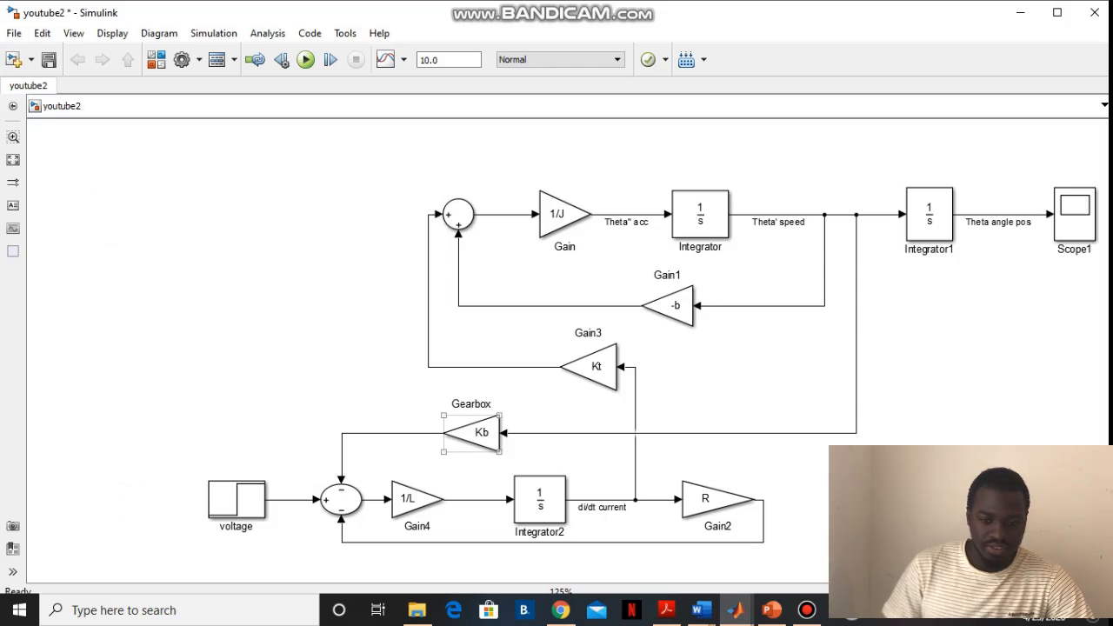
Set the voltage step block's step time to V and apply the change
key("Escape")
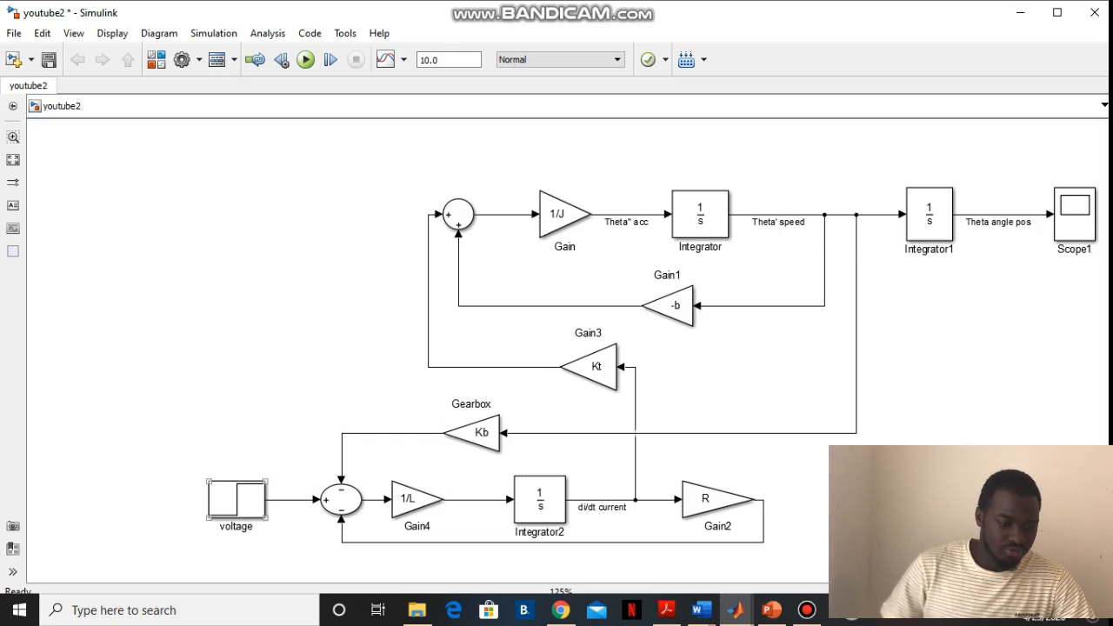
double_click(235, 499)
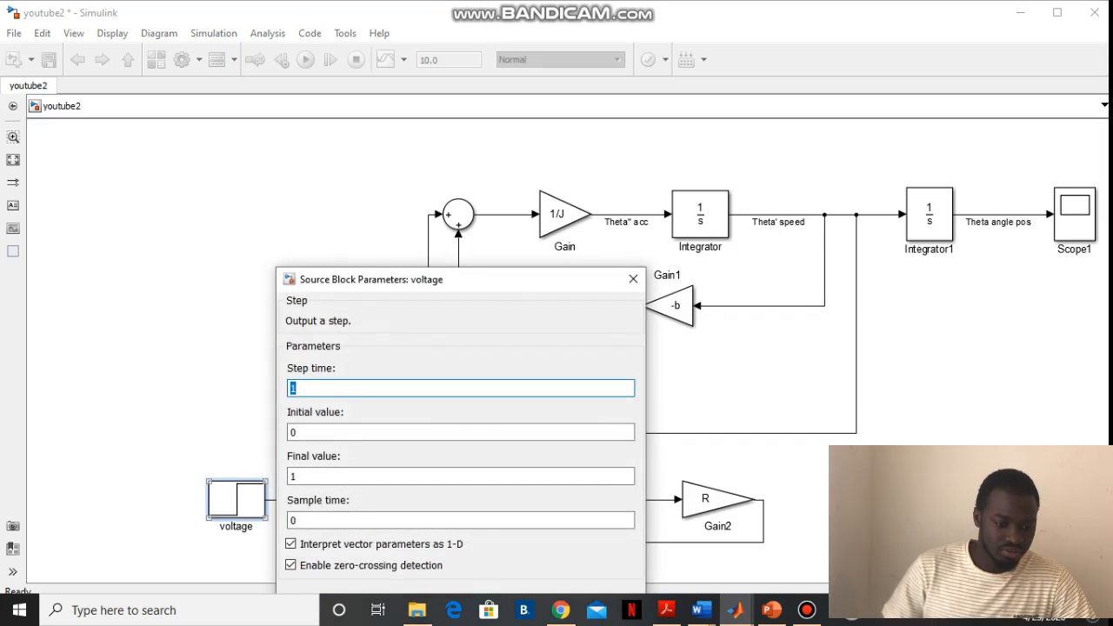
left_click(300, 389)
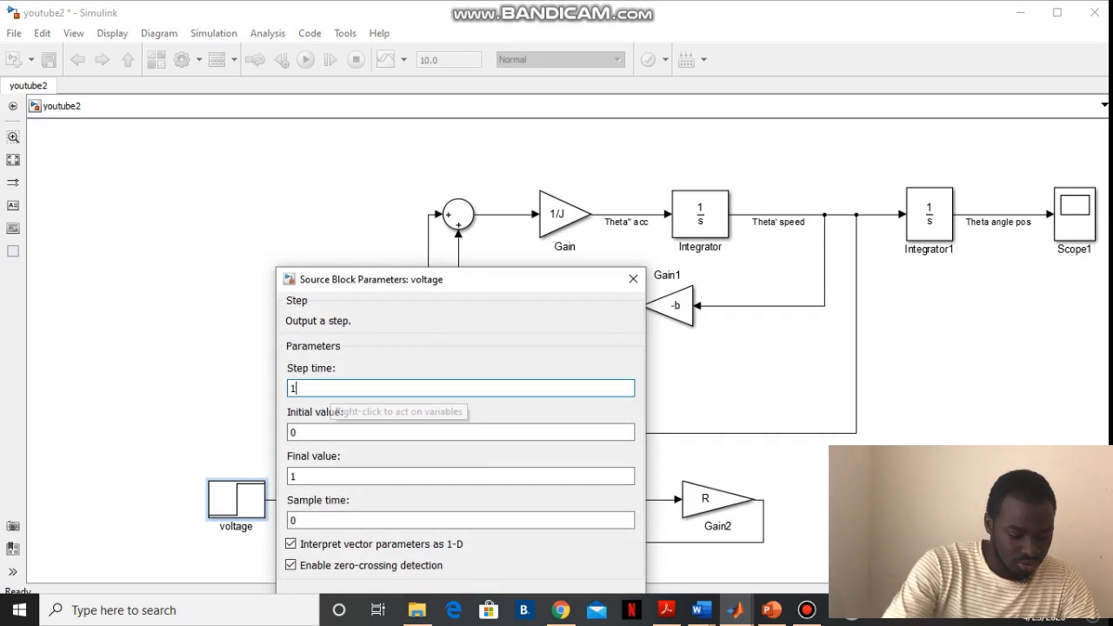
key("BackSpace")
type("v")
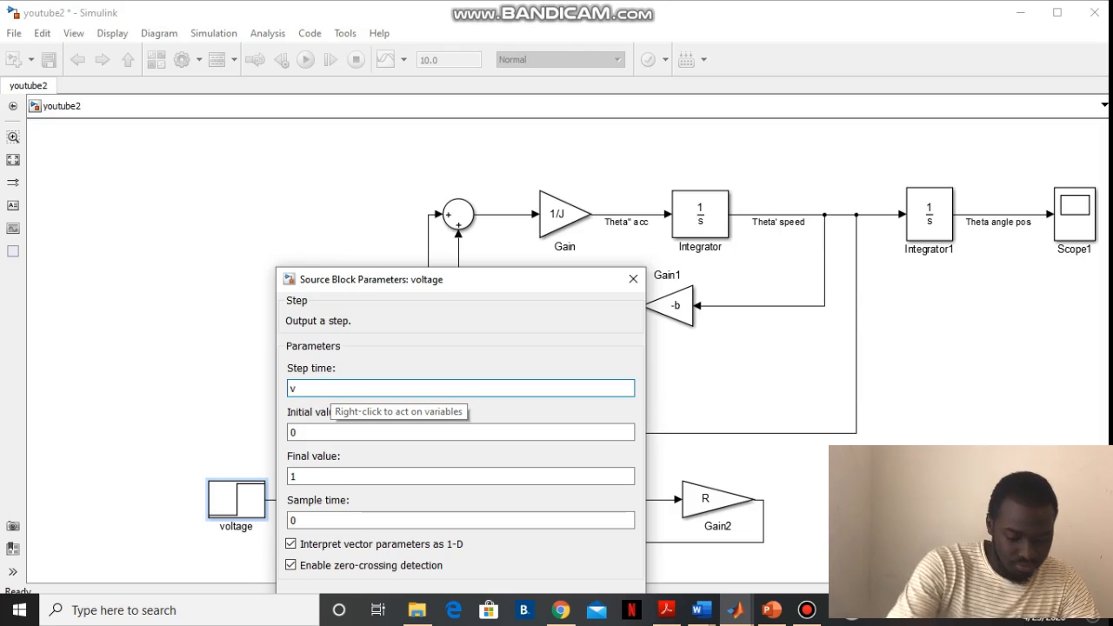
key("BackSpace")
type("V")
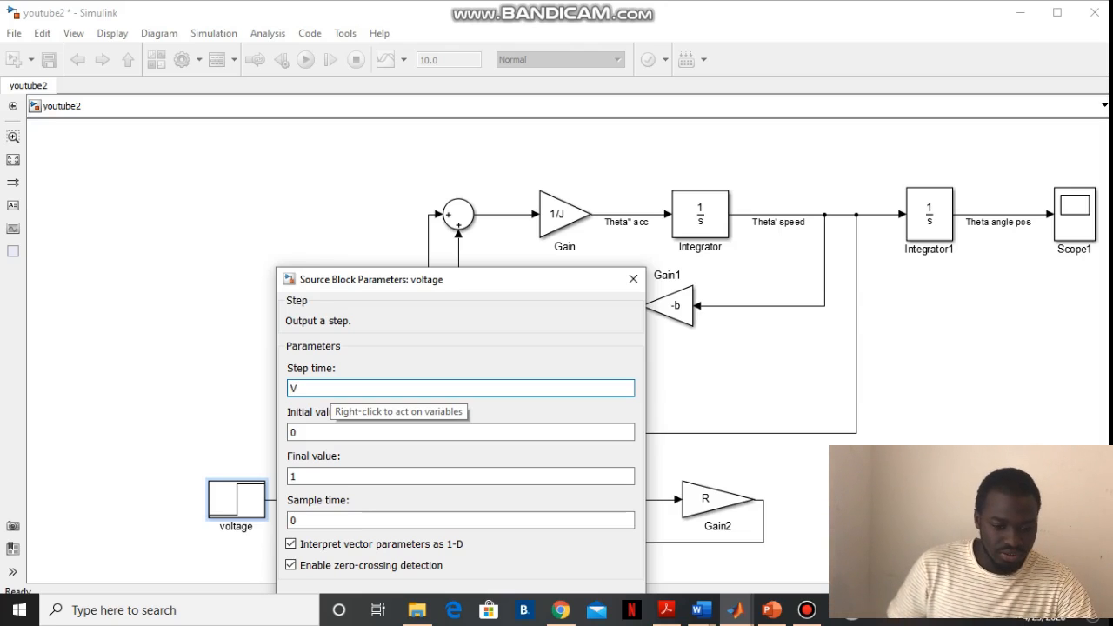
left_click_drag(552, 290, 597, 142)
left_click(459, 457)
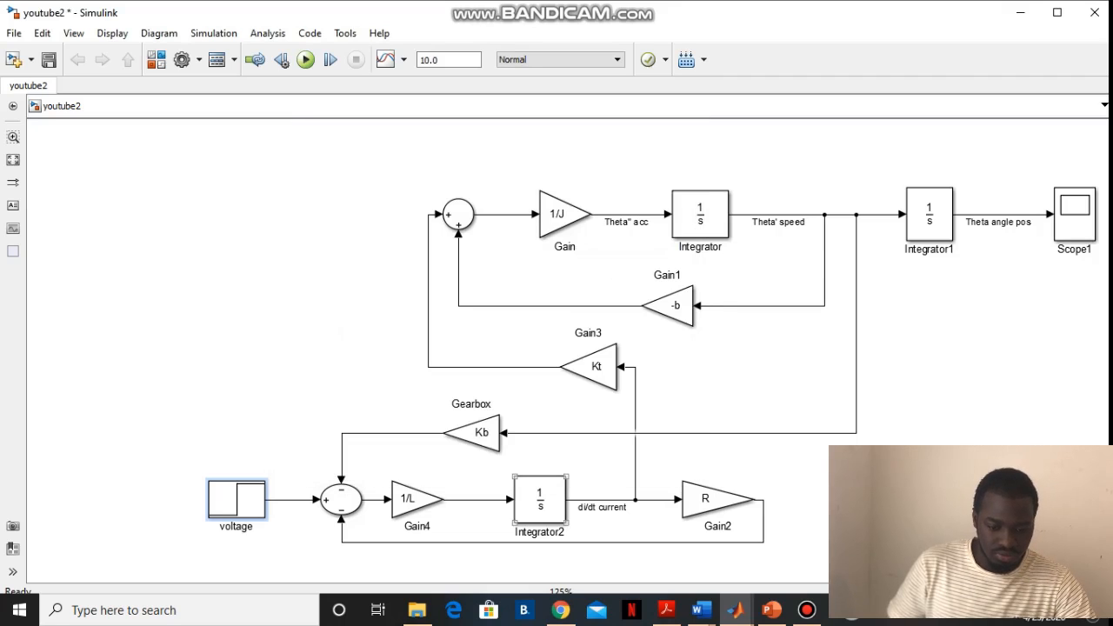
Switch to MATLAB and run the youtube2_m_file.m script to simulate the youtube2 model
left_click(736, 609)
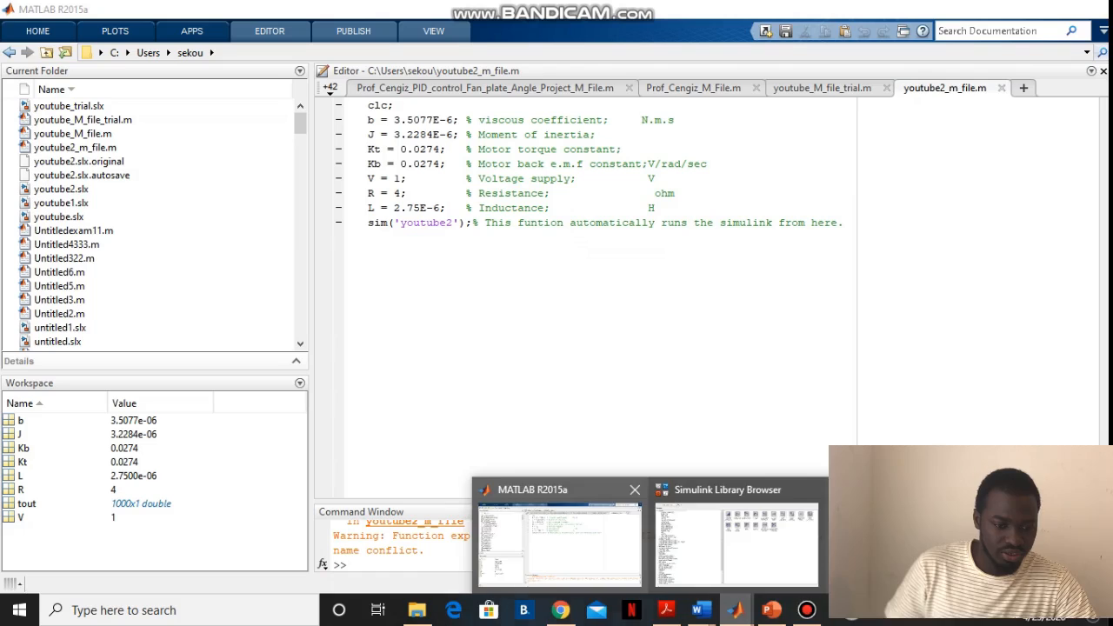
left_click(560, 539)
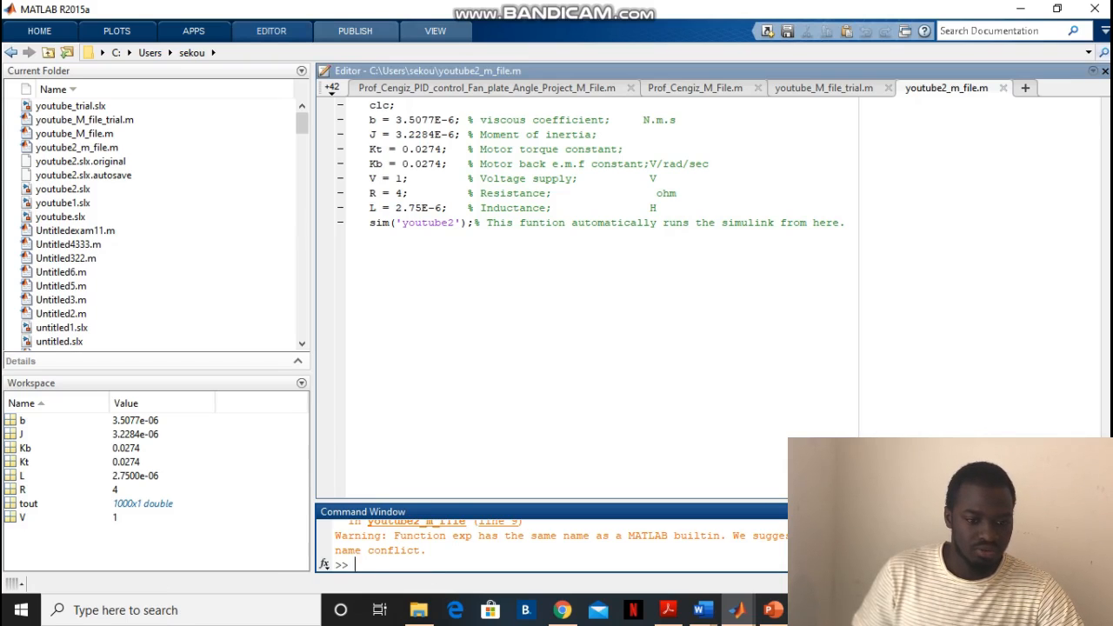
left_click(270, 31)
left_click(451, 58)
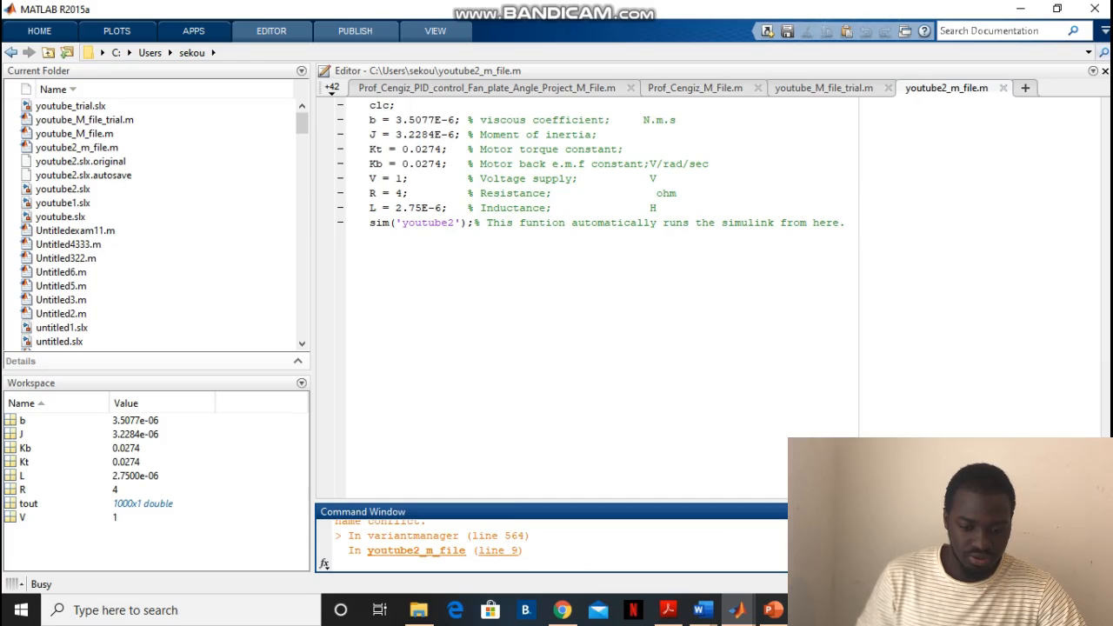
Return to the youtube2 model and examine the Theta angle pos curve in Scope1, autoscaling its axes, and minimise the scope
left_click(736, 610)
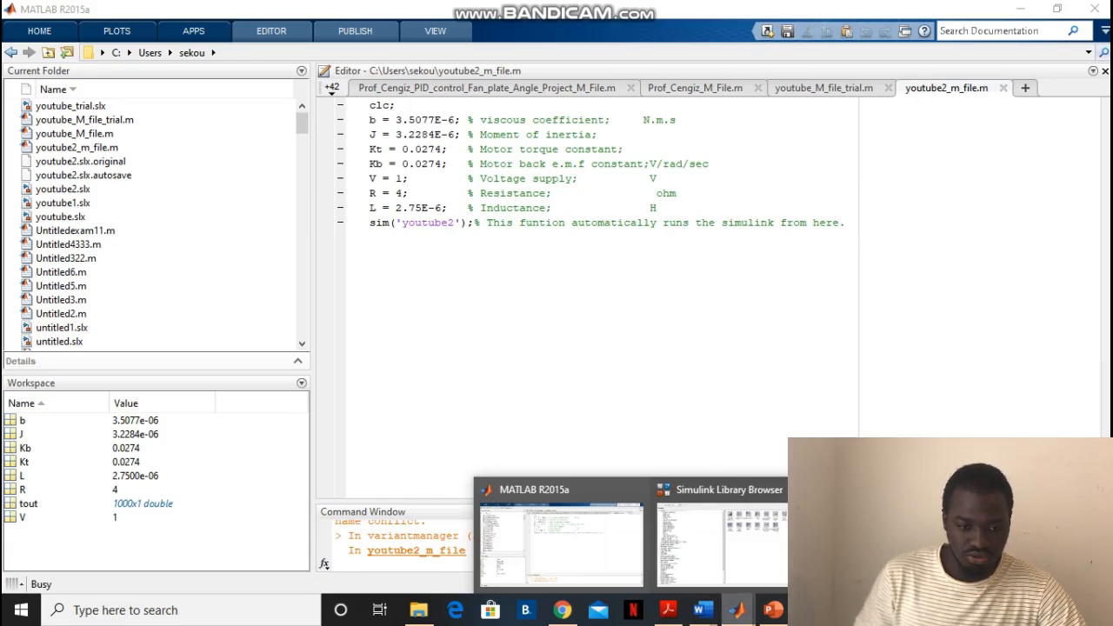
left_click(913, 544)
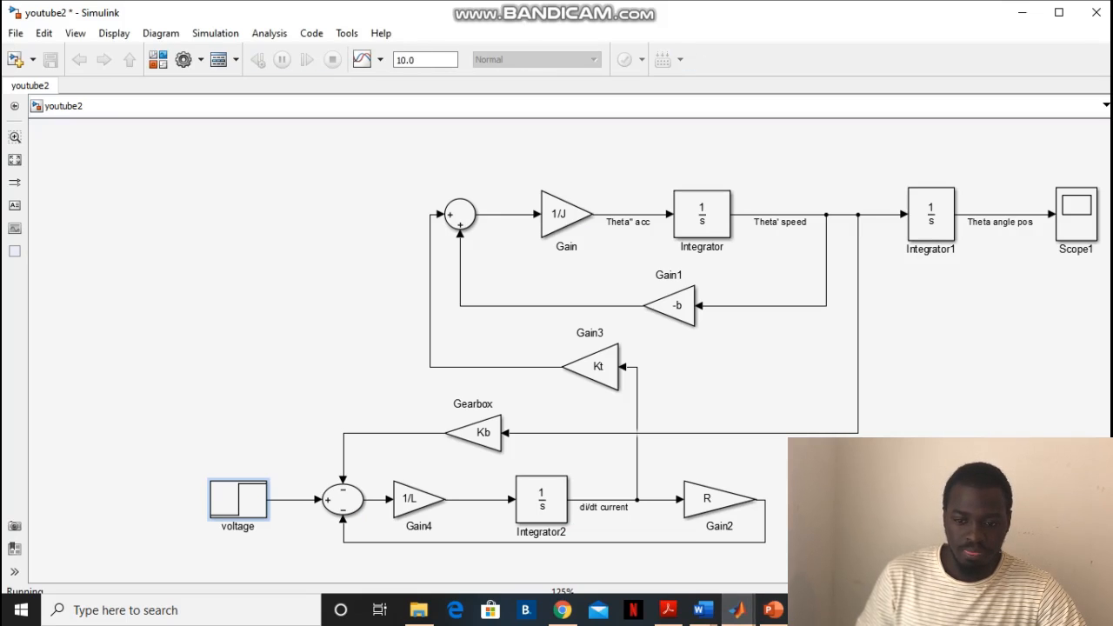
double_click(1076, 214)
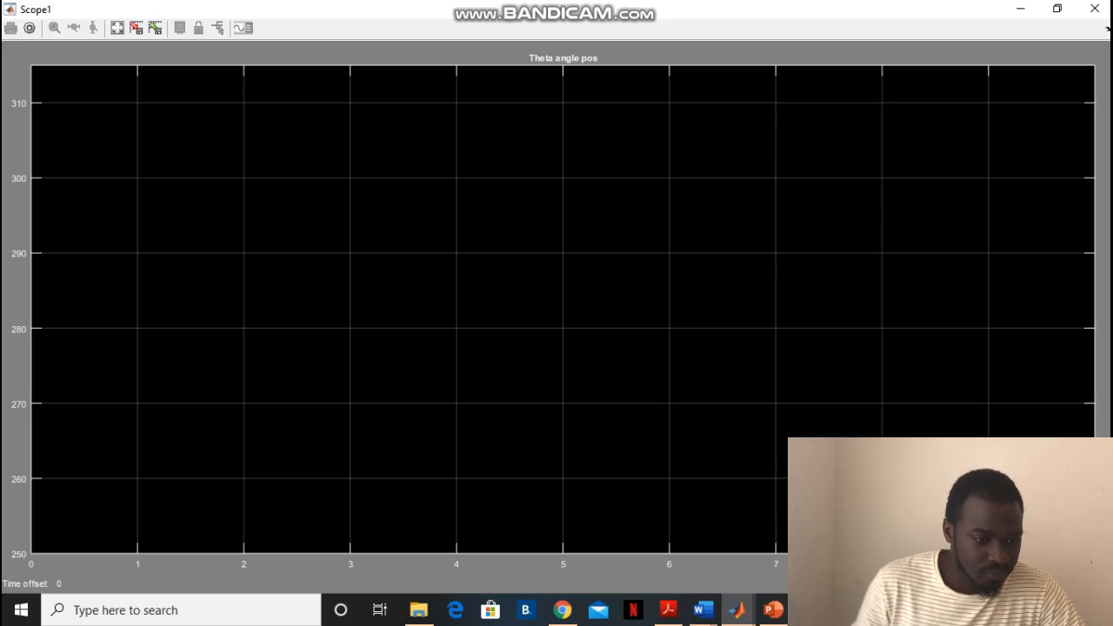
left_click(117, 28)
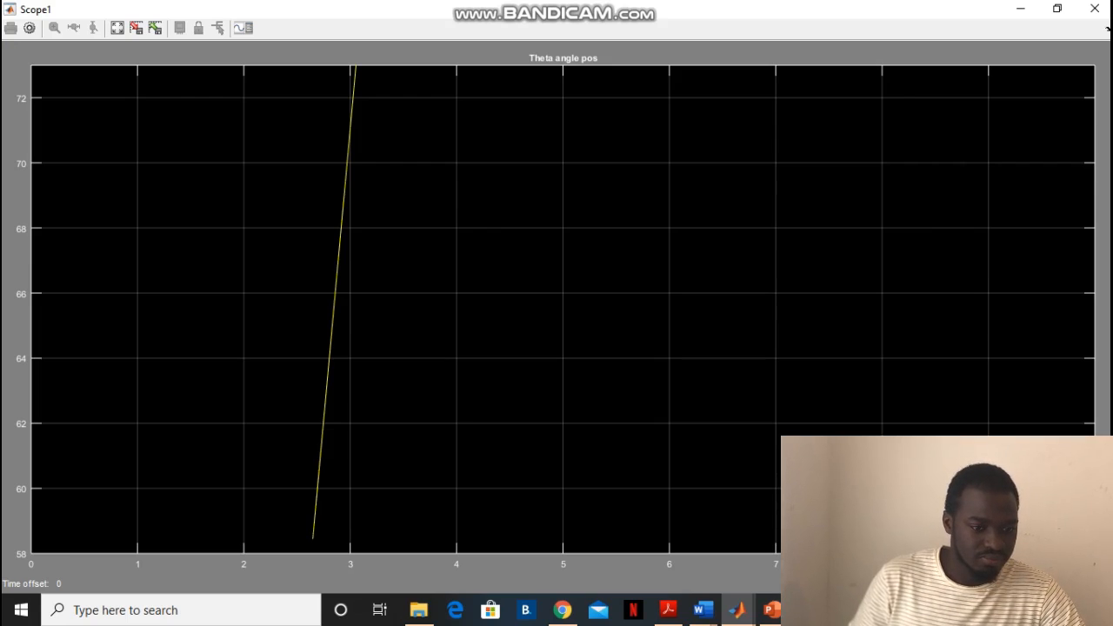
left_click(118, 28)
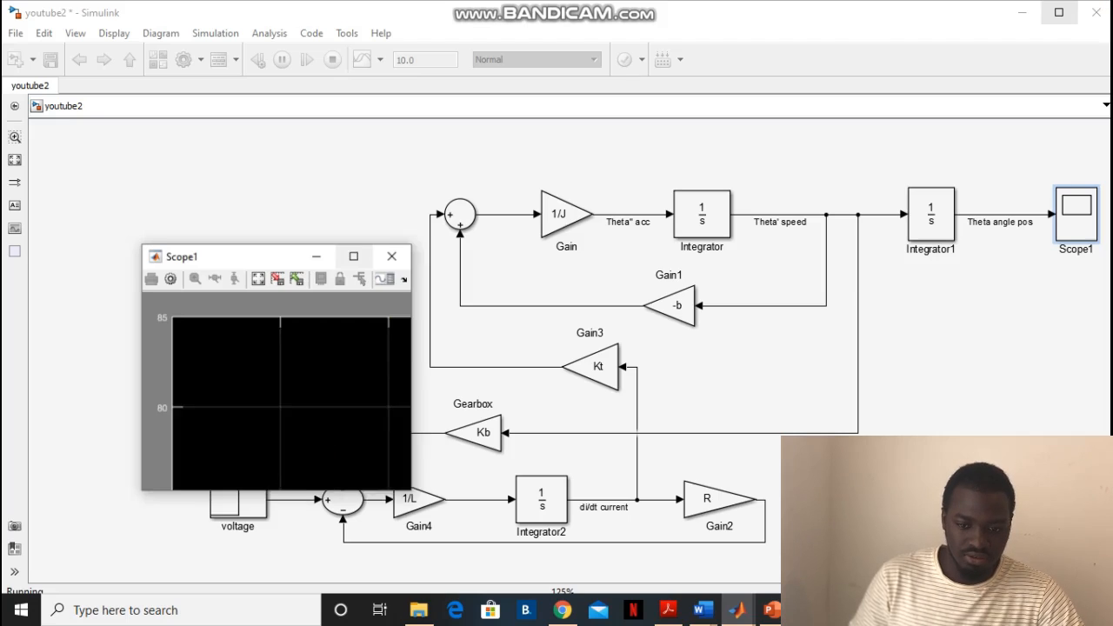
left_click(1057, 7)
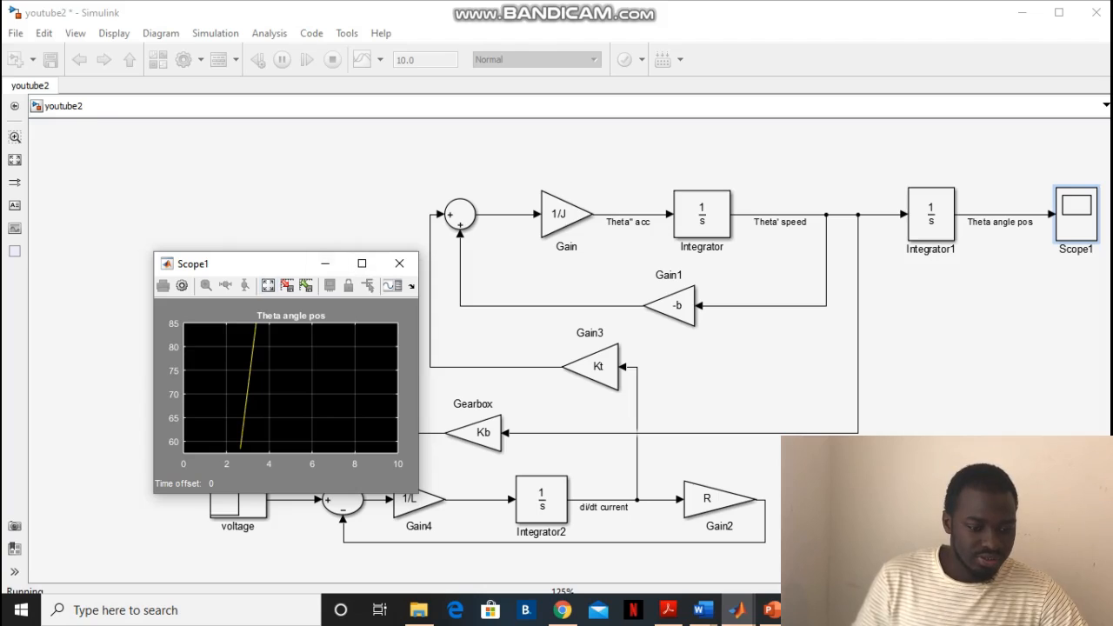
left_click(268, 285)
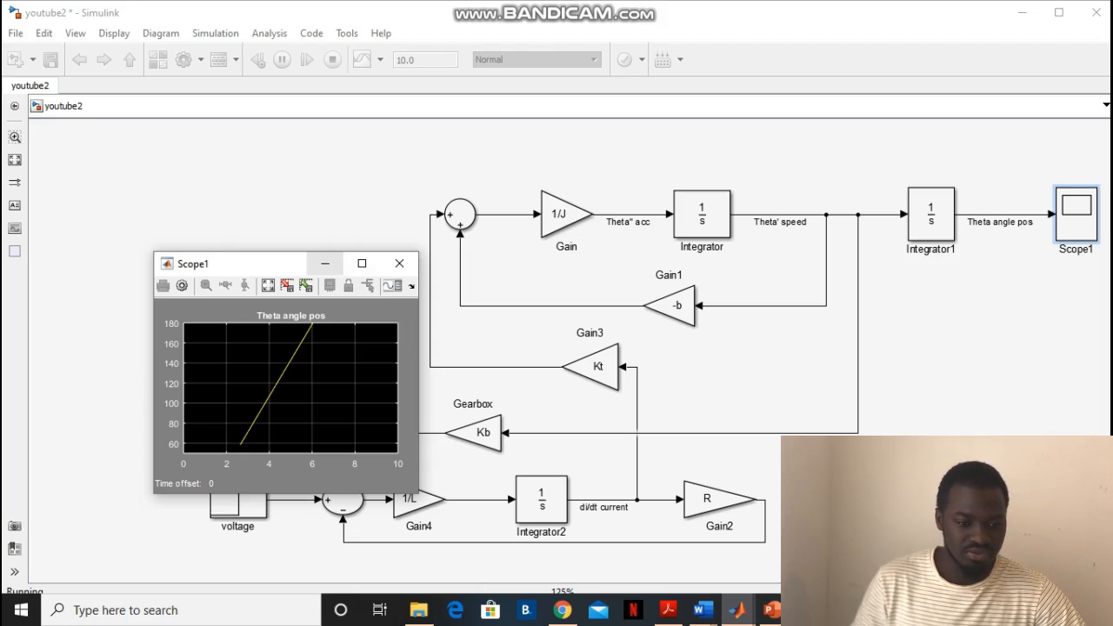
left_click(325, 264)
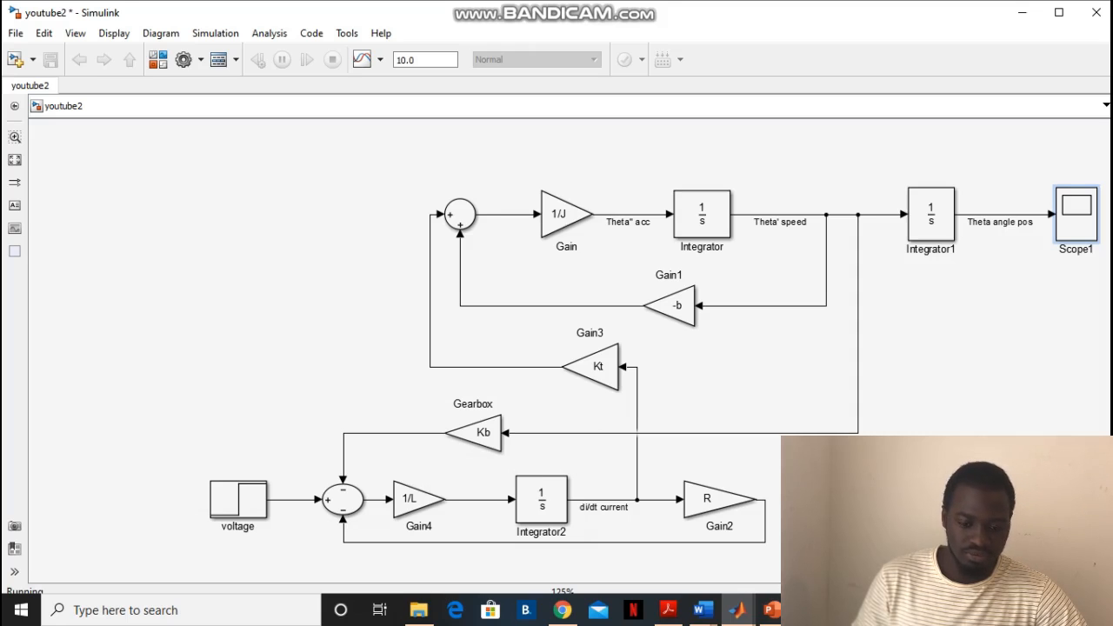
Check the script's run status in MATLAB and return to the youtube2 model
left_click(738, 610)
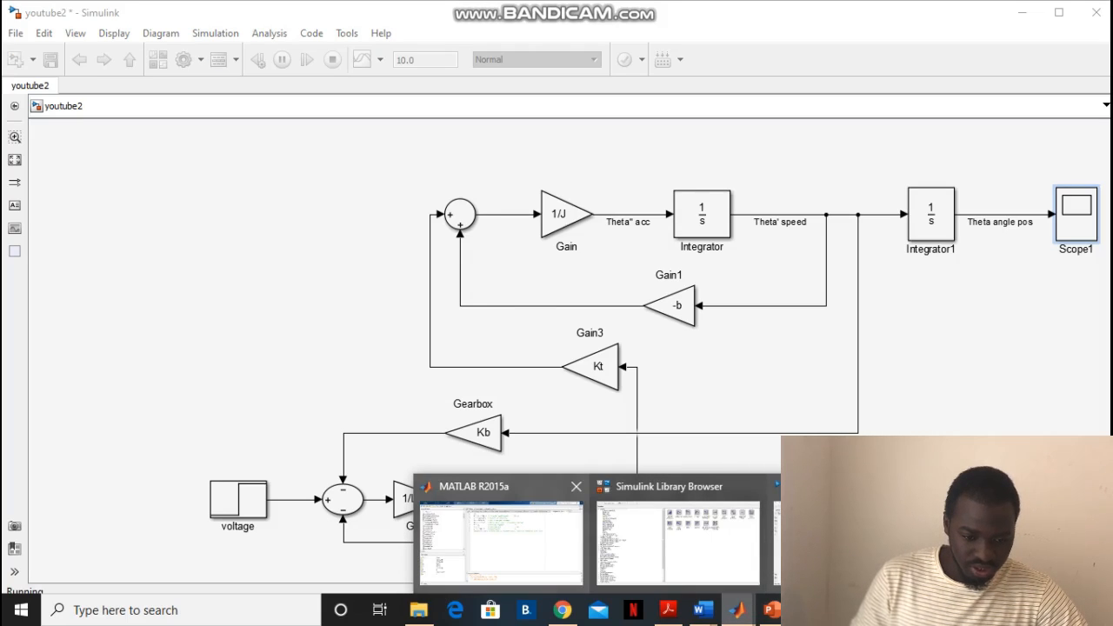
left_click(500, 535)
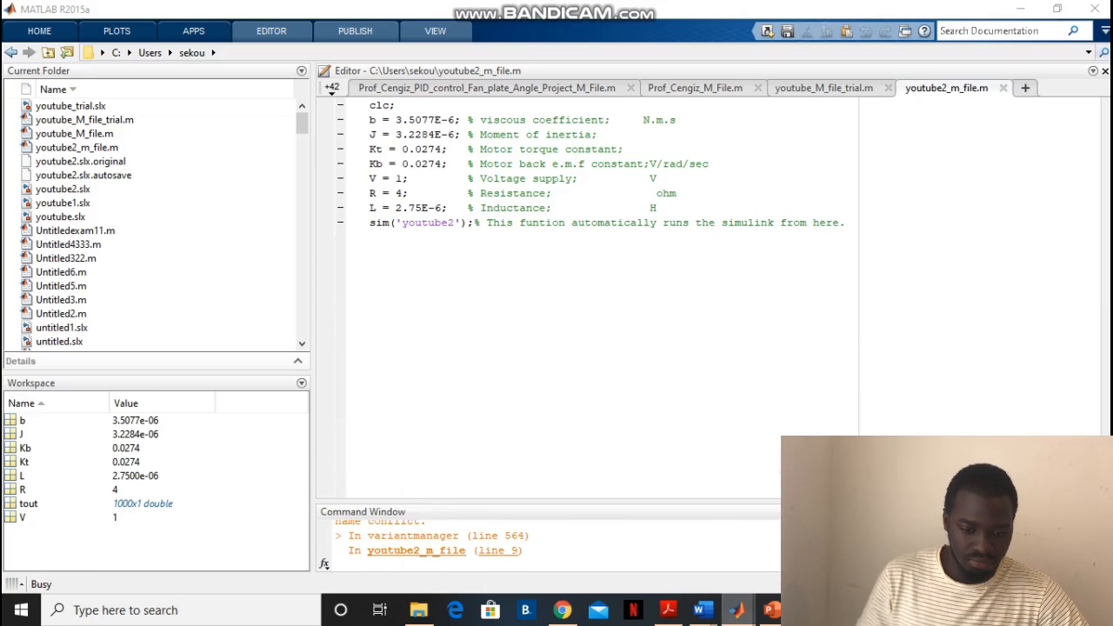
left_click(737, 610)
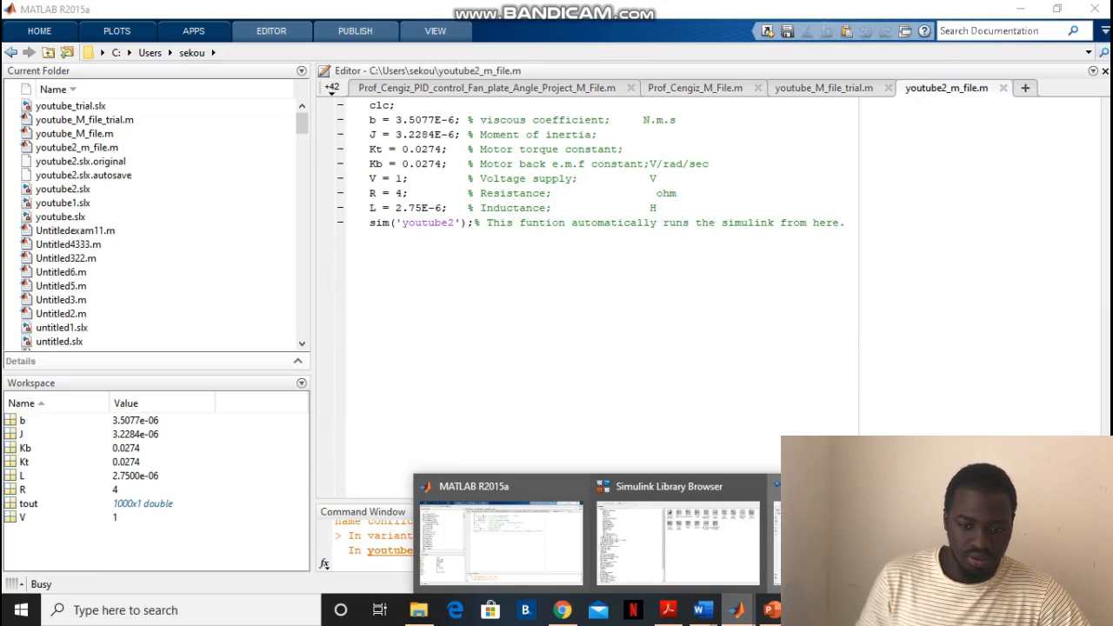
left_click(856, 544)
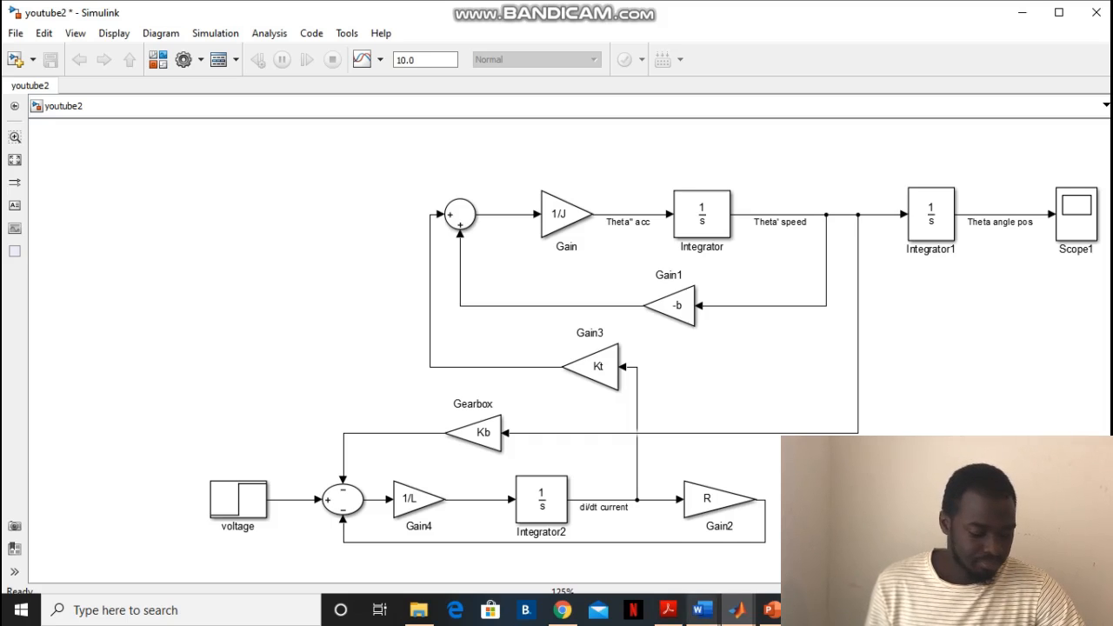
mouse_move(737, 610)
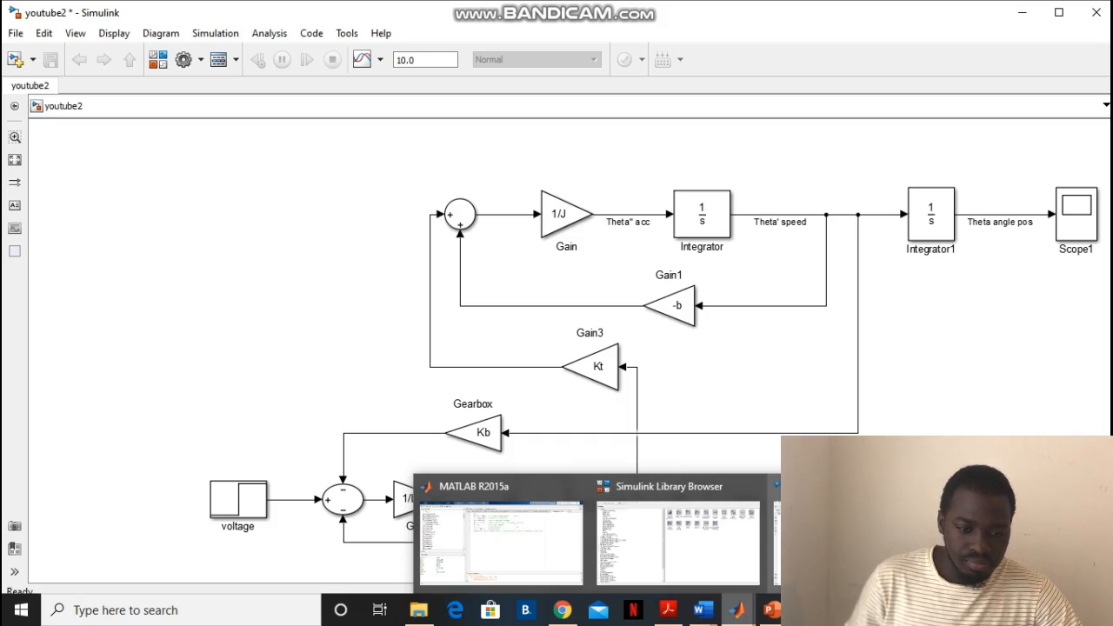
left_click(856, 541)
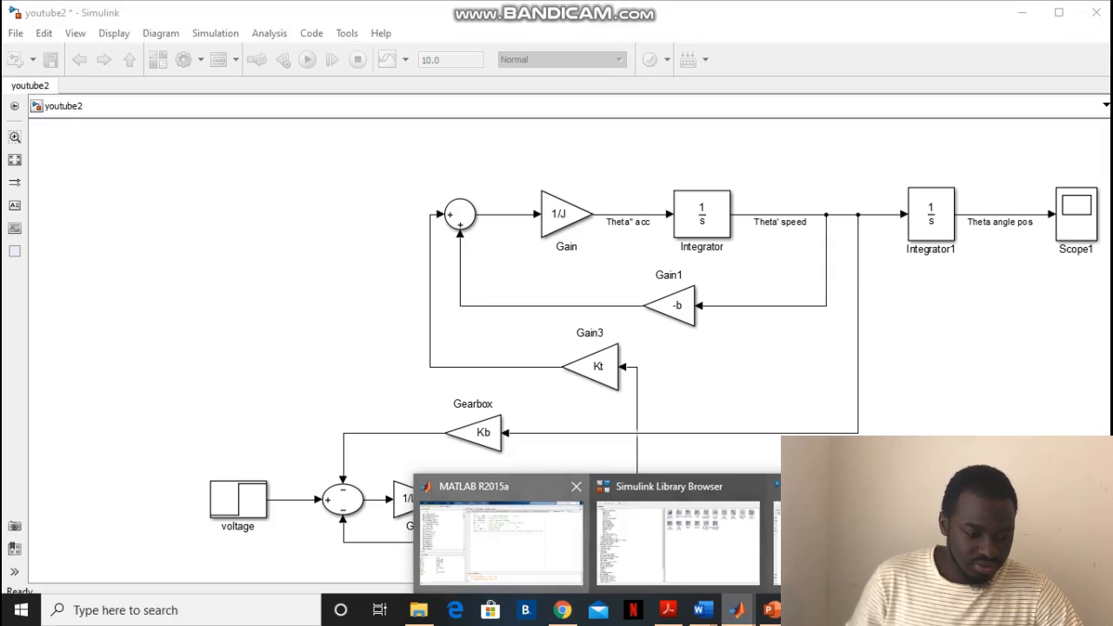
left_click(473, 544)
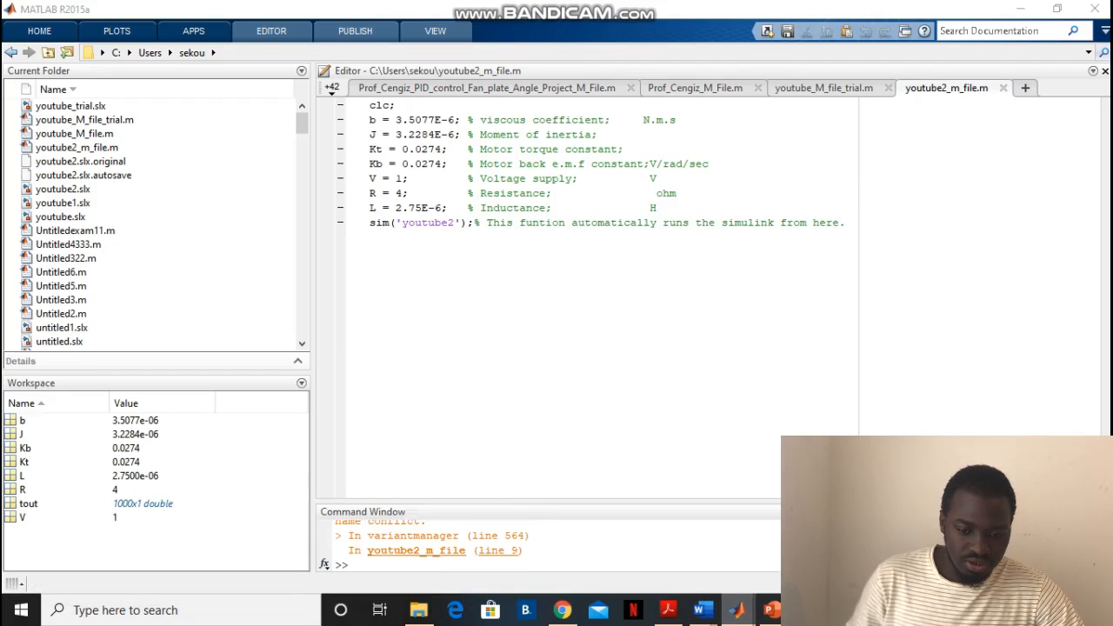
mouse_move(736, 609)
left_click(852, 544)
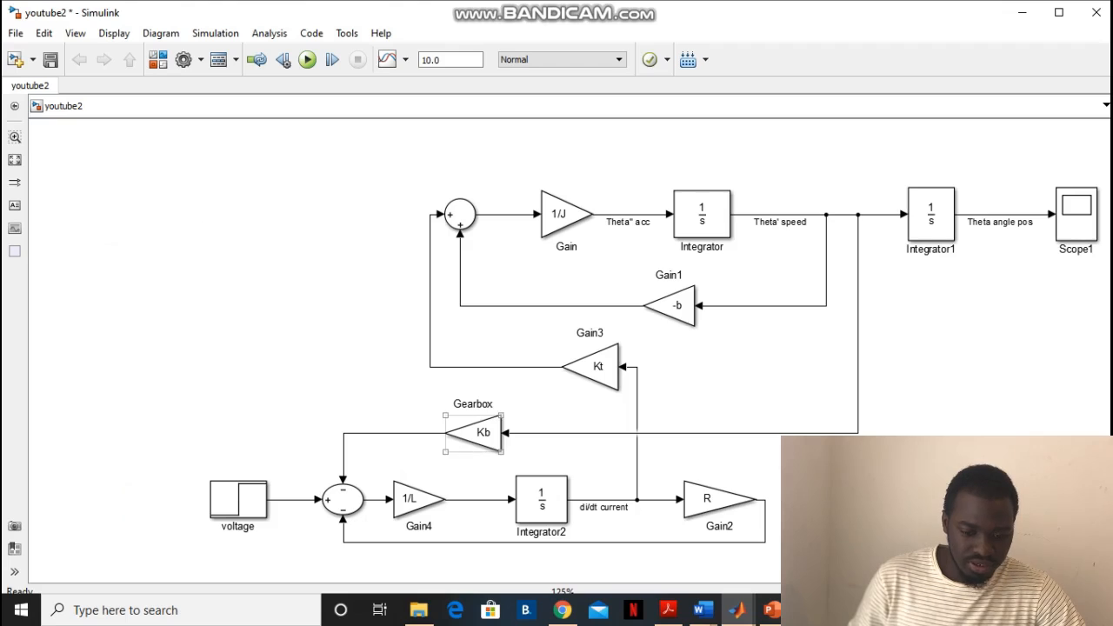
Add a Mux block from Simulink's Commonly Used Blocks library to the model, placing it below the line between Integrator1 and Scope1
mouse_move(737, 609)
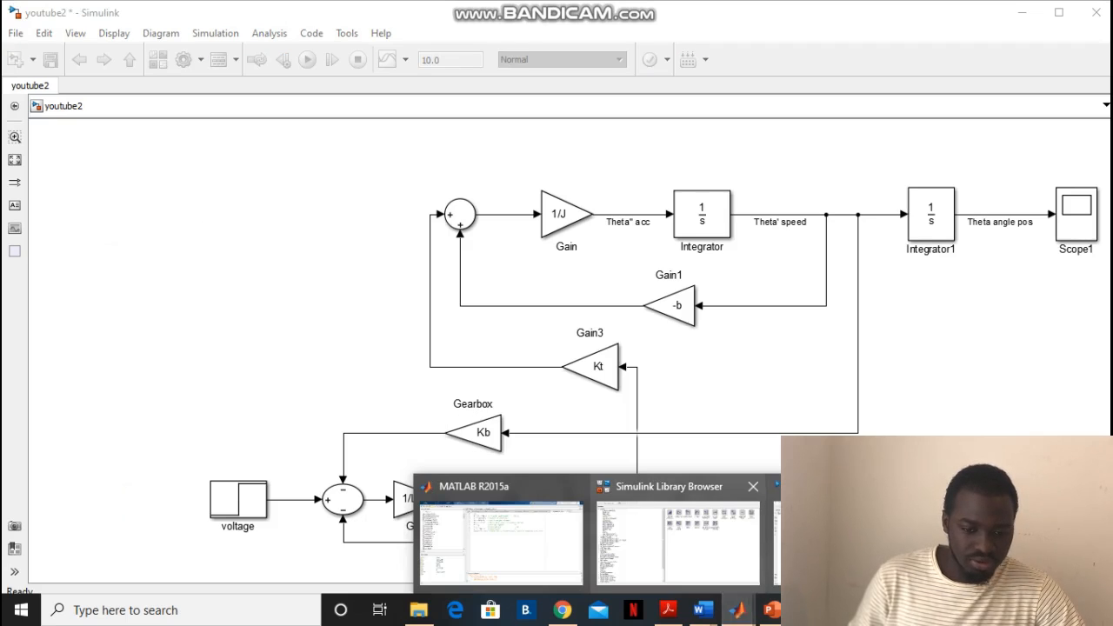
left_click(709, 535)
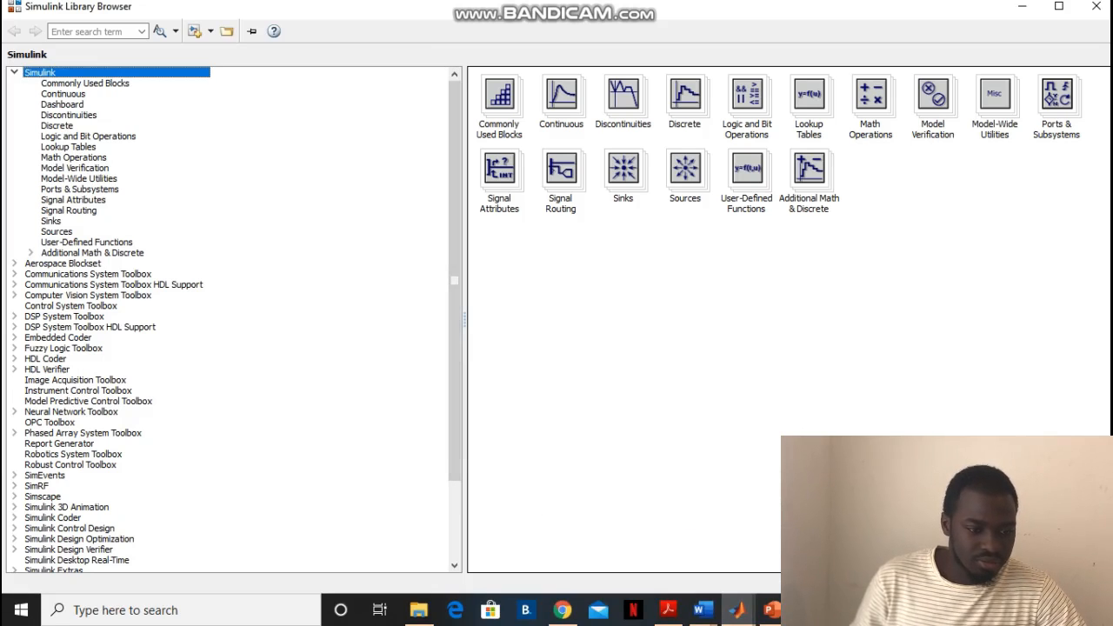
left_click(85, 83)
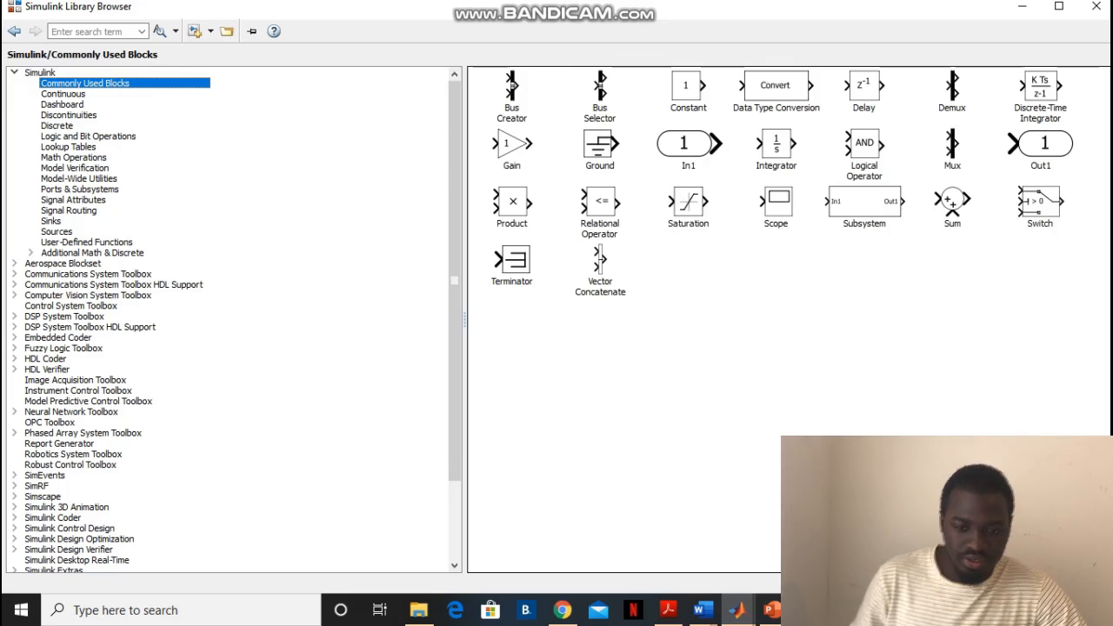
left_click(952, 145)
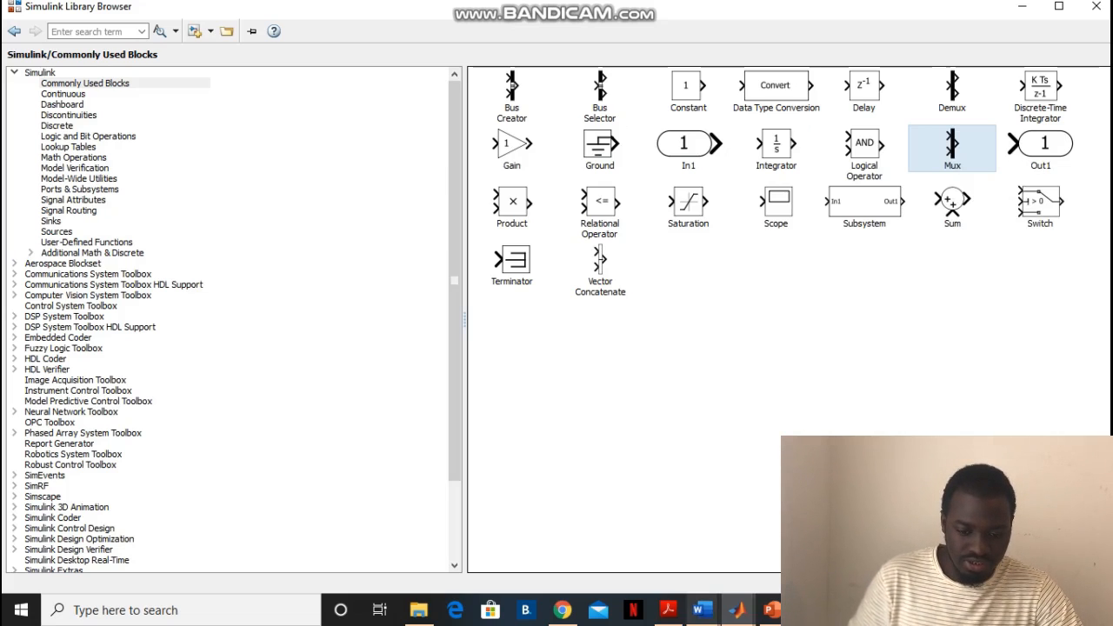
left_click(736, 610)
left_click(853, 542)
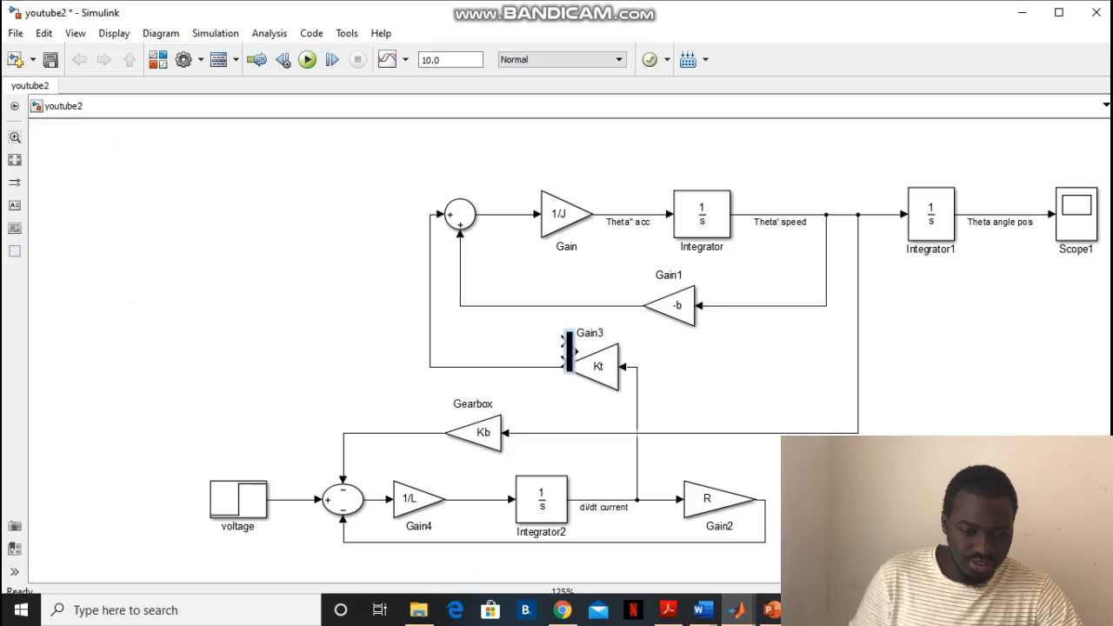
left_click_drag(569, 350, 997, 304)
Delete the Theta angle pos signal line from Integrator1 to Scope1 and position the Mux block between them
left_click(1035, 215)
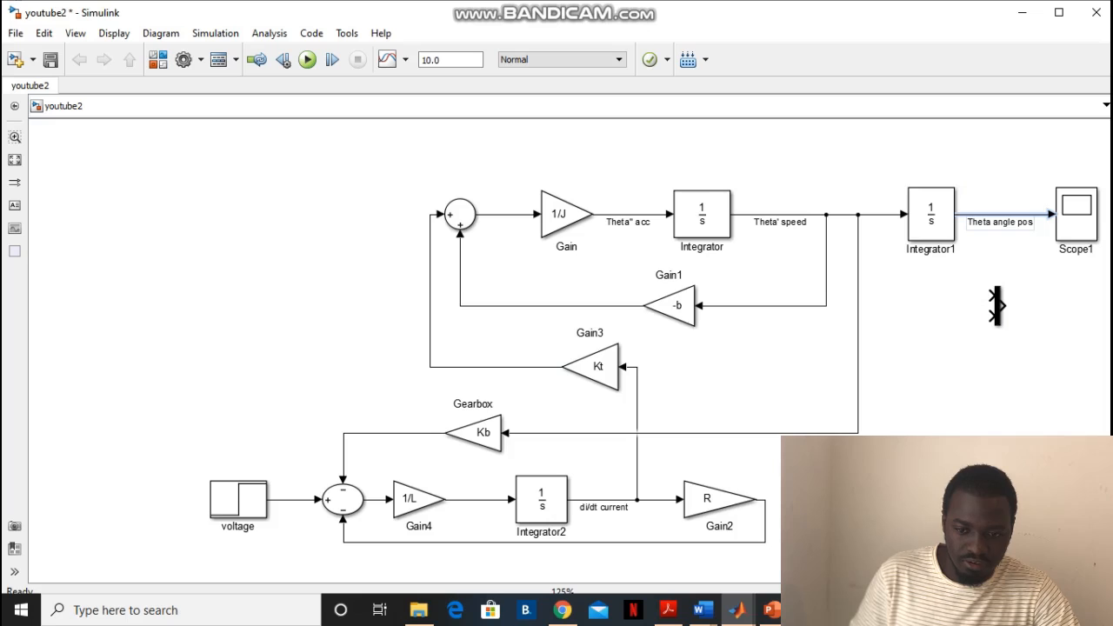
key("Delete")
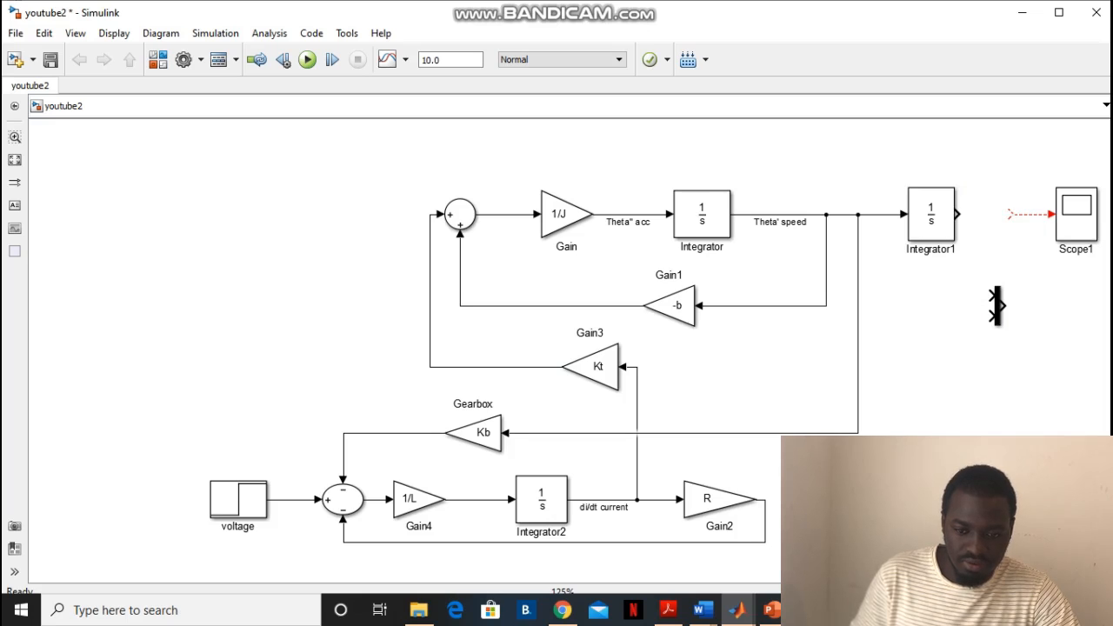
left_click(1032, 214)
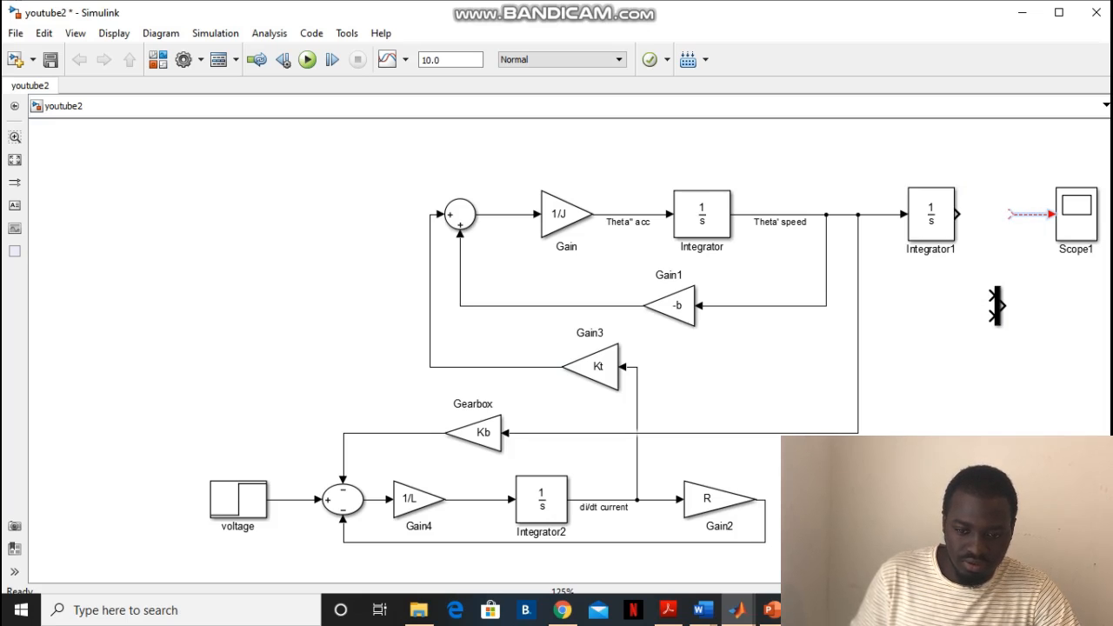
left_click_drag(1004, 306, 1029, 248)
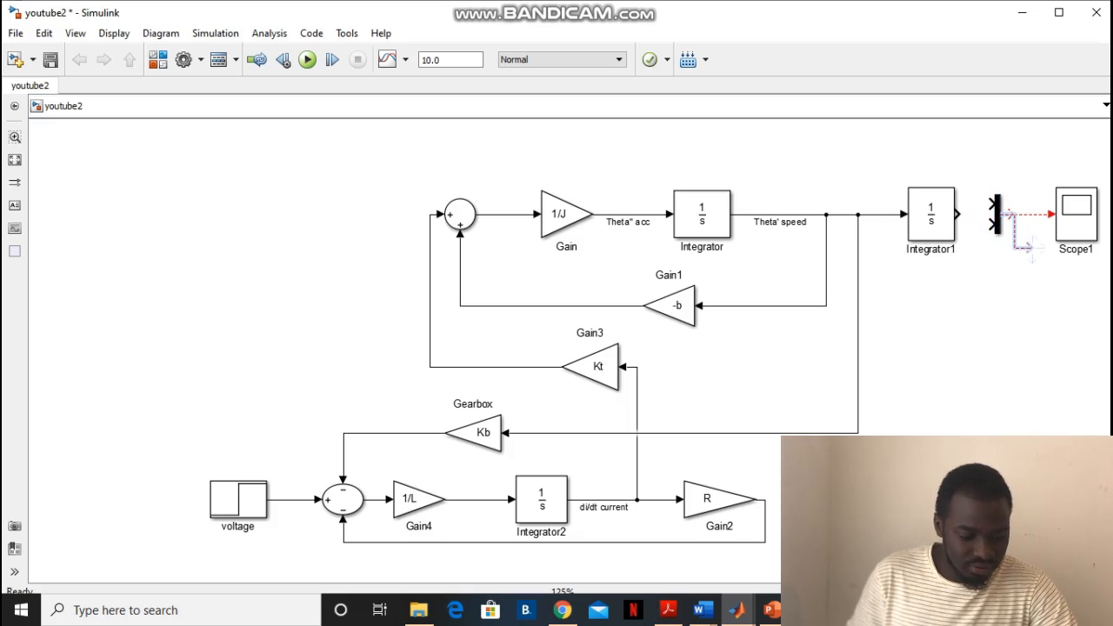
key("Delete")
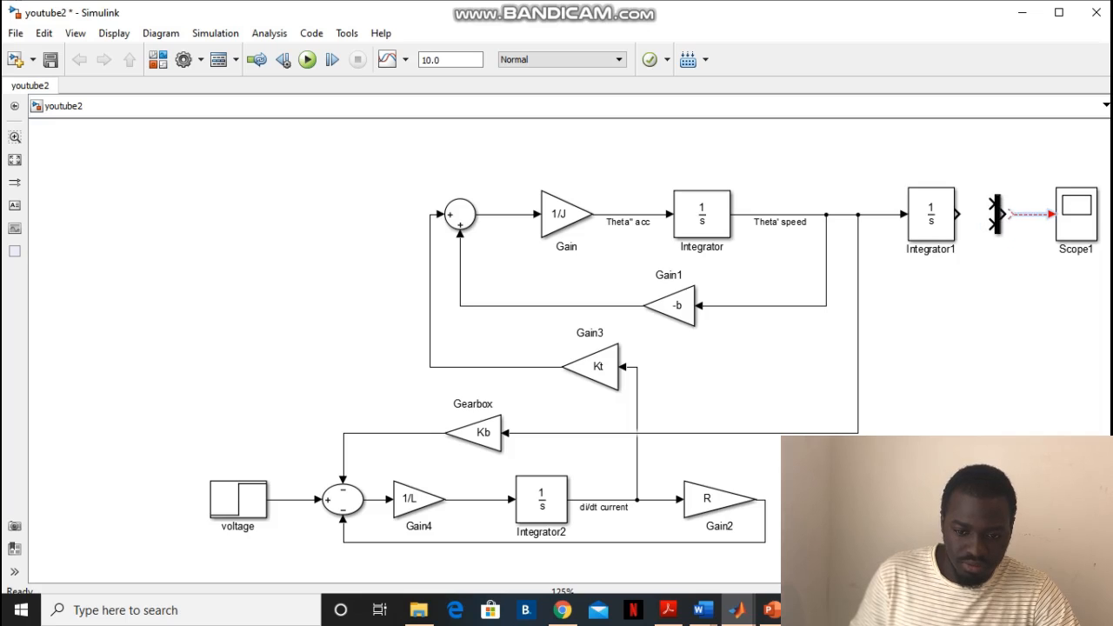
Connect the Mux output to Scope1, and feed its upper input from Integrator1 and its lower input from the voltage signal
left_click_drag(1004, 214, 1023, 215)
left_click(1000, 214)
left_click(997, 215)
scroll(936, 277, "down", 1)
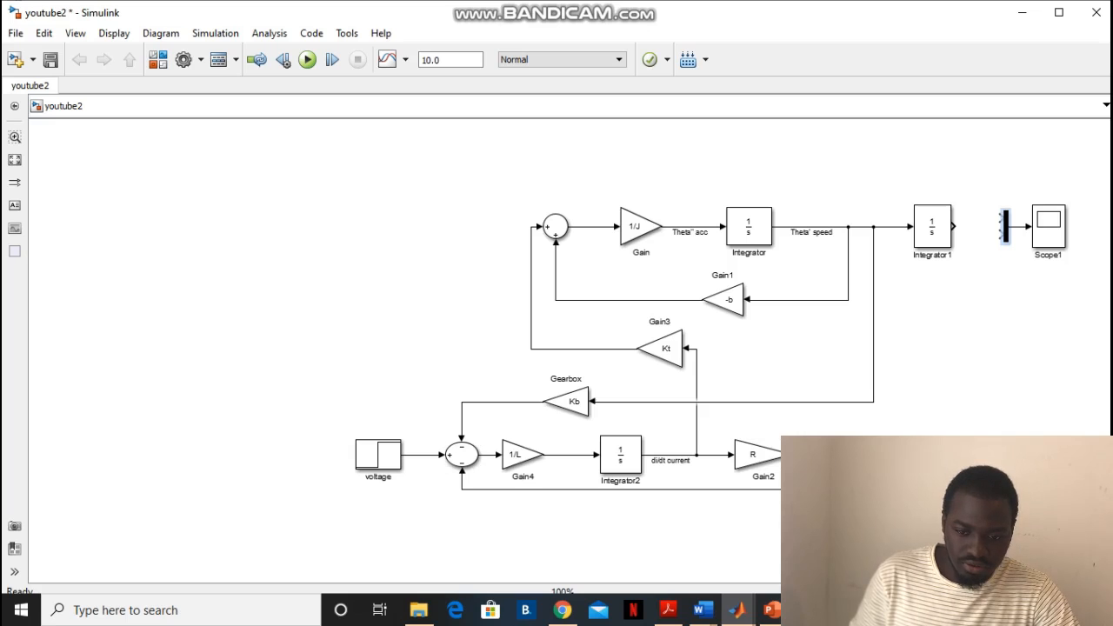
left_click_drag(998, 234, 431, 454)
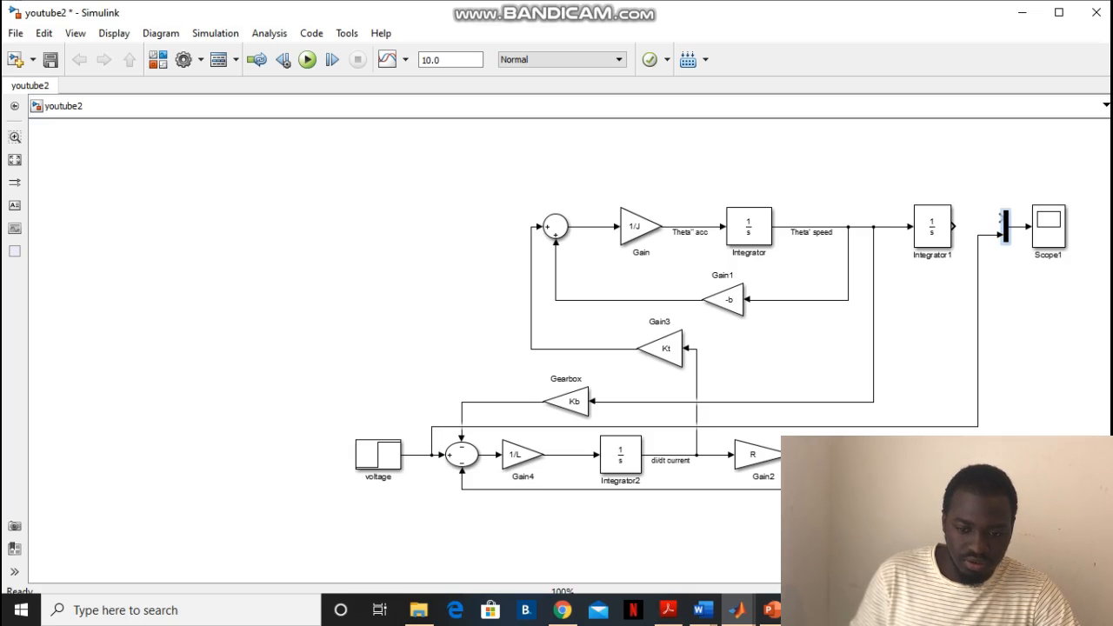
mouse_move(954, 226)
left_mouse_down()
mouse_move(1002, 218)
mouse_move(965, 224)
left_mouse_up()
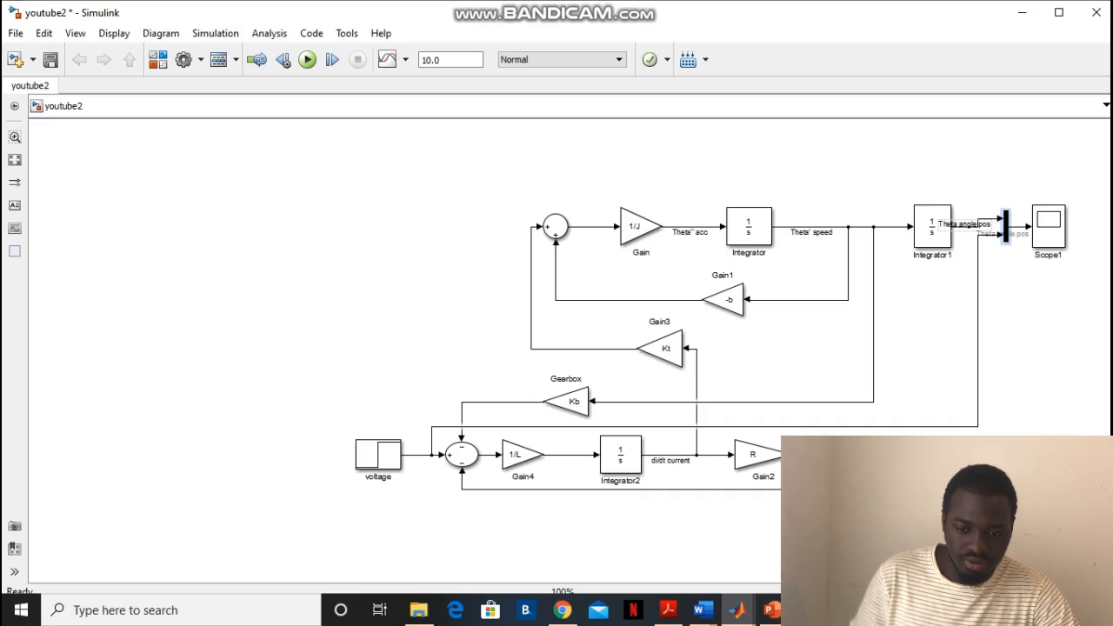
Reposition Scope1 and the Mux block to straighten the Theta angle pos line and leave room for its label
left_click_drag(1049, 226, 1097, 226)
mouse_move(999, 227)
left_mouse_down()
mouse_move(1032, 227)
mouse_move(994, 227)
left_mouse_up()
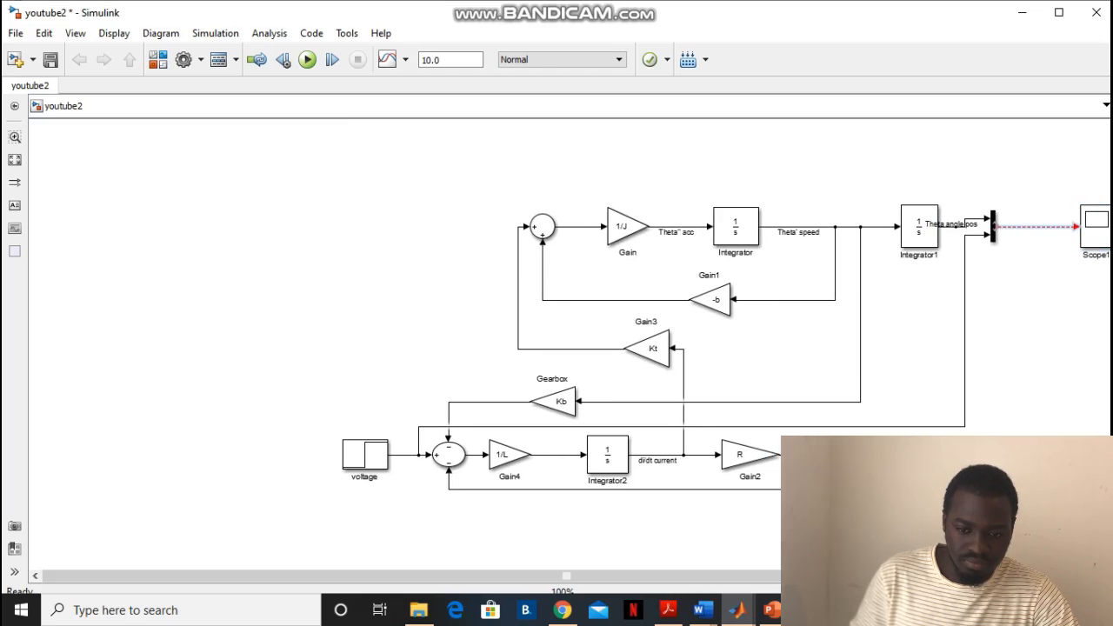
left_click(992, 228)
left_click_drag(992, 228, 1075, 235)
left_click(1030, 339)
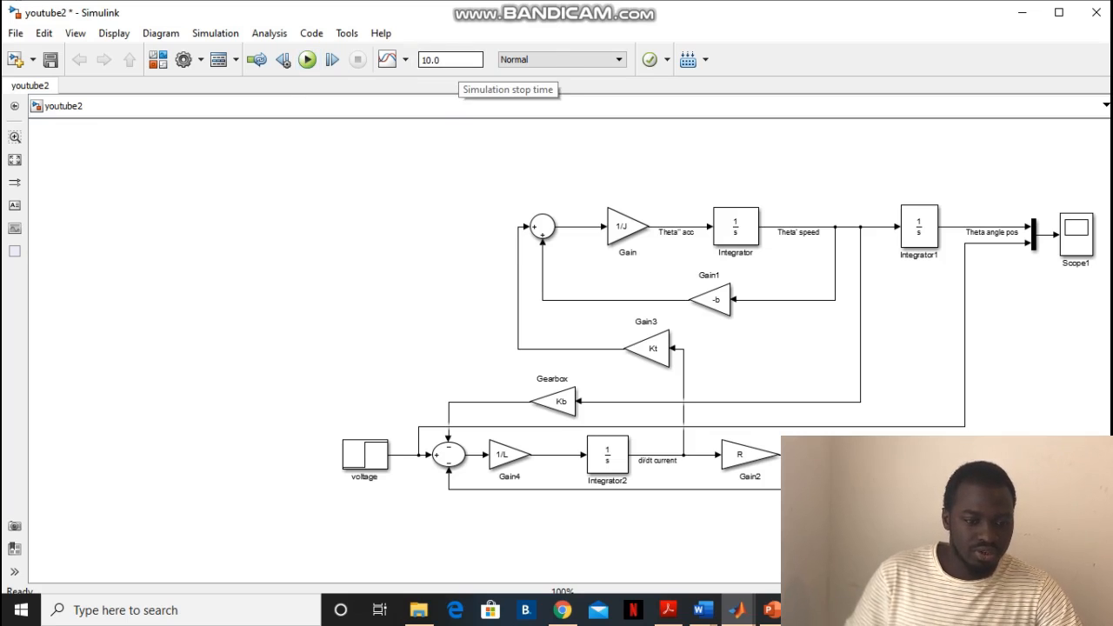
Set the simulation stop time of the model to the variable sim_time
left_click(435, 59)
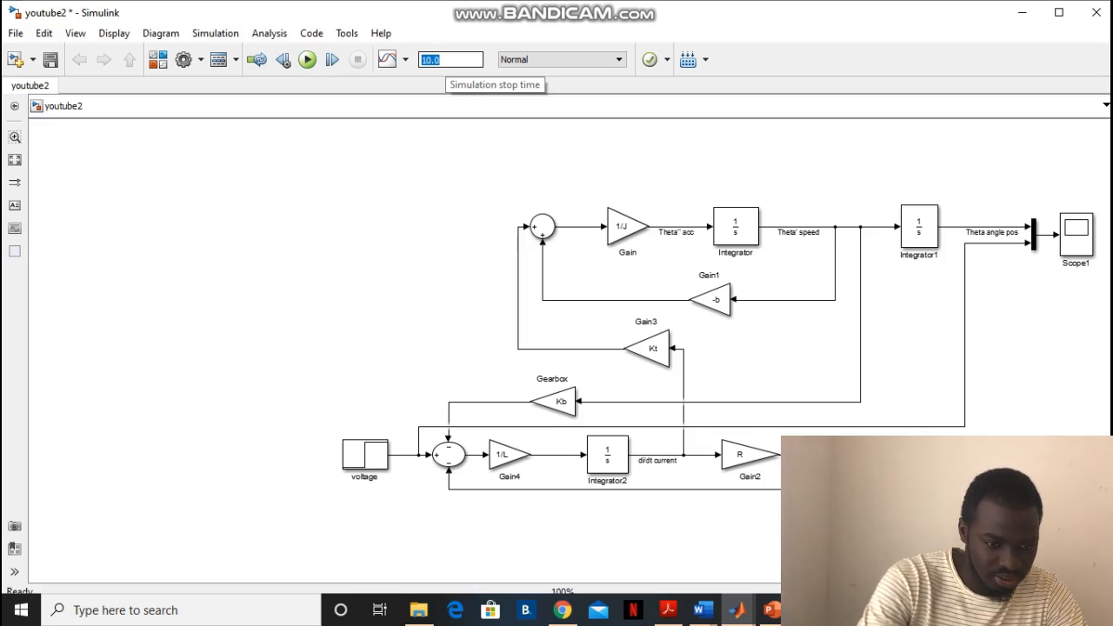
key("BackSpace")
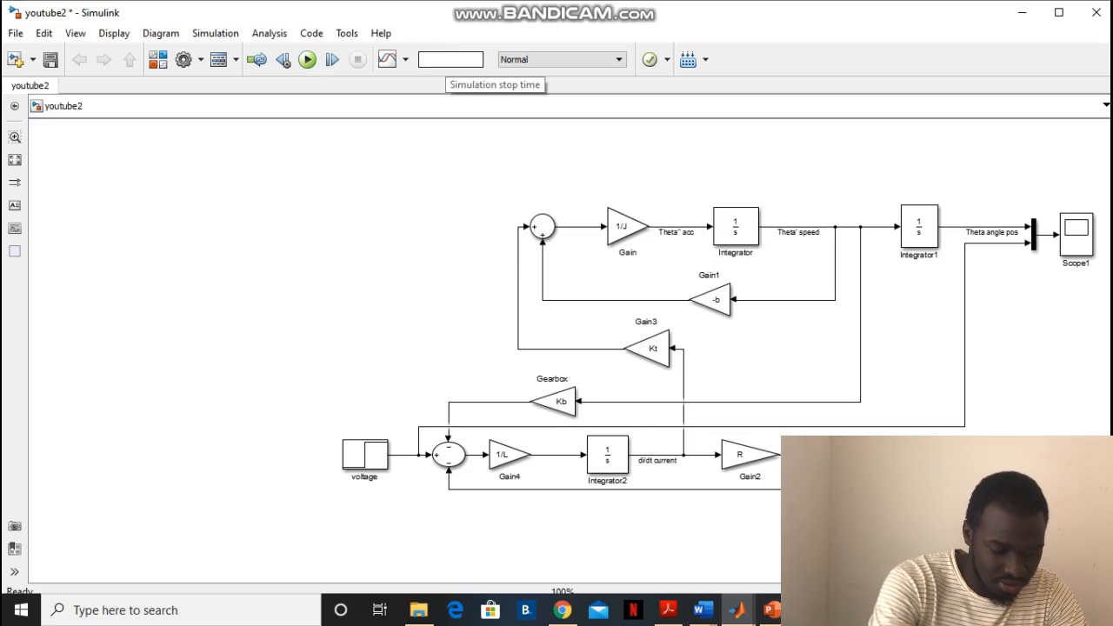
type("si")
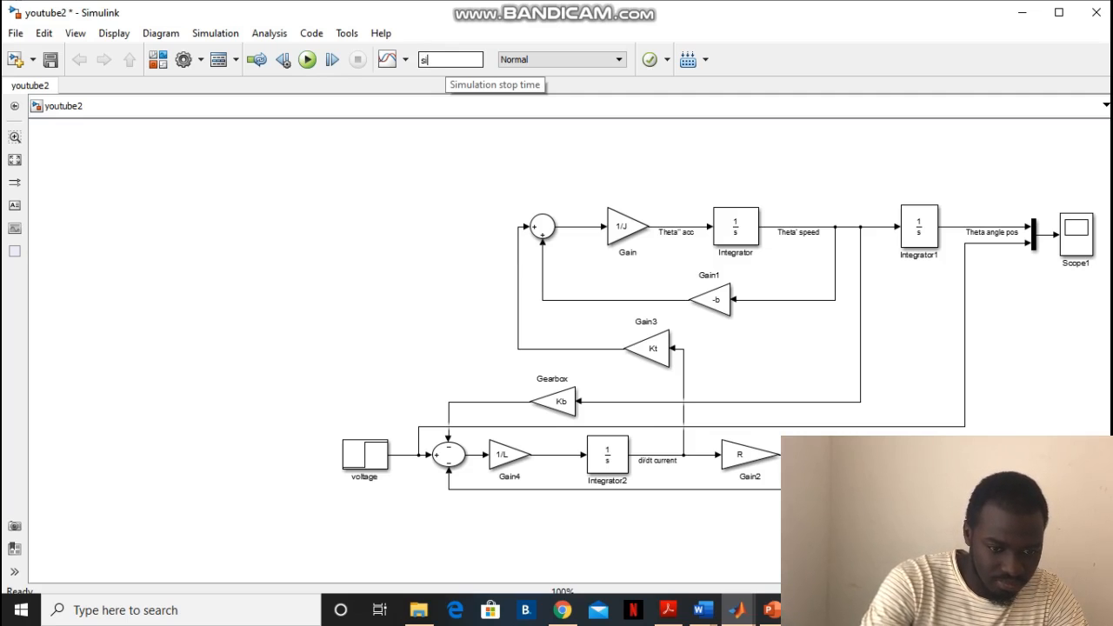
type("m")
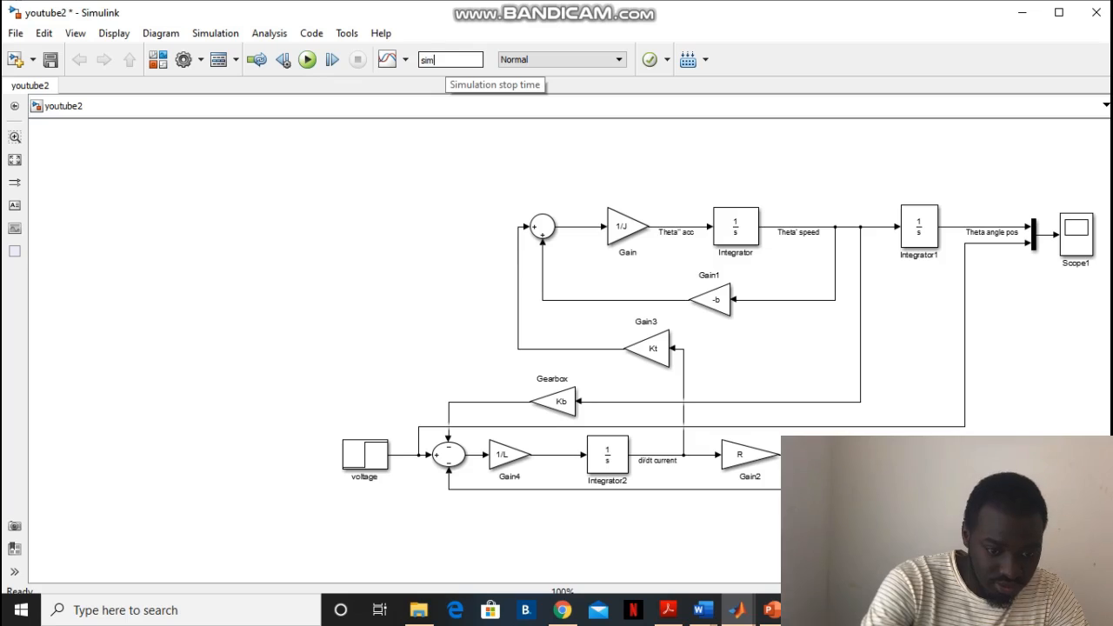
type("_ti")
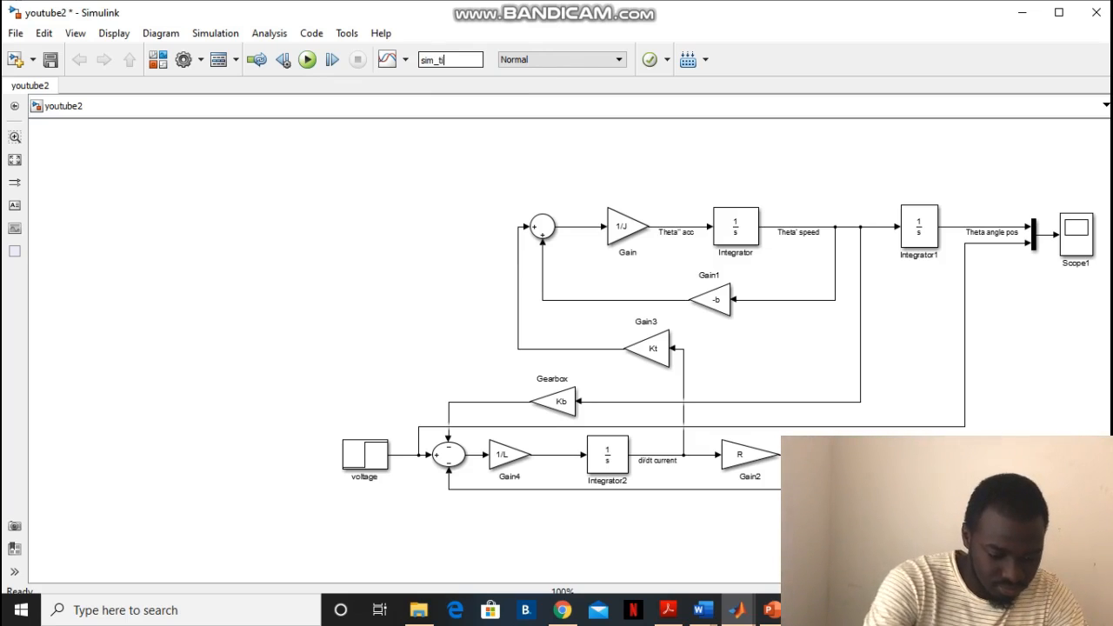
type("me")
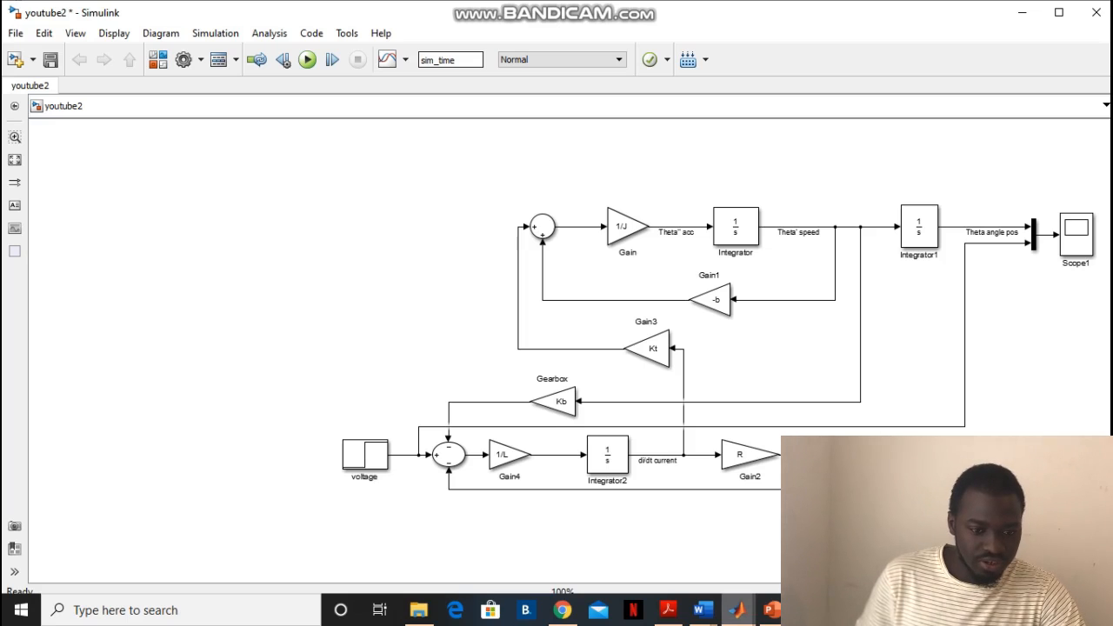
Switch to youtube2_m_file.m in MATLAB and define "sim_time = 5;" on a new line below clc;
double_click(438, 60)
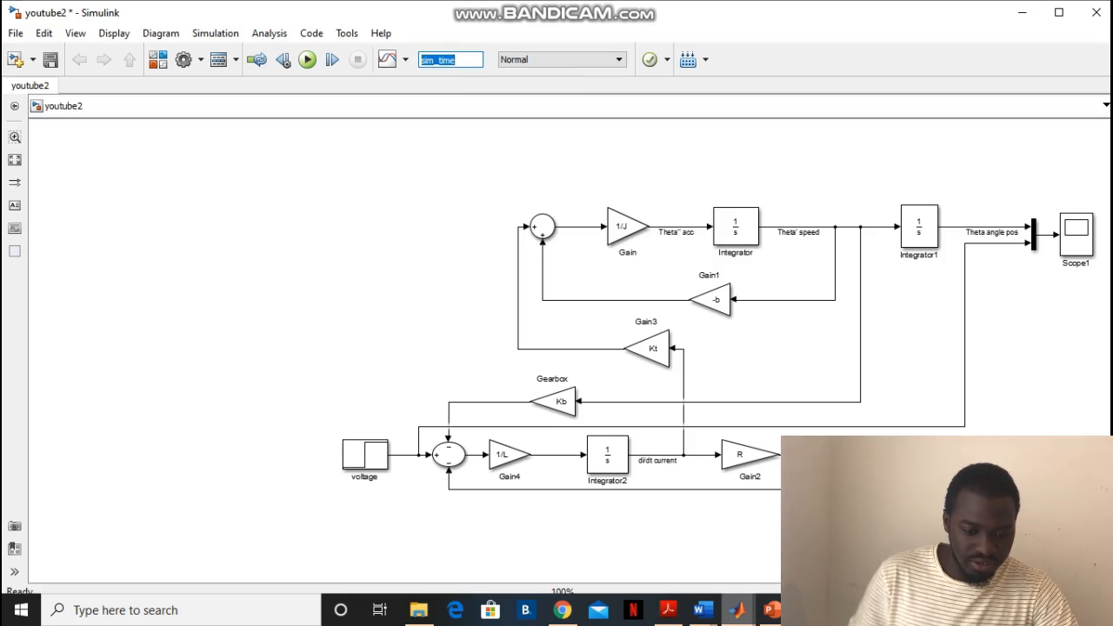
left_click(738, 609)
left_click(501, 538)
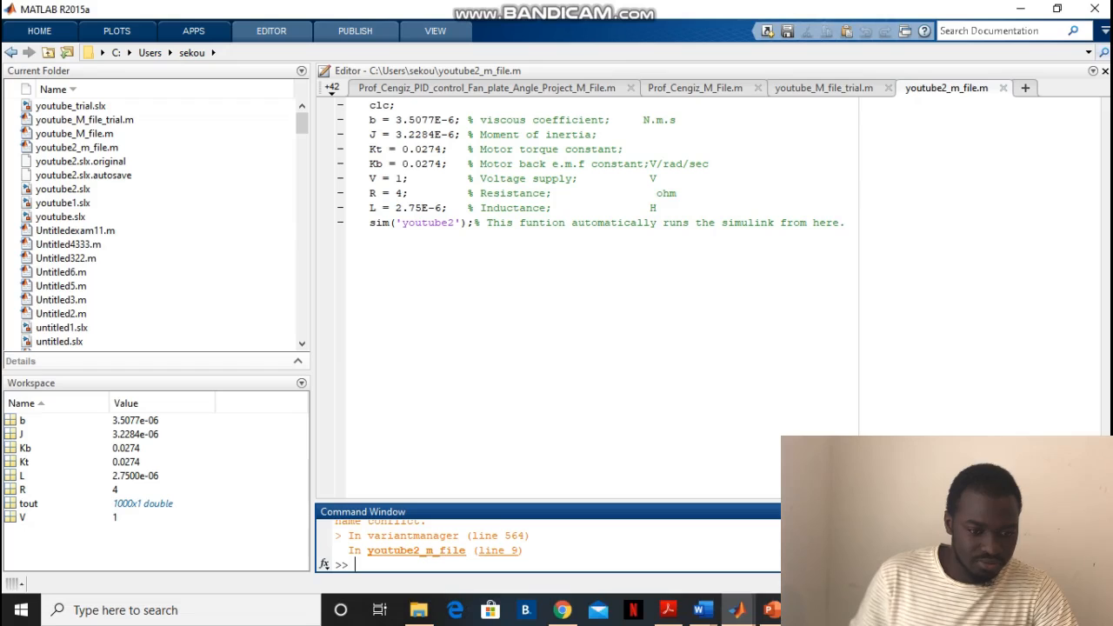
left_click(397, 105)
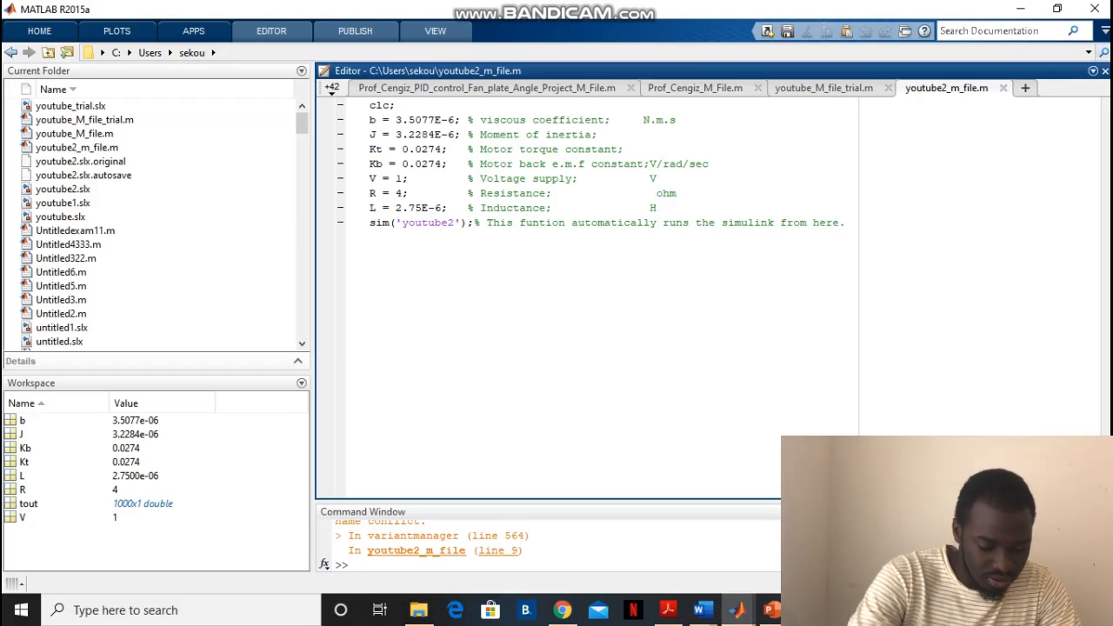
key("Return")
type("sim_time")
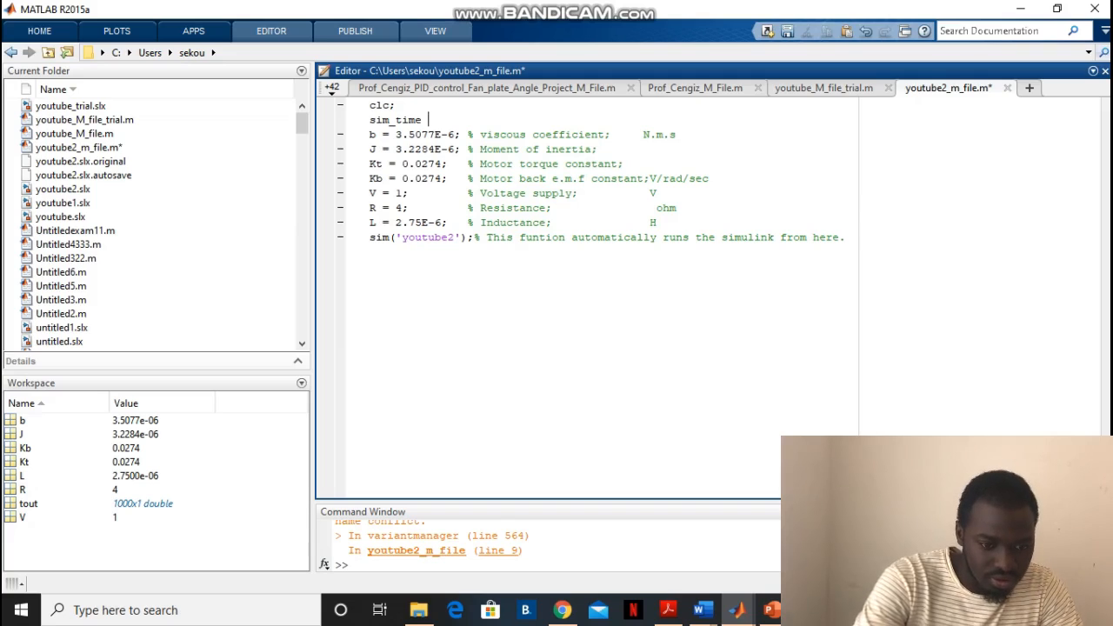
type(" =")
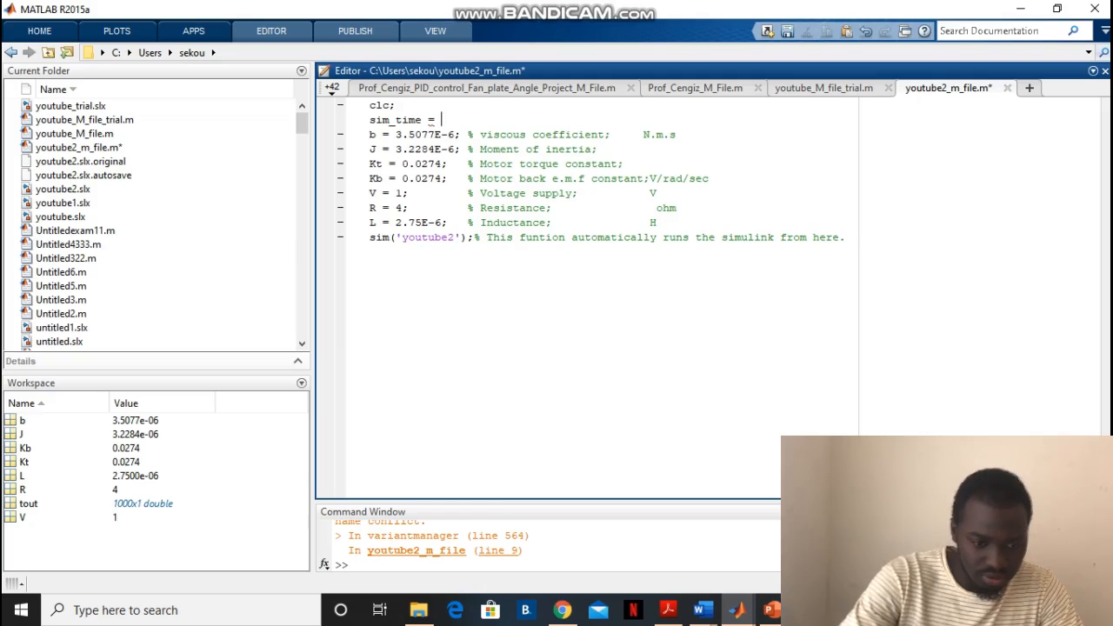
type(" 5")
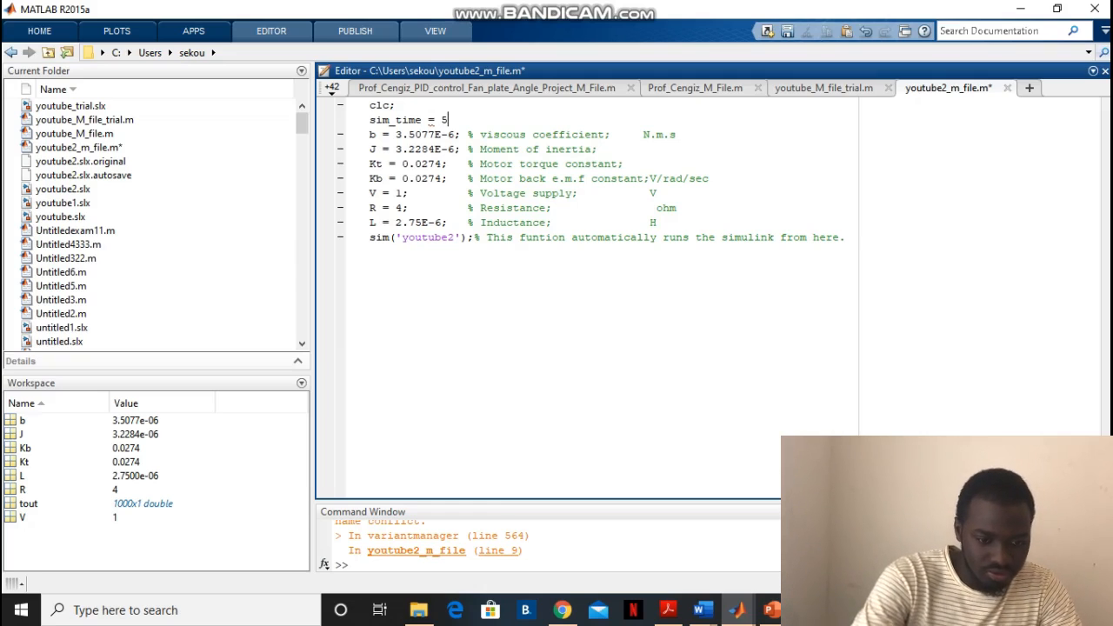
type("; ")
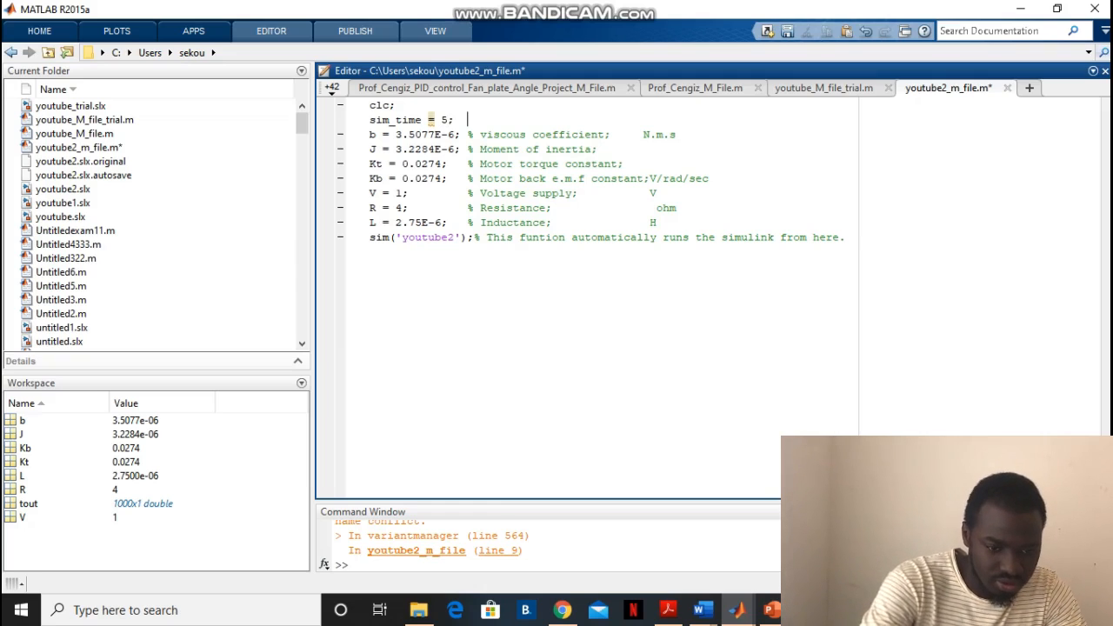
type(" %")
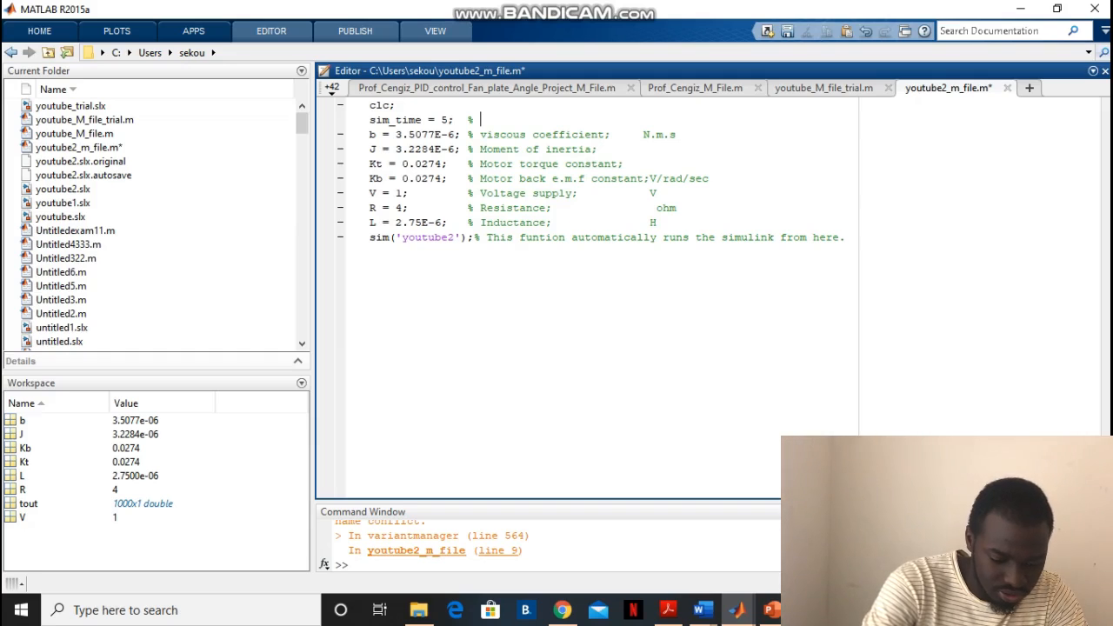
type(" simu")
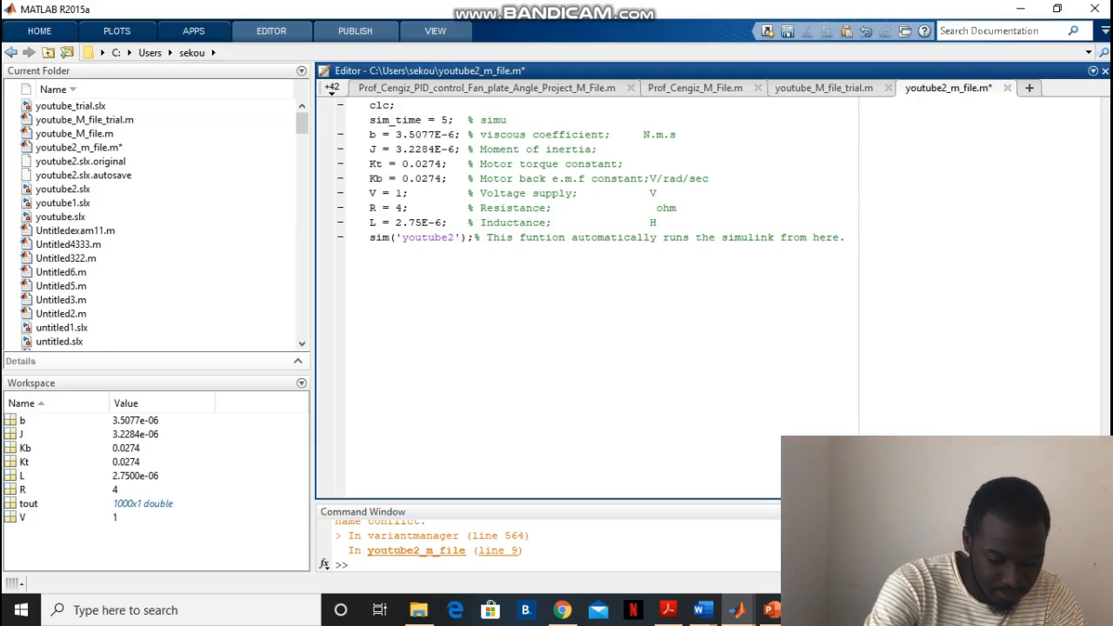
type("lat")
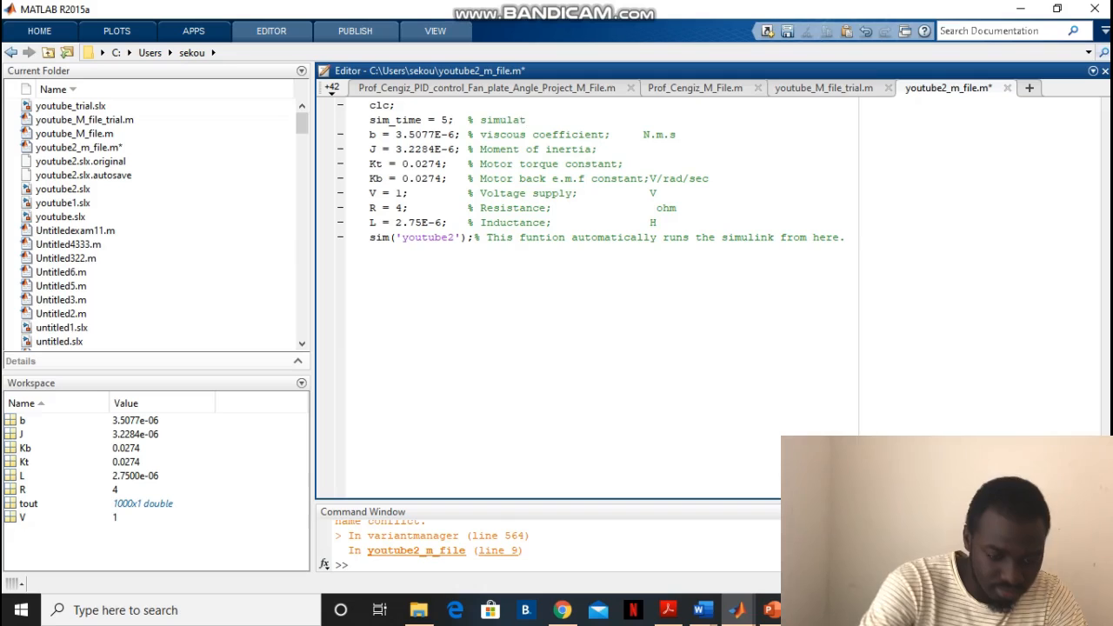
type("ion")
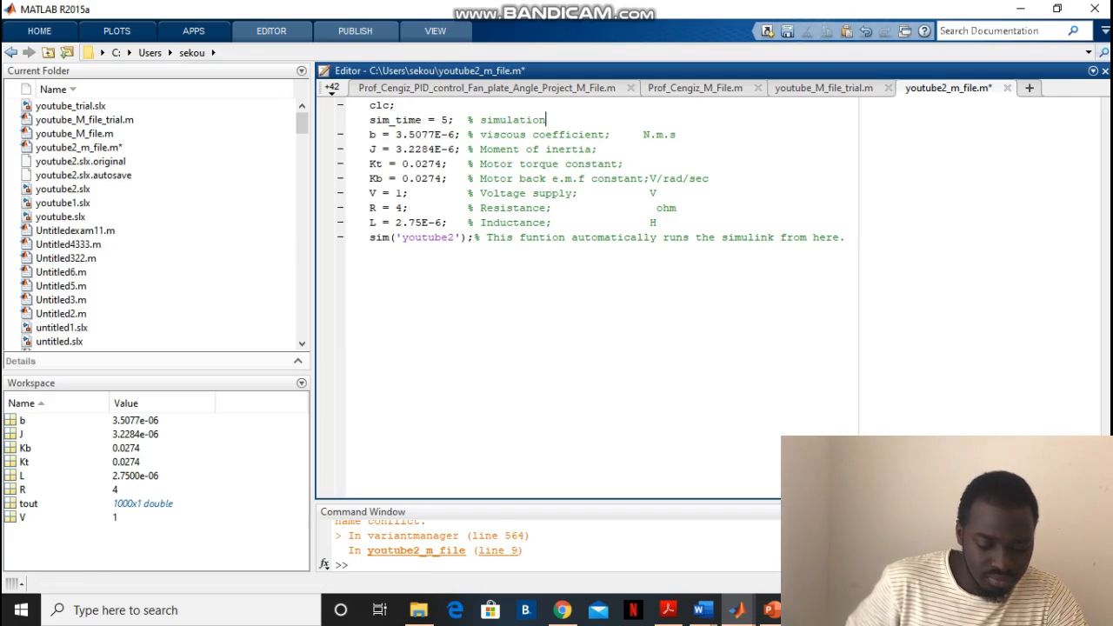
type(" t")
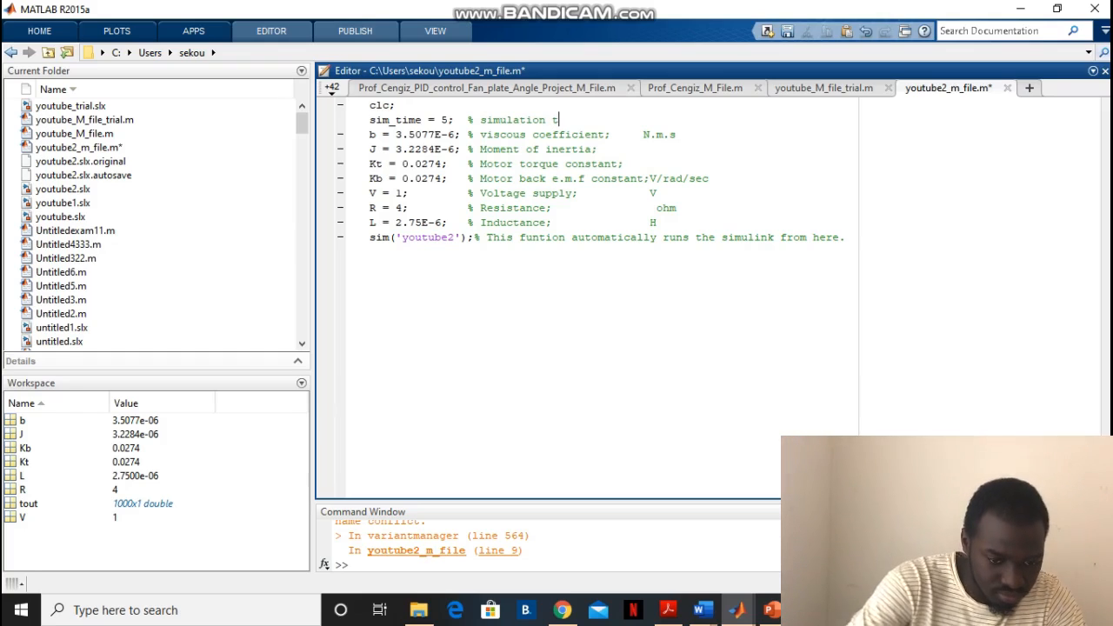
type("ime")
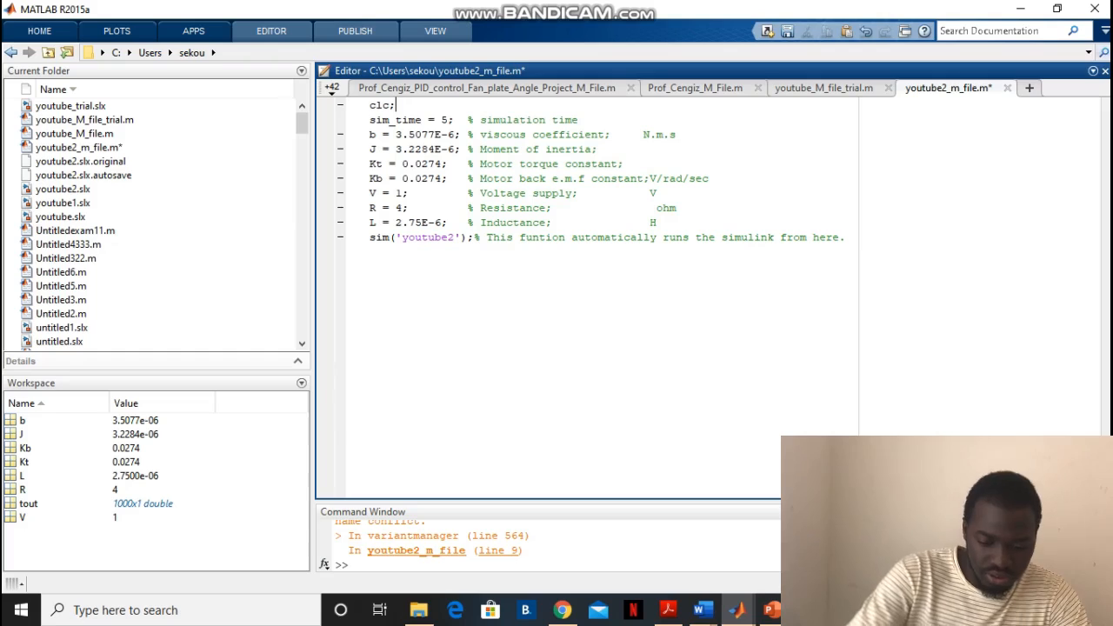
Insert a "clear all;" line between clc; and the sim_time definition in the script
key("Return")
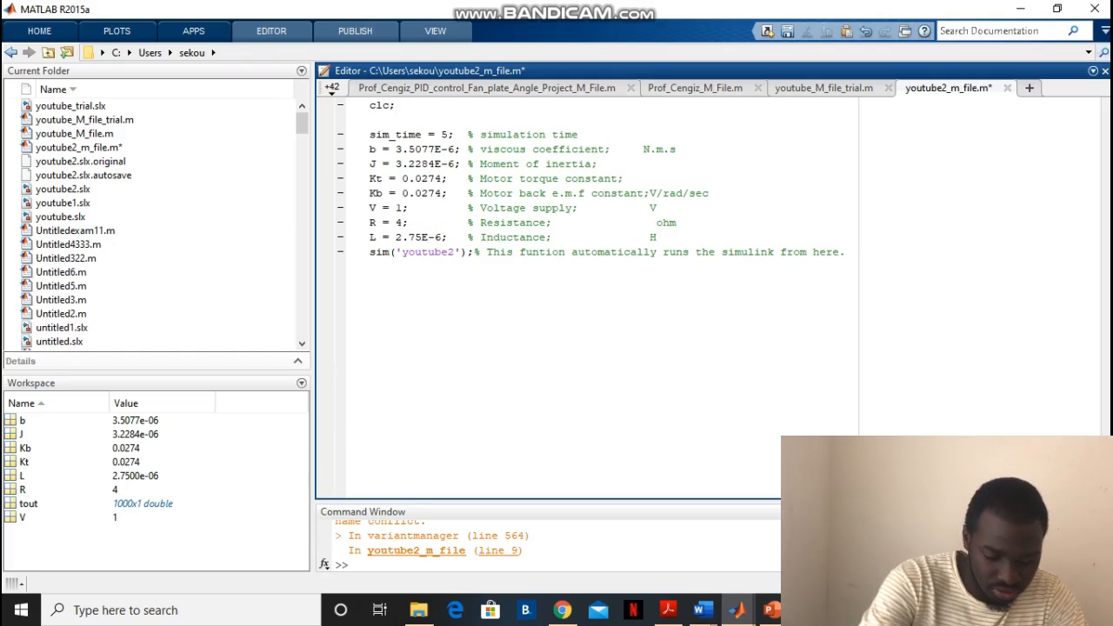
type("clear")
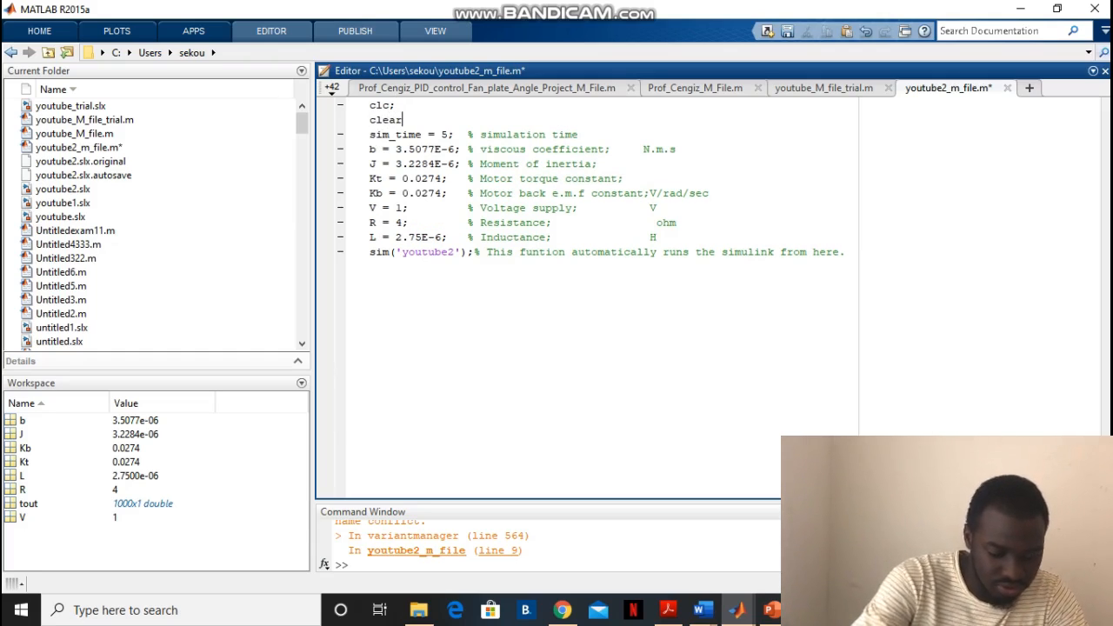
type(" all")
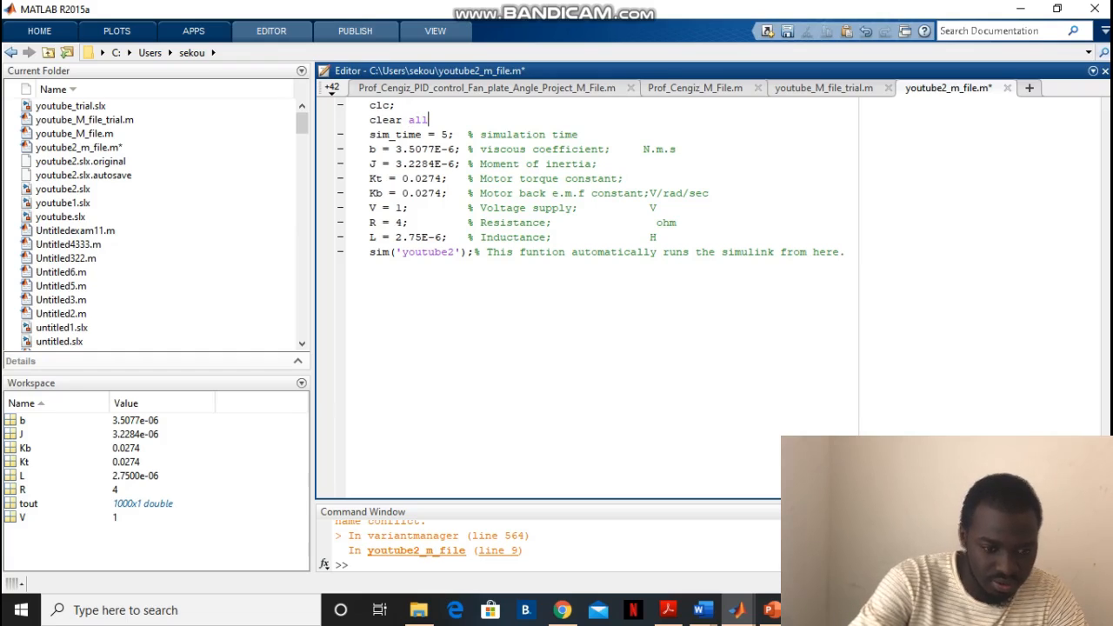
type(";")
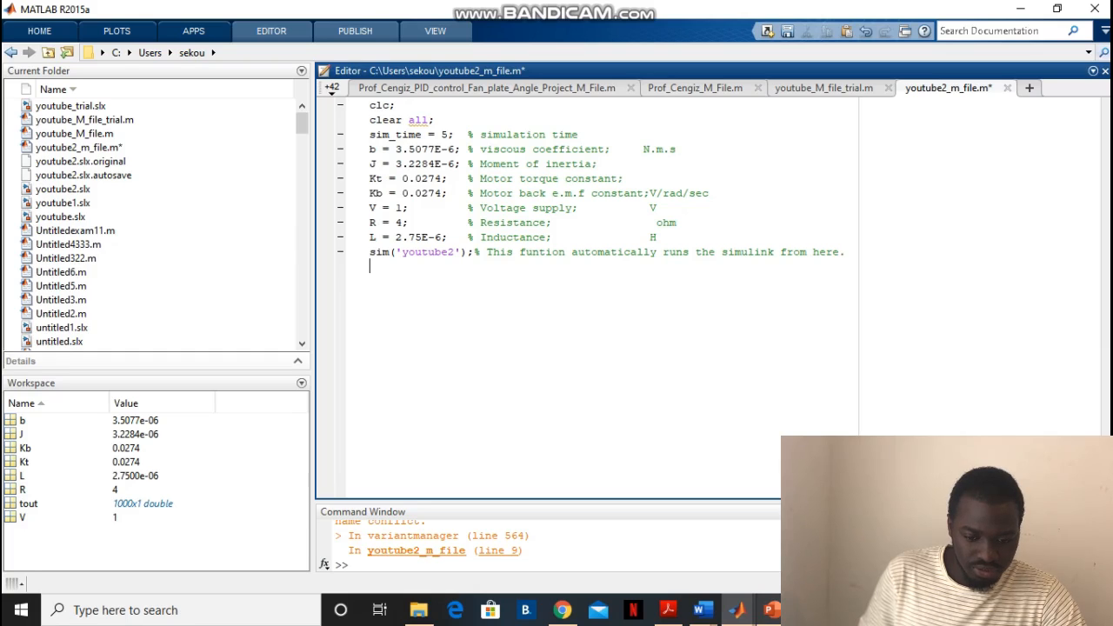
Return to the youtube2 model in Simulink and try to run its simulation twice, closing the Diagnostic Viewer after each attempt
left_click(737, 610)
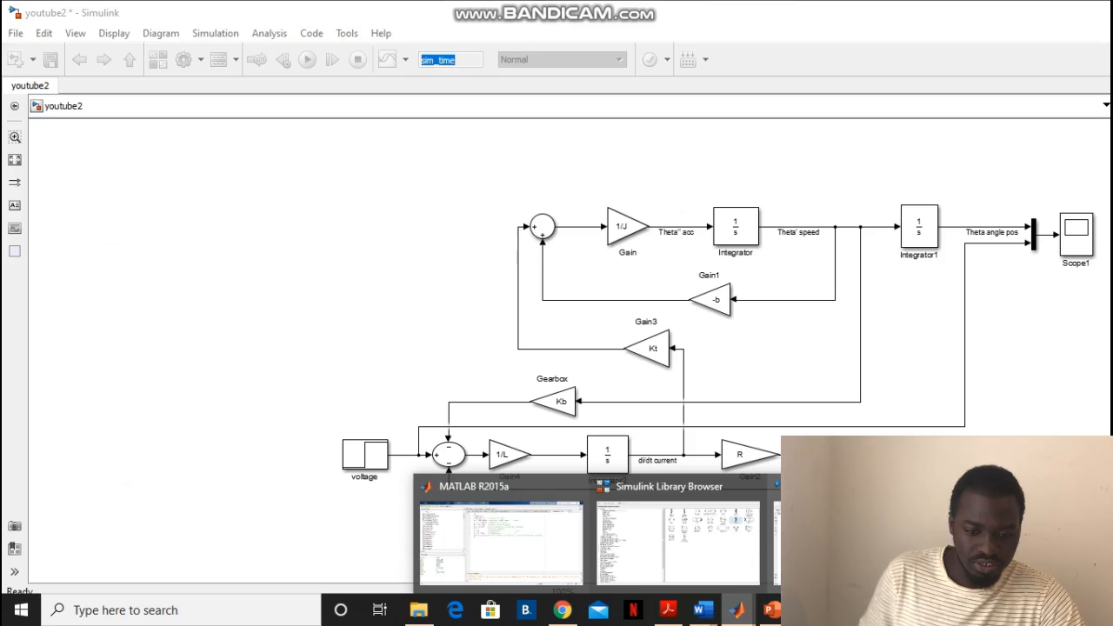
left_click(856, 544)
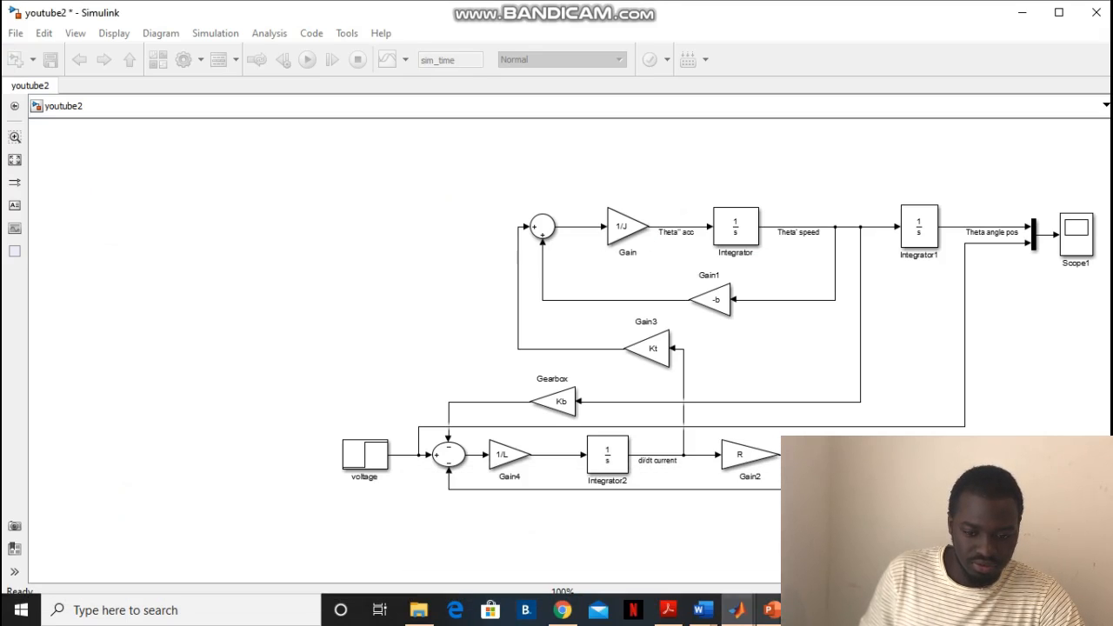
left_click(737, 609)
left_click(855, 544)
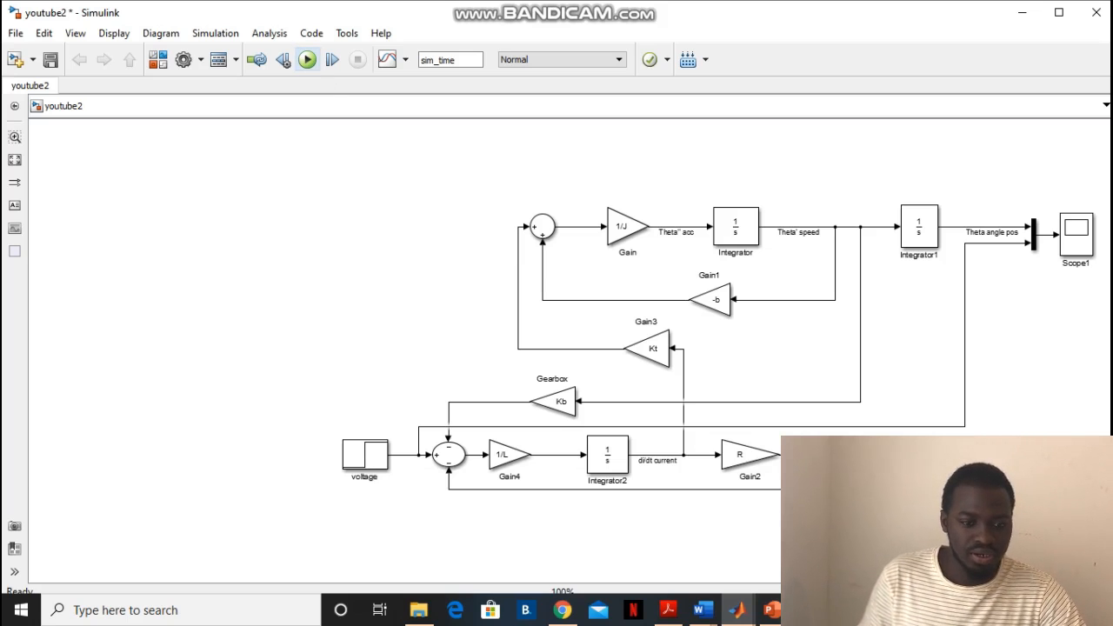
left_click(307, 59)
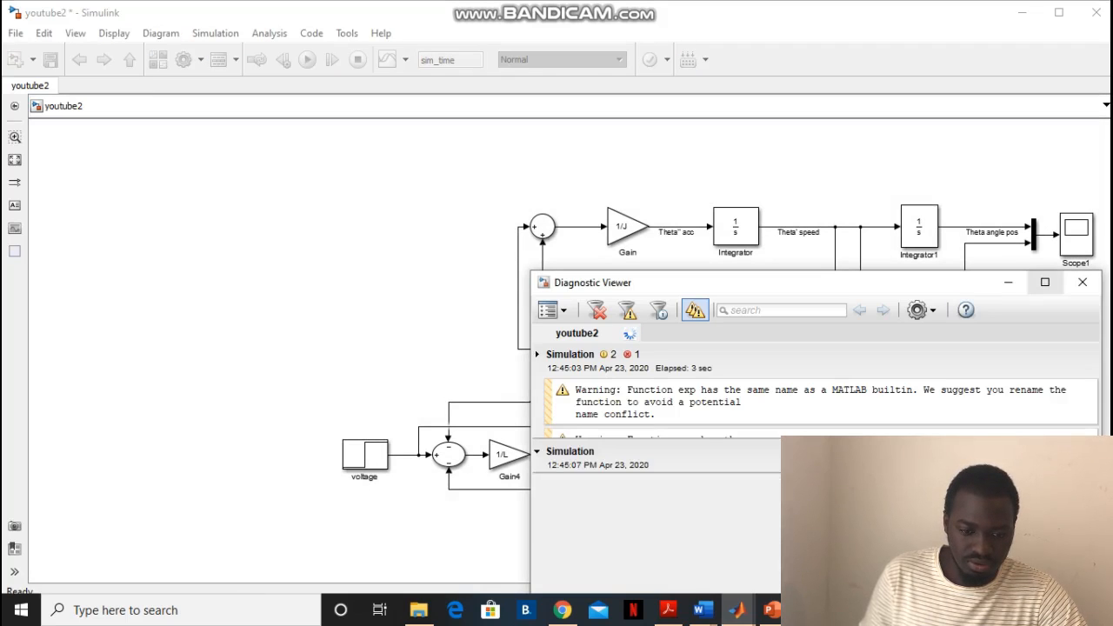
left_click(1081, 282)
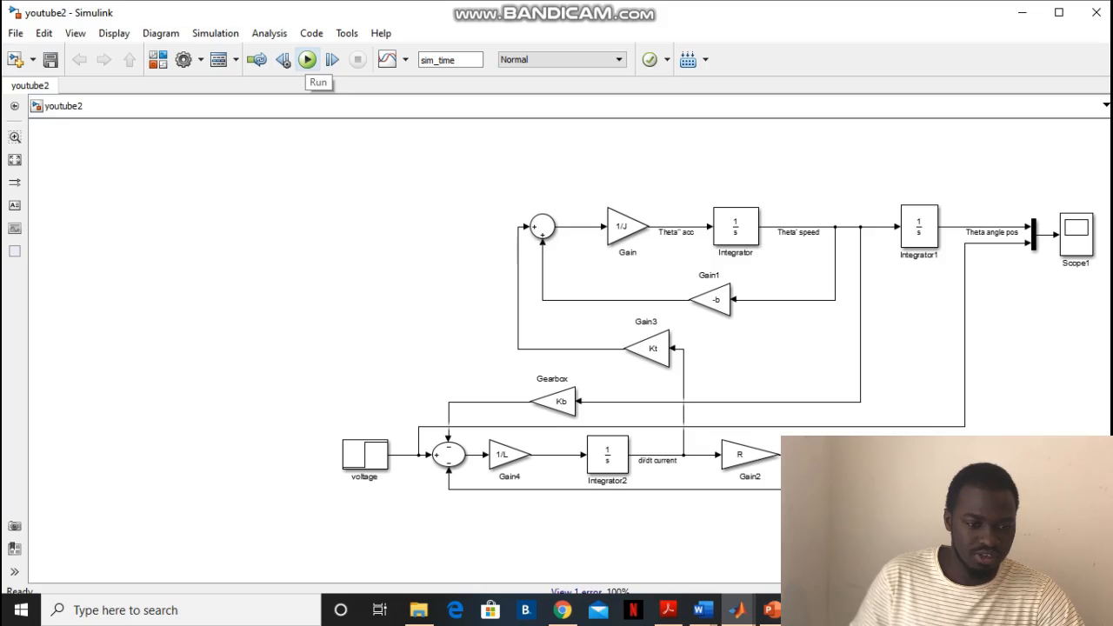
left_click(308, 60)
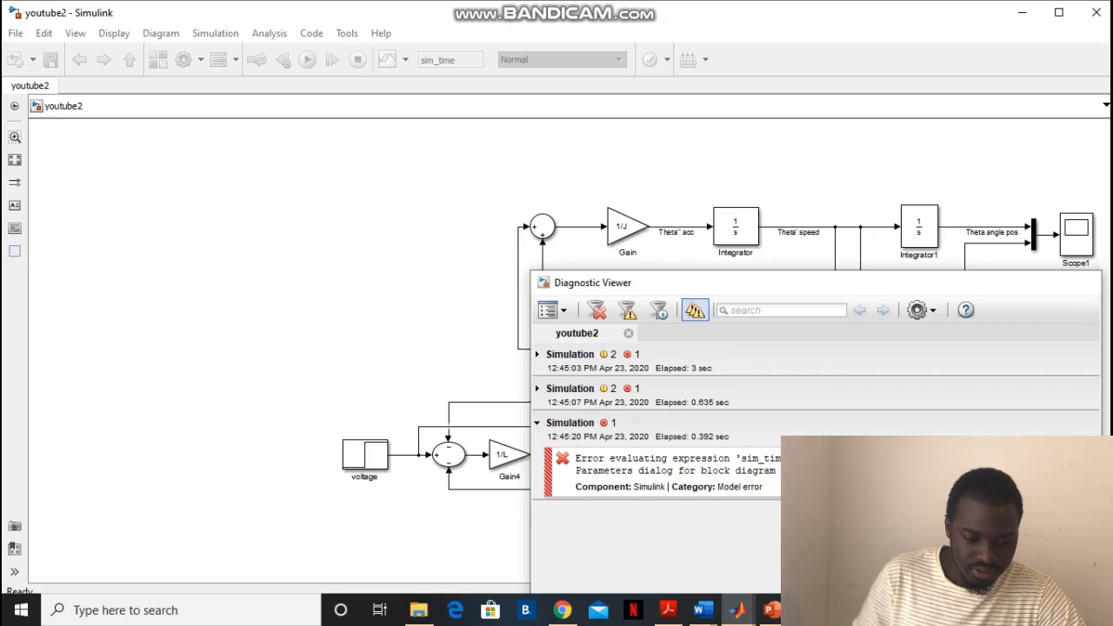
left_click(1083, 282)
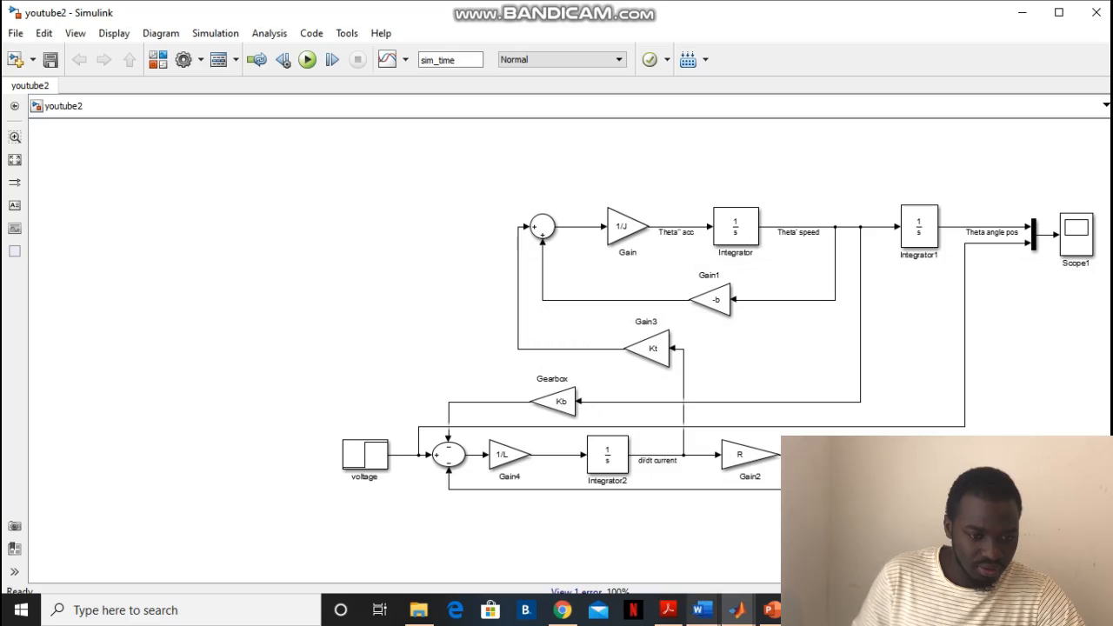
Switch to the youtube2_m_file.m script in MATLAB and run it
left_click(737, 610)
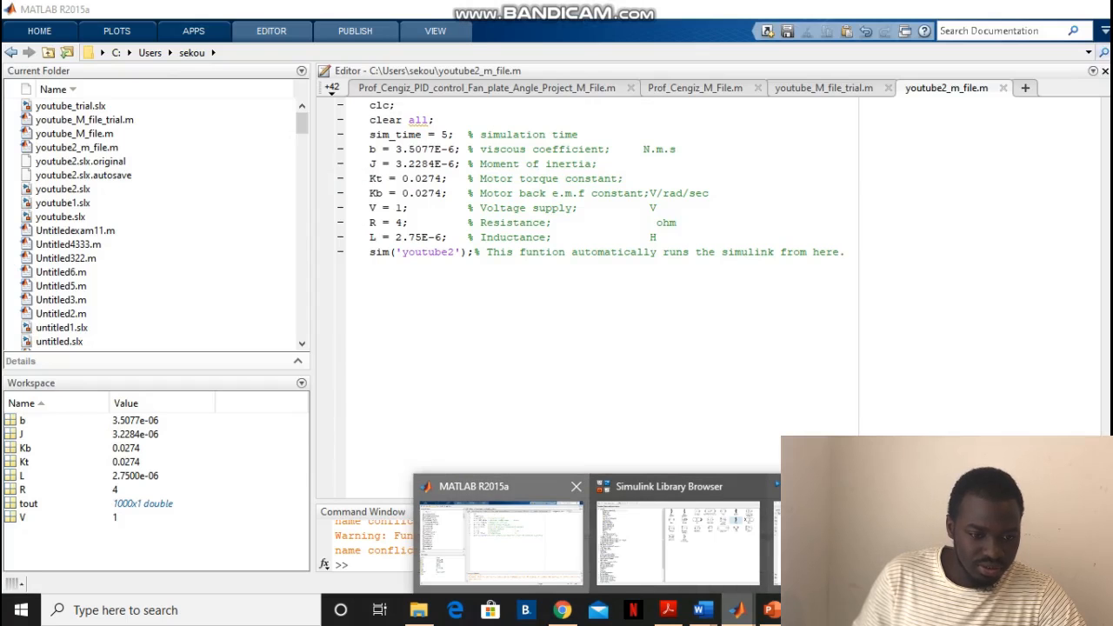
left_click(500, 534)
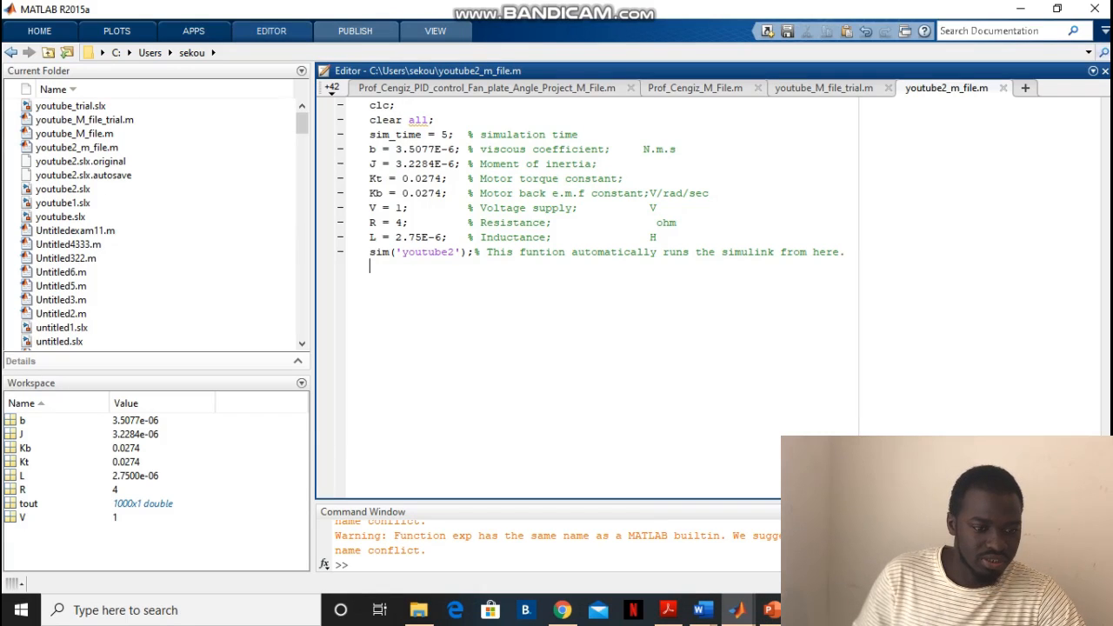
left_click(272, 32)
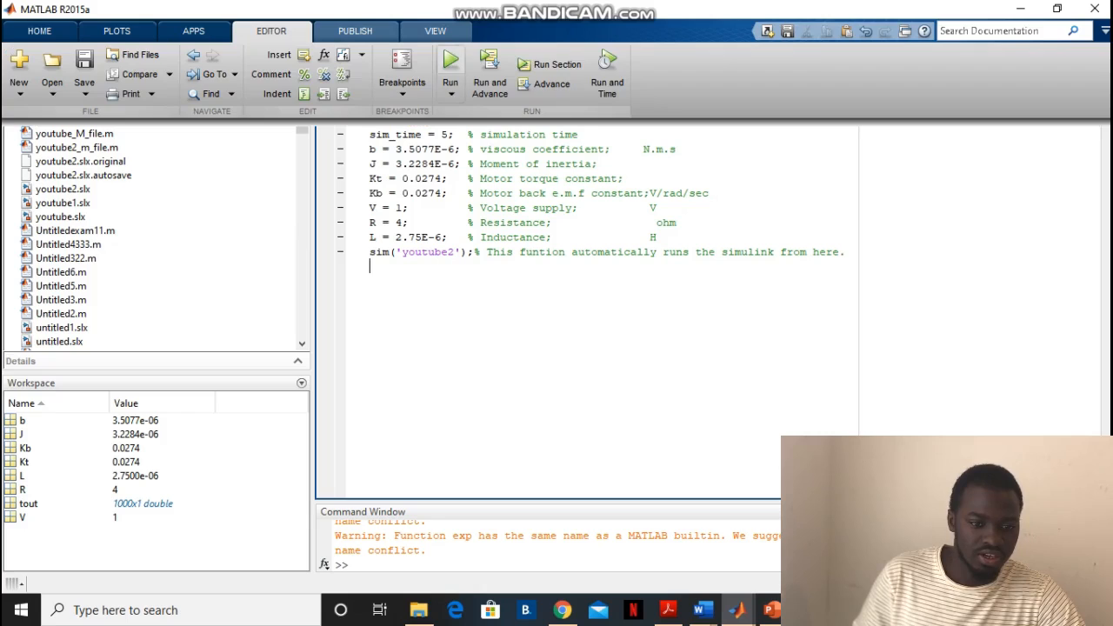
left_click(450, 59)
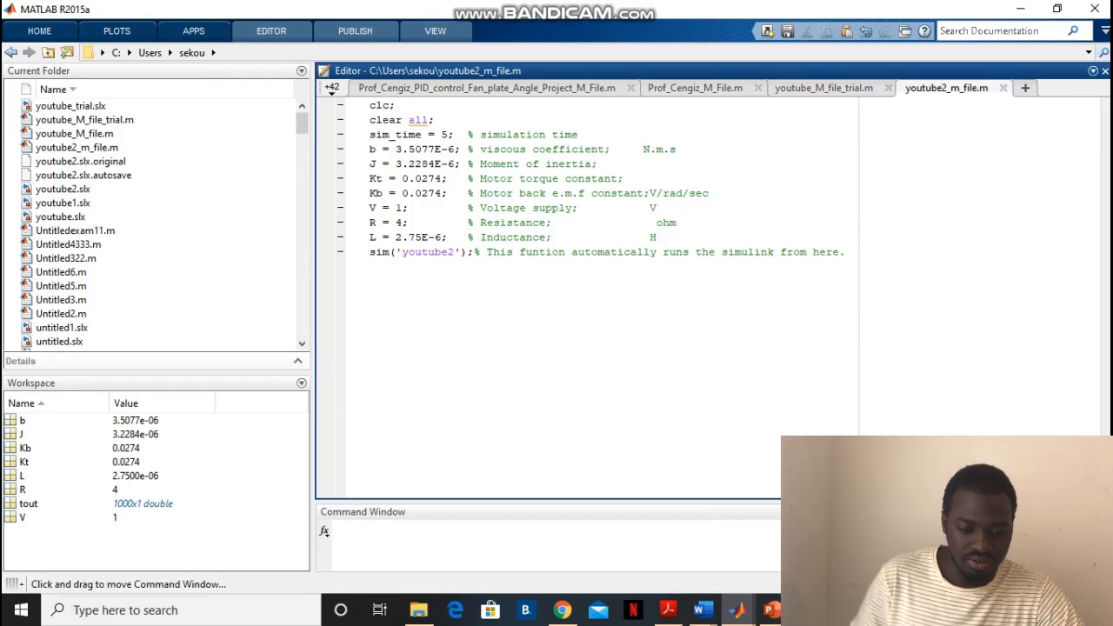
Return to the youtube2 model, view the angle position and voltage curves enlarged in Scope1, and put the scope window away
left_click(737, 611)
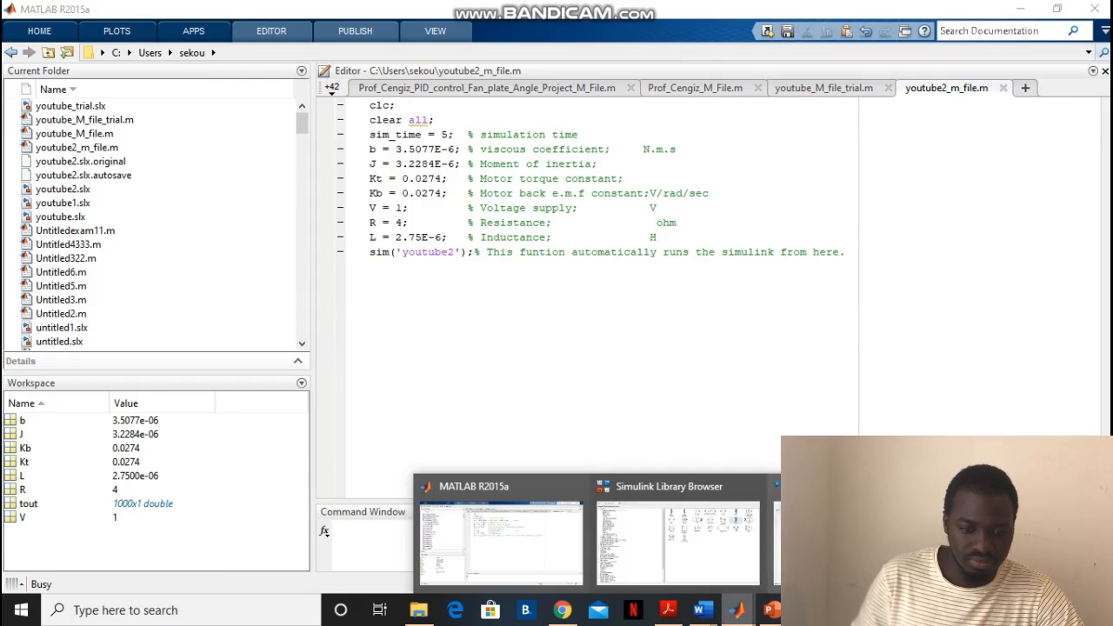
left_click(849, 539)
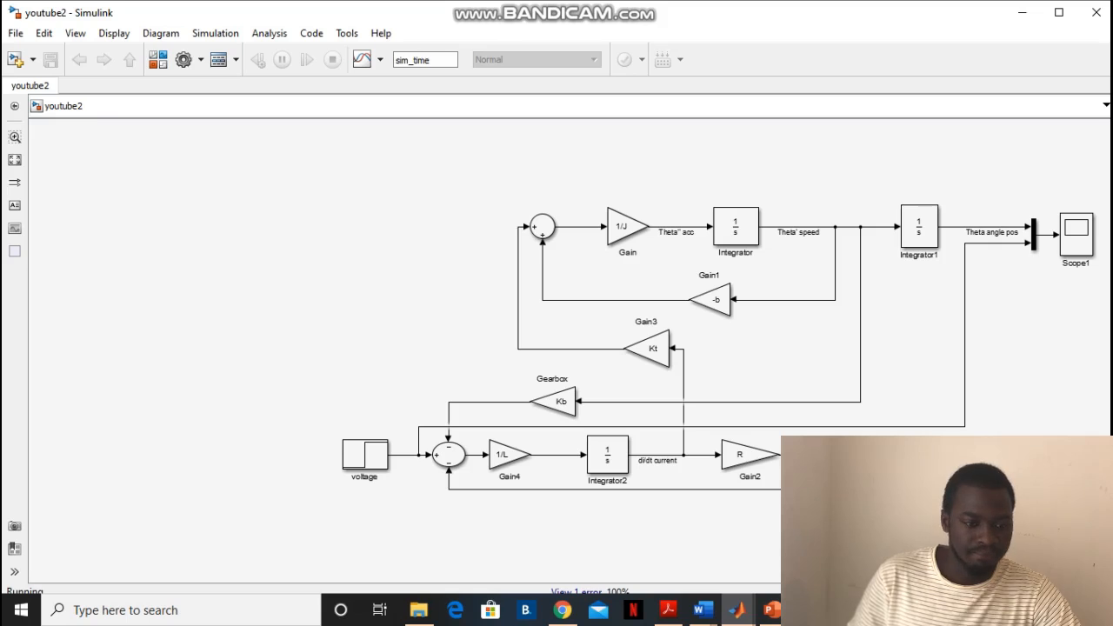
double_click(1077, 234)
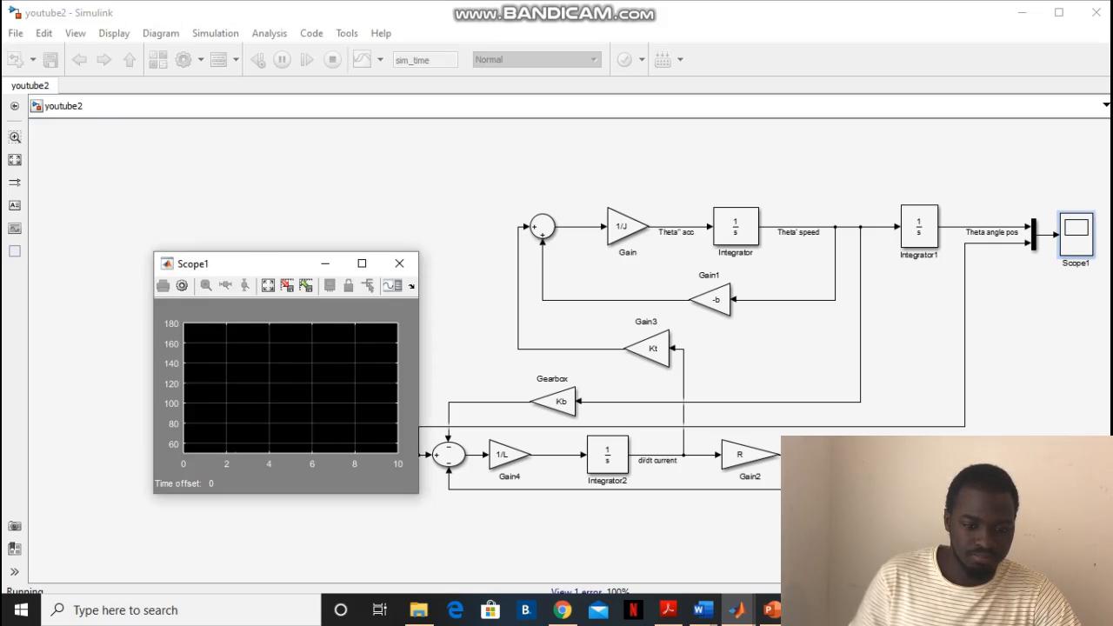
left_click_drag(258, 263, 565, 181)
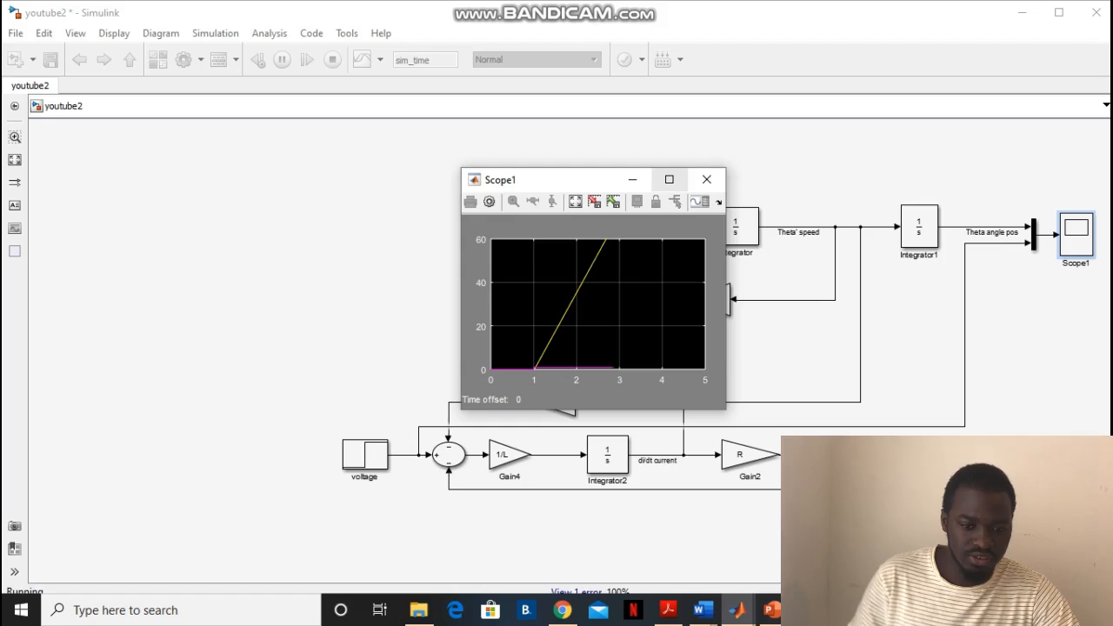
left_click(669, 179)
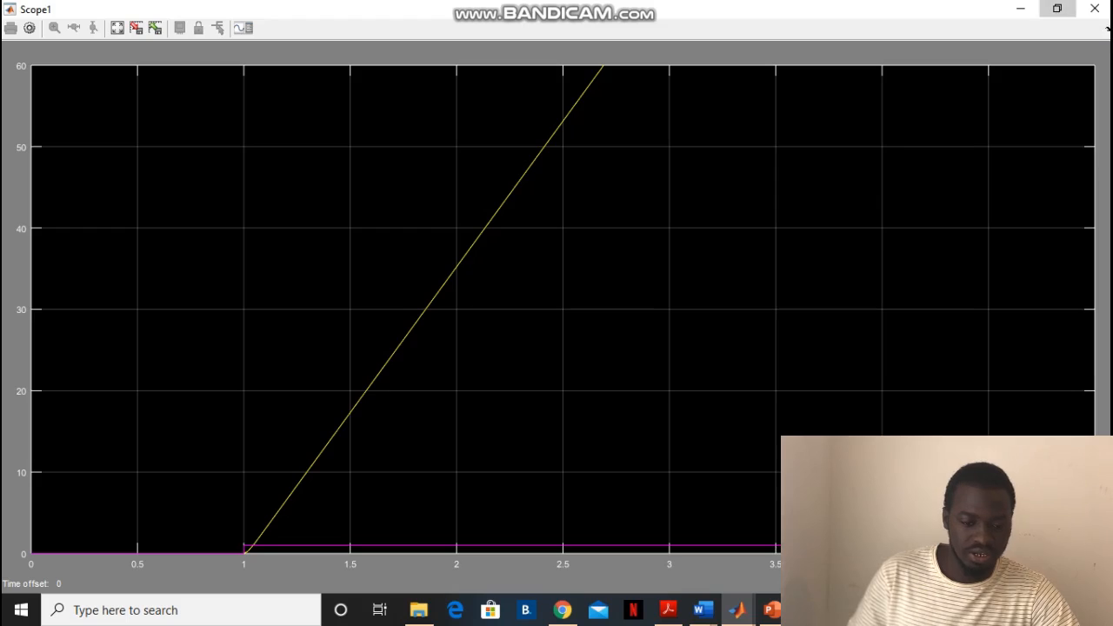
left_click(1058, 9)
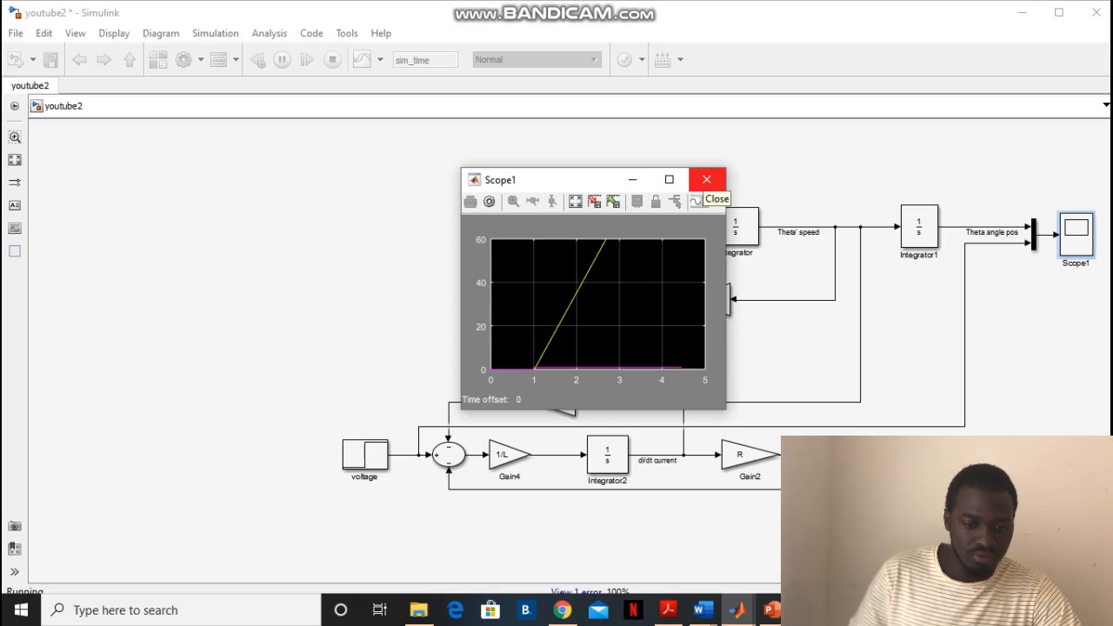
left_click(632, 180)
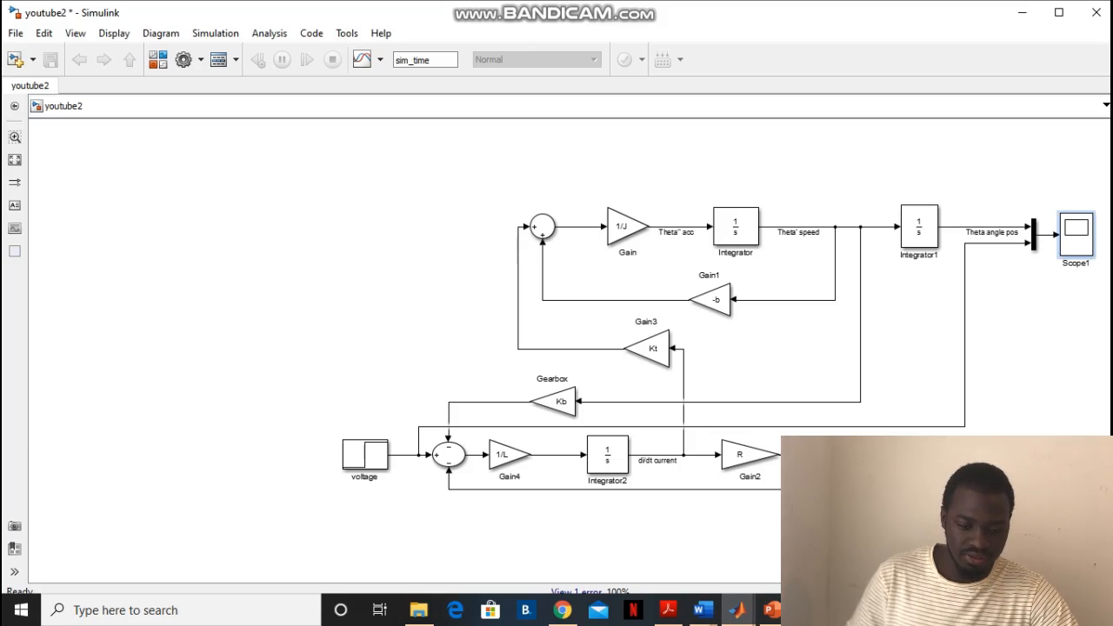
left_click(738, 610)
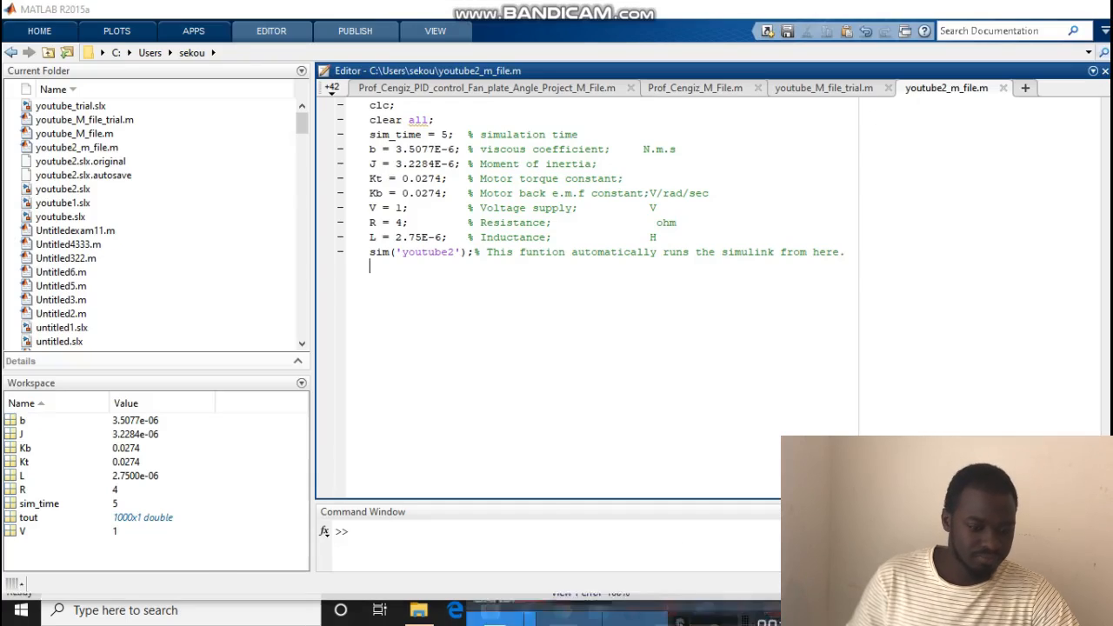
left_click(500, 535)
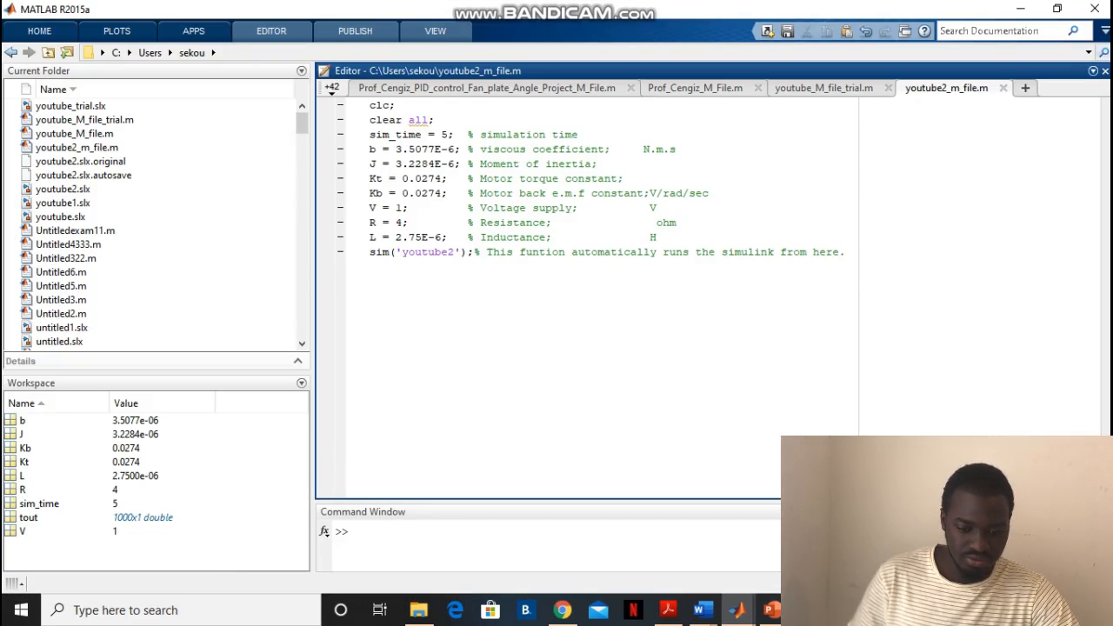
left_click(737, 610)
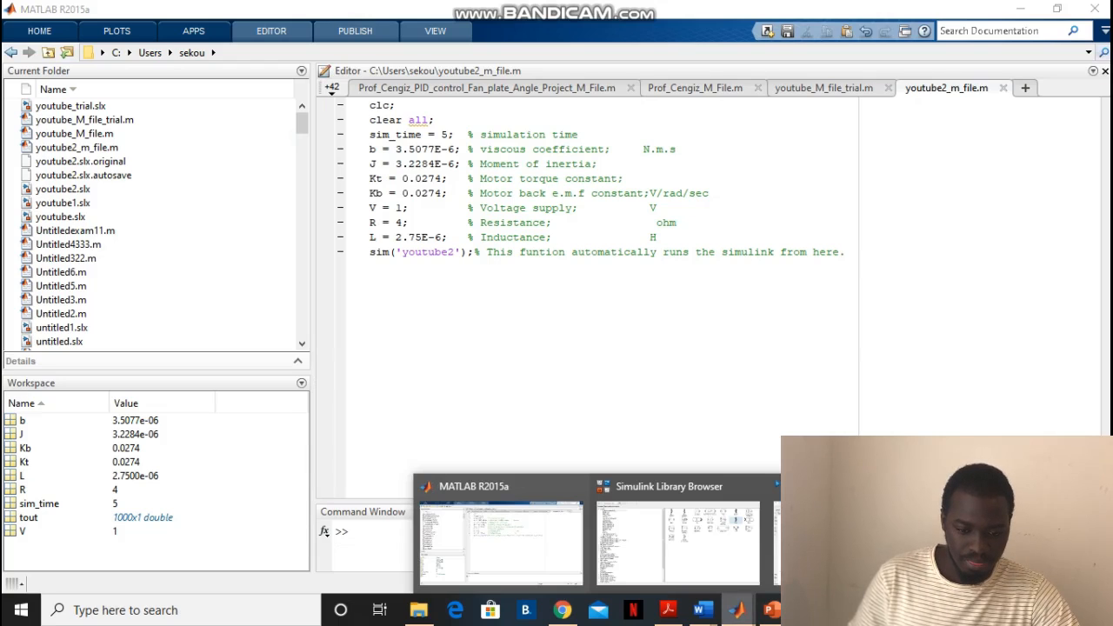
left_click(861, 535)
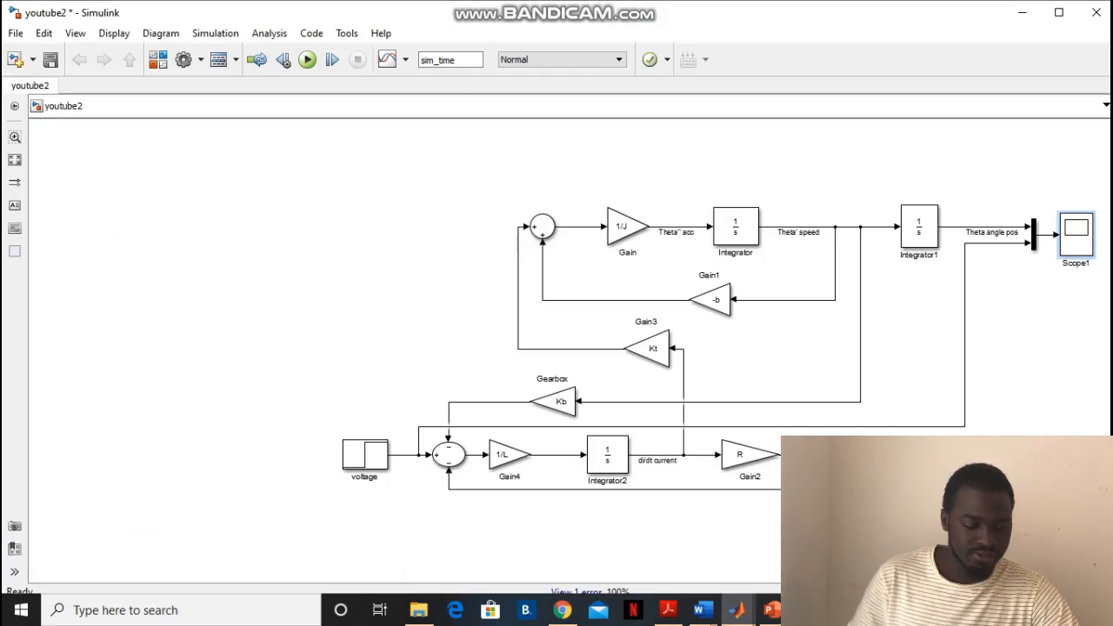
left_click(369, 322)
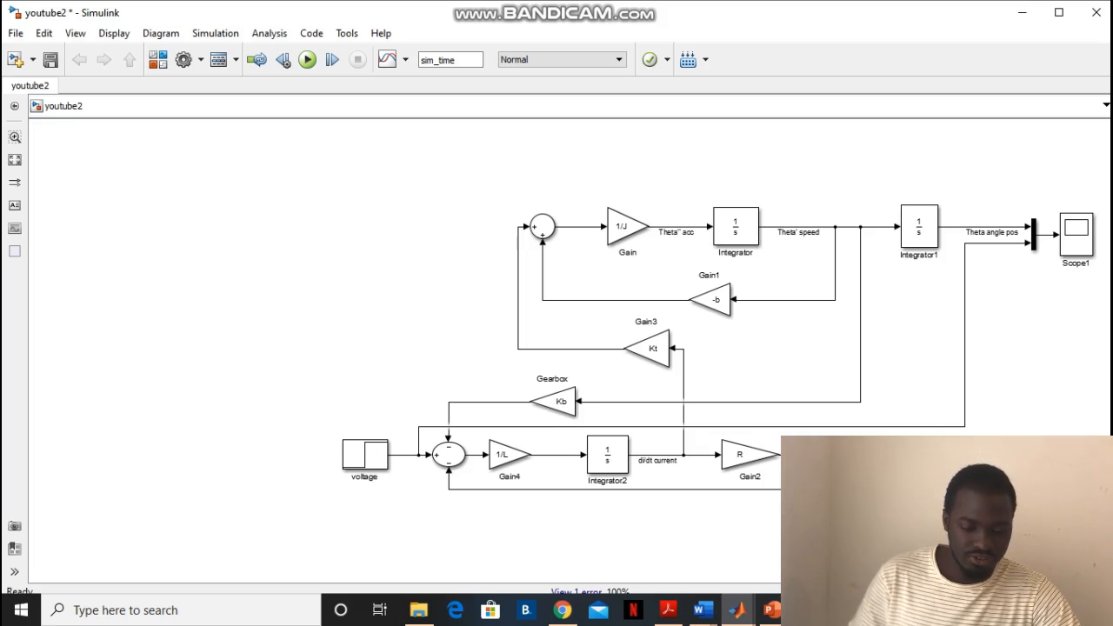
Add a To Workspace block from the Simulink Sinks library below Scope1 in youtube2 and connect it to the Theta angle pos signal
left_click(736, 609)
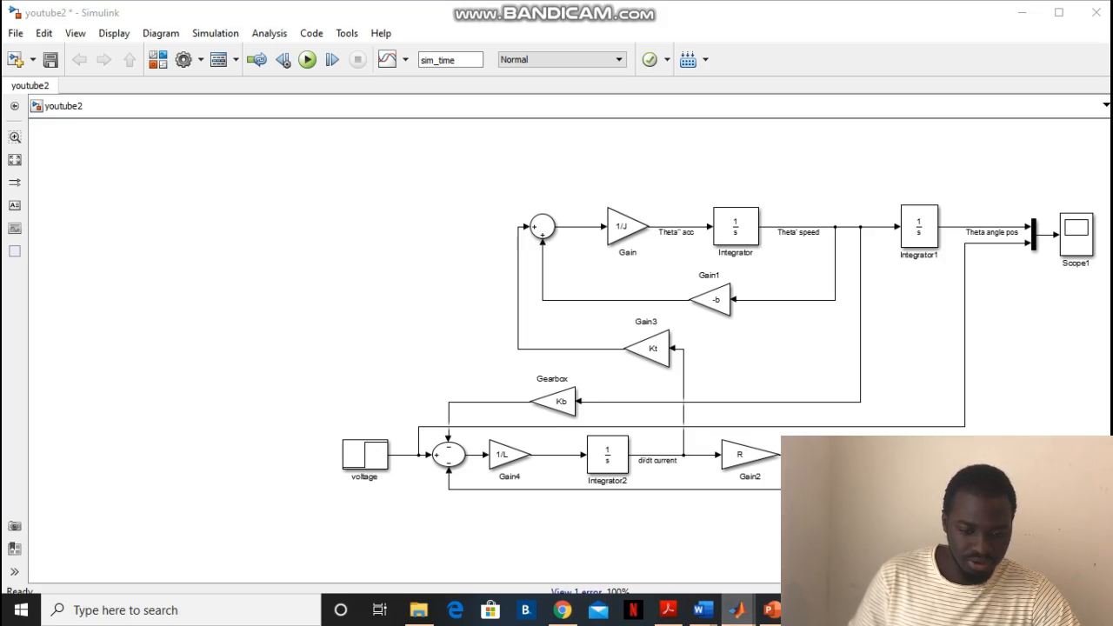
left_click(678, 535)
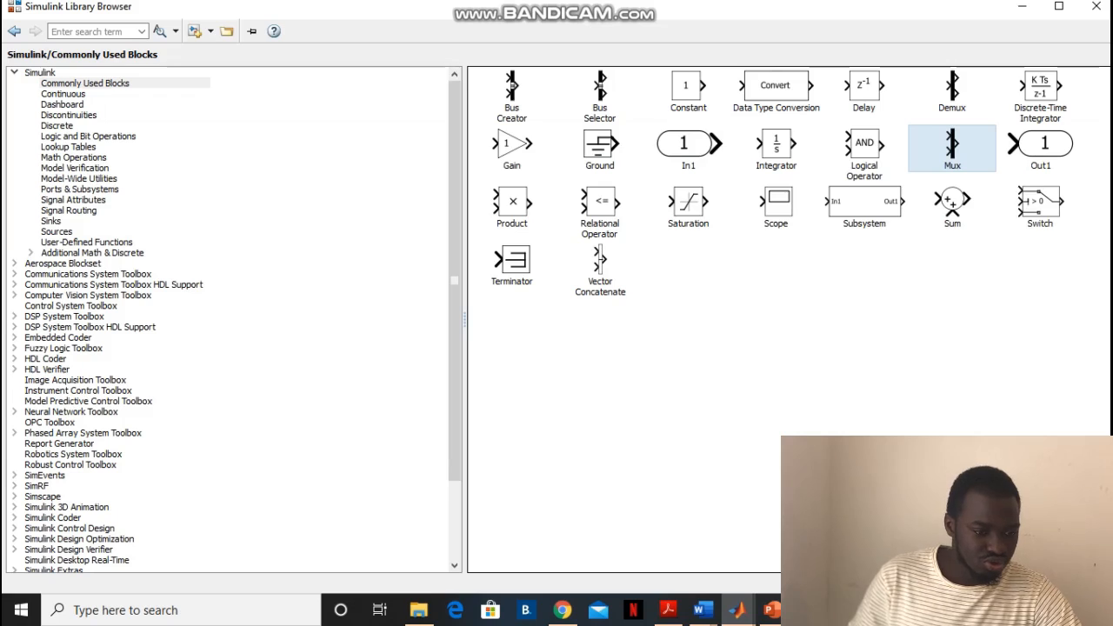
left_click(52, 221)
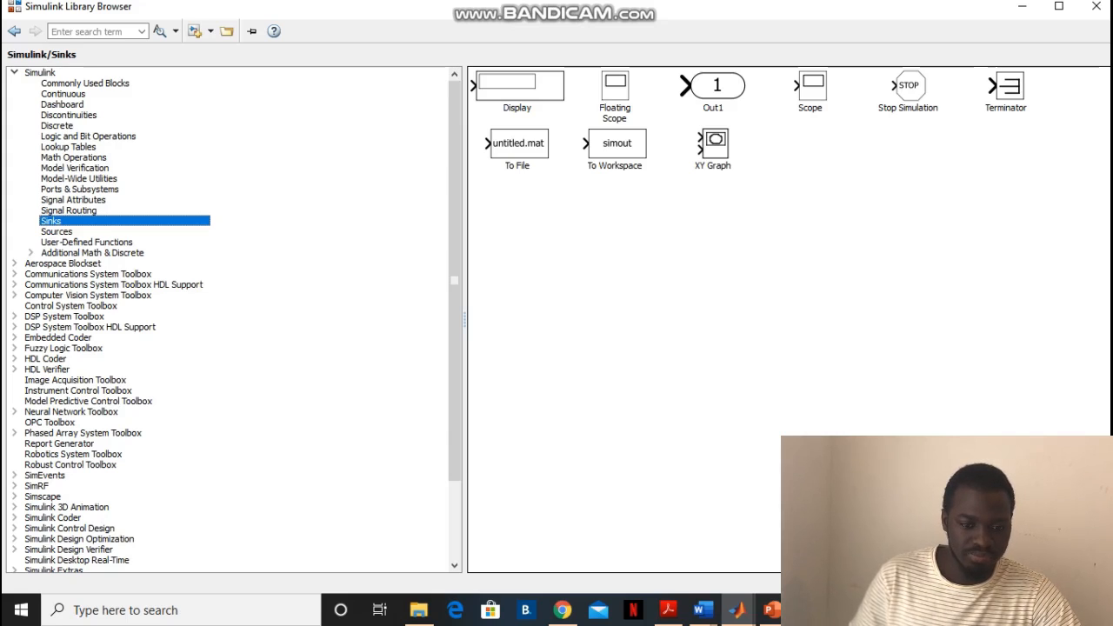
left_click(617, 144)
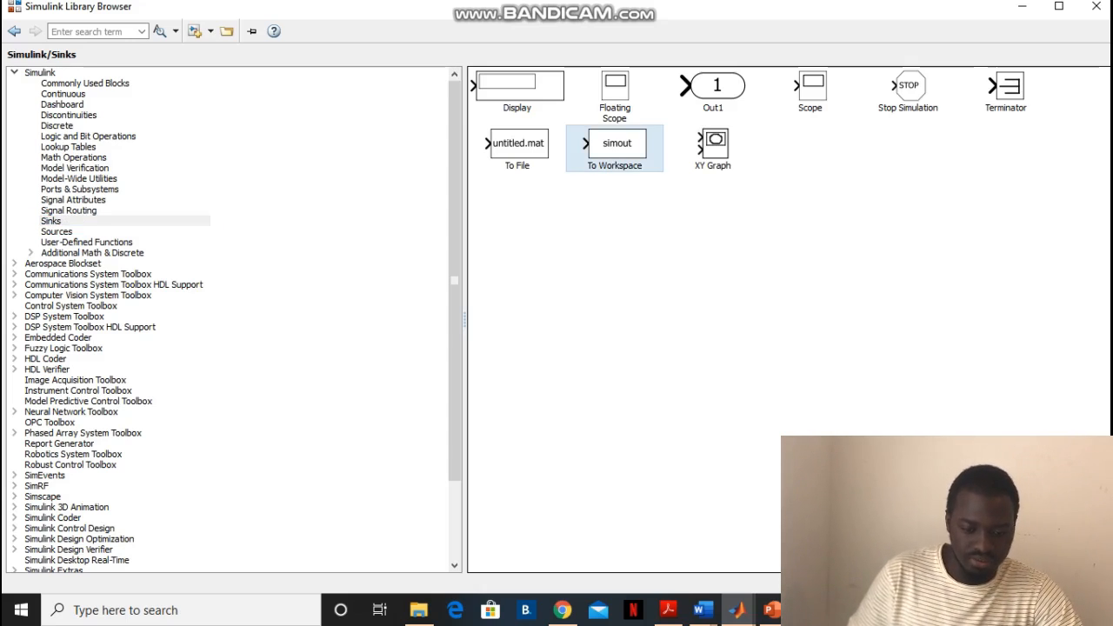
left_click(738, 610)
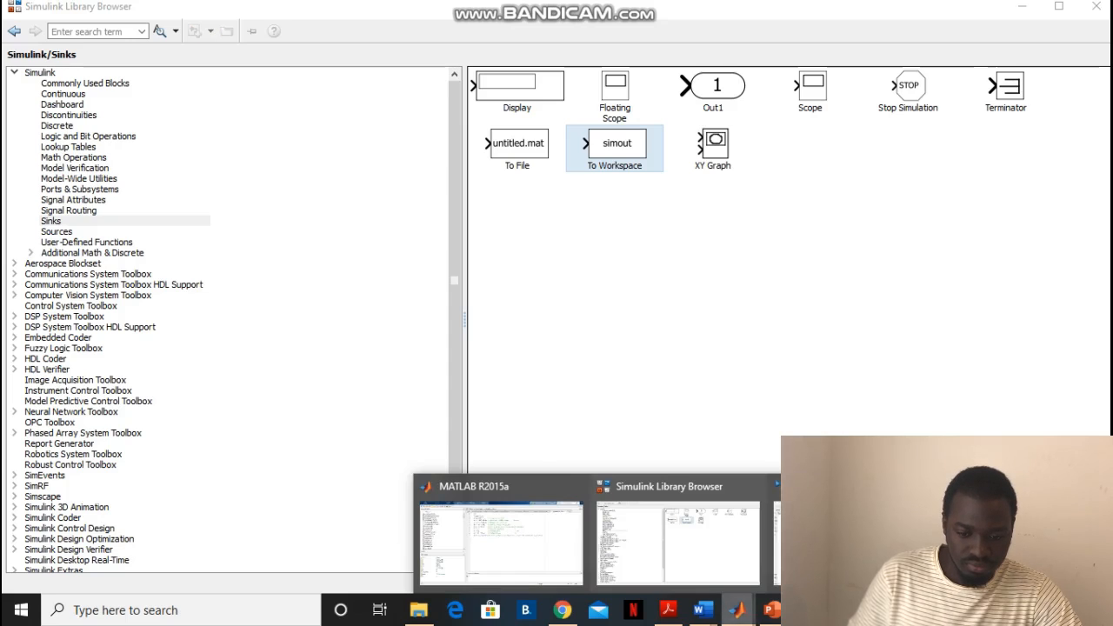
left_click(856, 541)
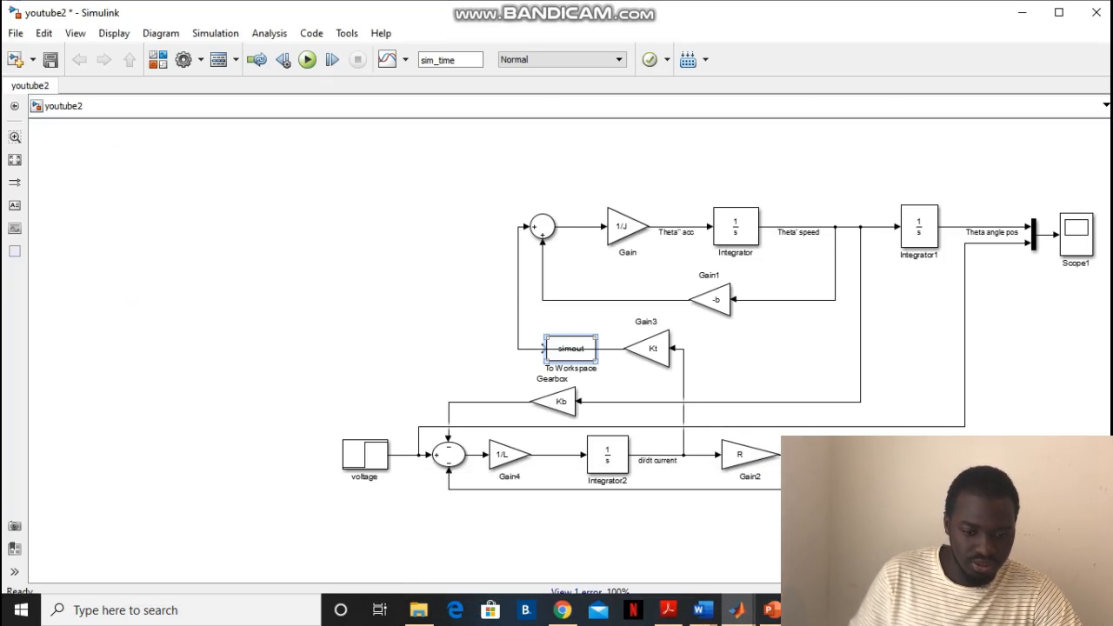
left_click_drag(542, 347, 1019, 231)
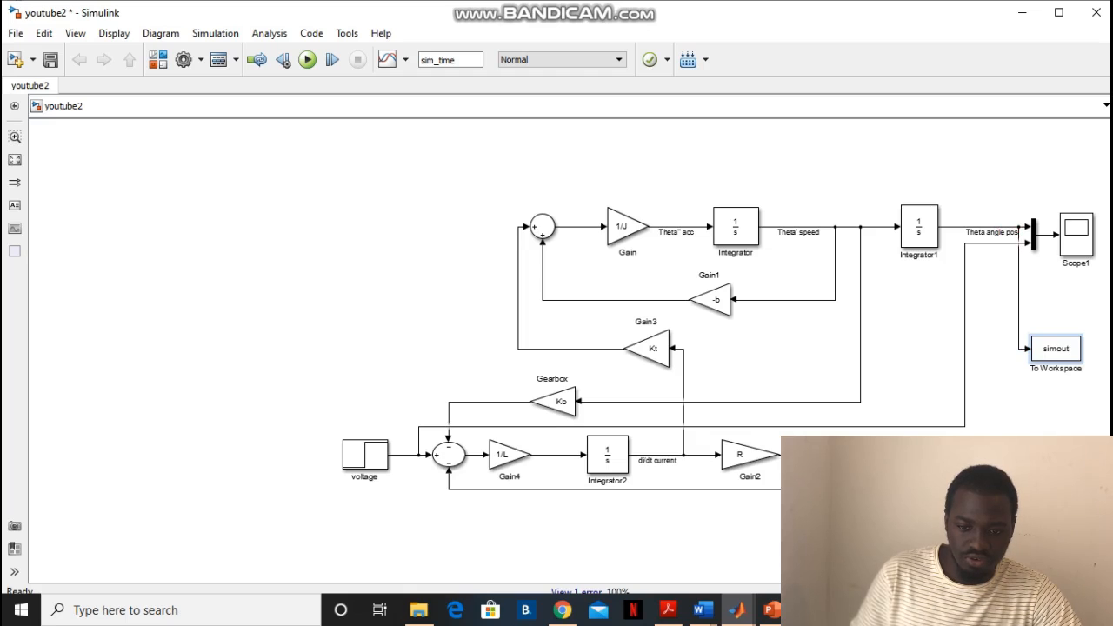
Duplicate the To Workspace block below the first one, connect the copy to the voltage signal line and align it with that line
double_click(1056, 349)
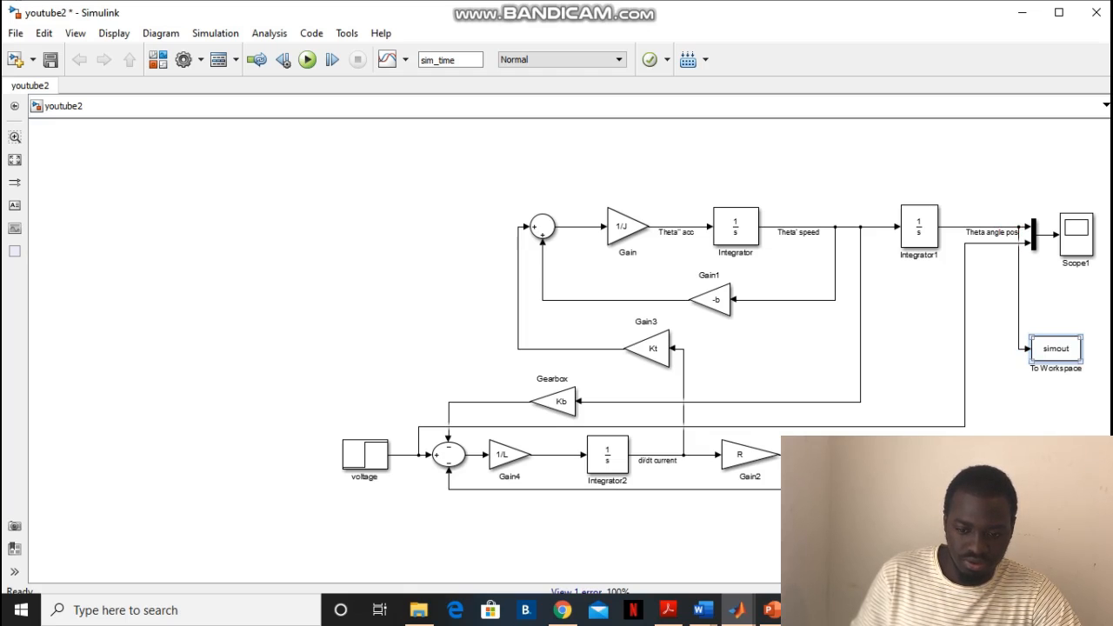
left_click_drag(1056, 349, 965, 426)
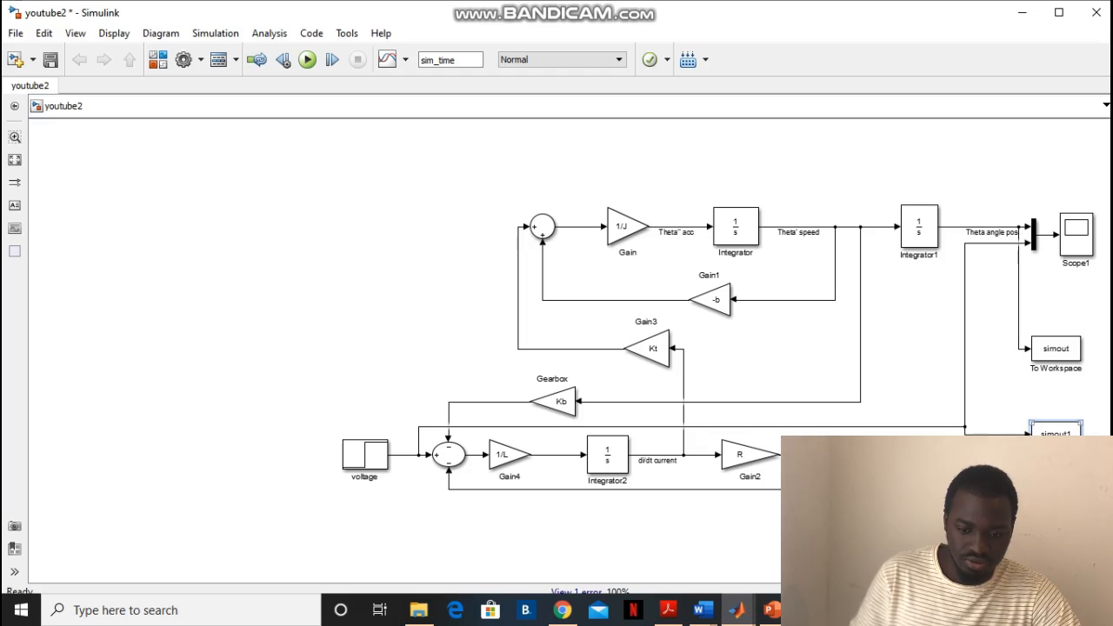
left_click_drag(1057, 443, 1057, 434)
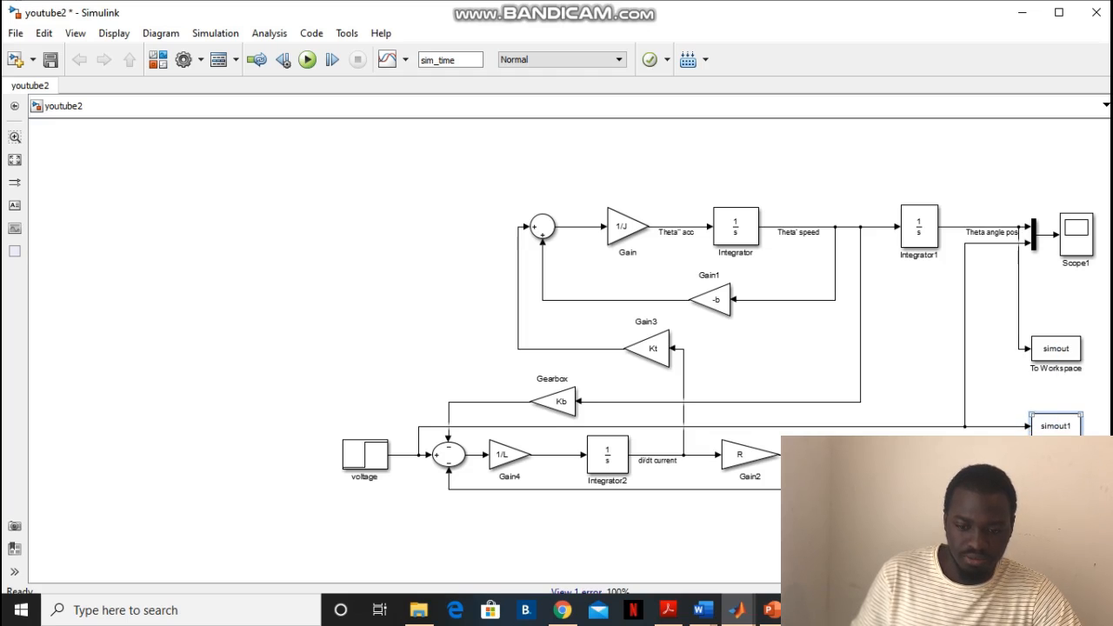
Set the variable name of the To Workspace block on the voltage signal to IN
double_click(1056, 428)
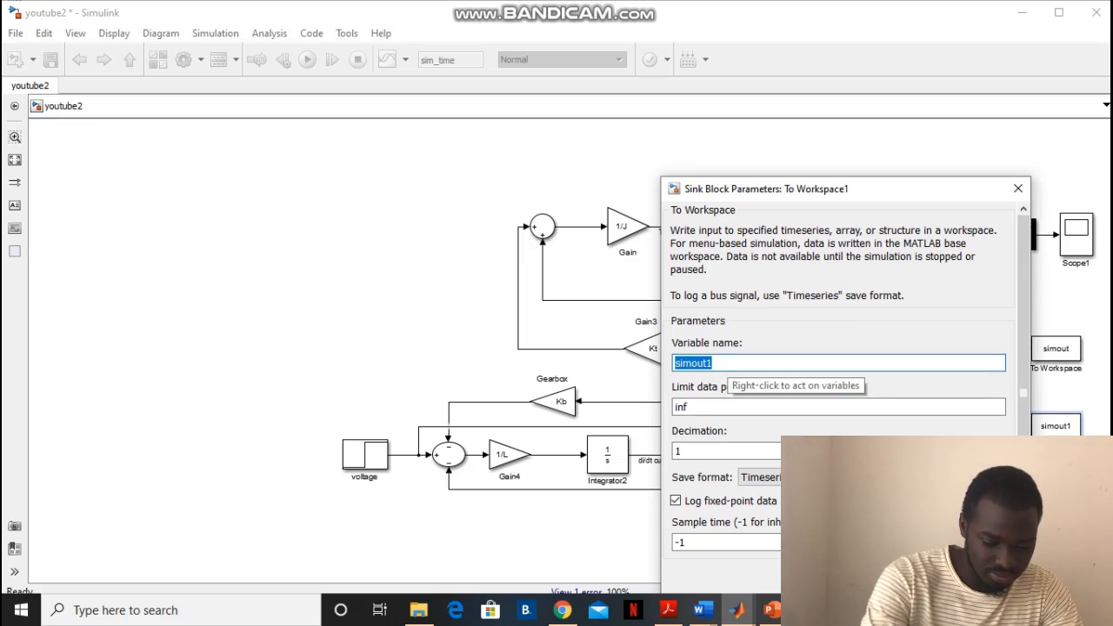
type("IN")
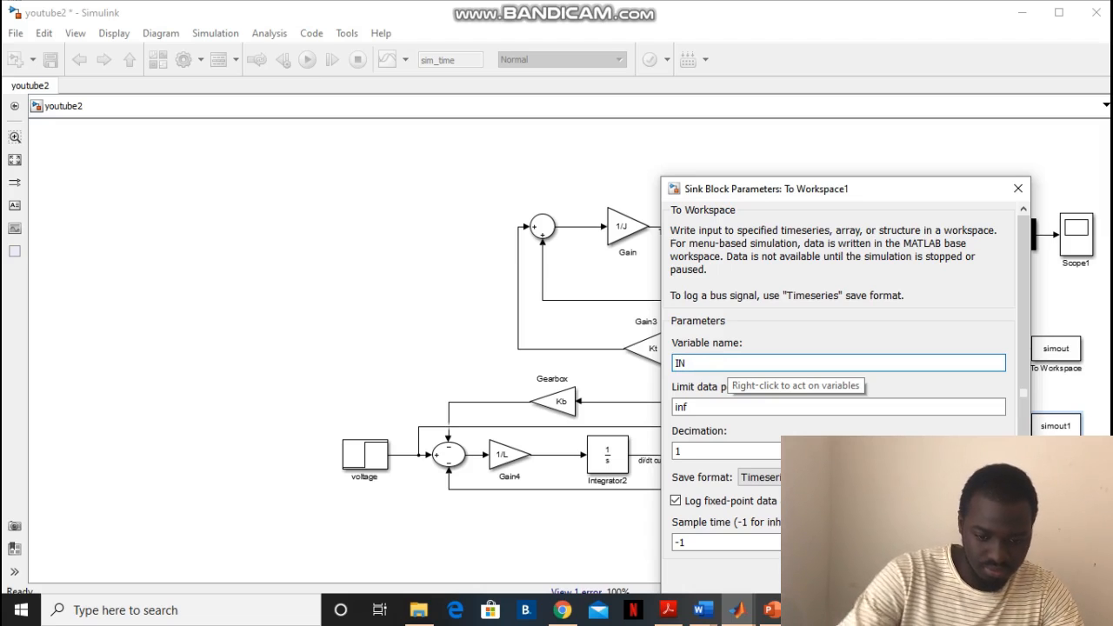
key("Return")
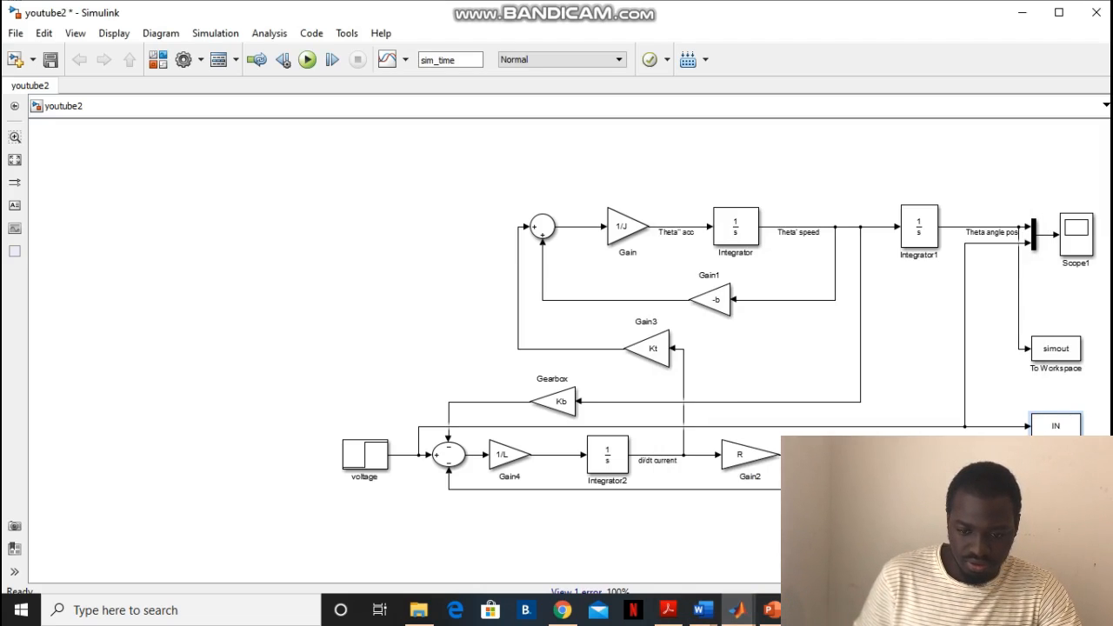
Set the variable name of the To Workspace block on the Theta angle pos signal to OUT
double_click(1055, 349)
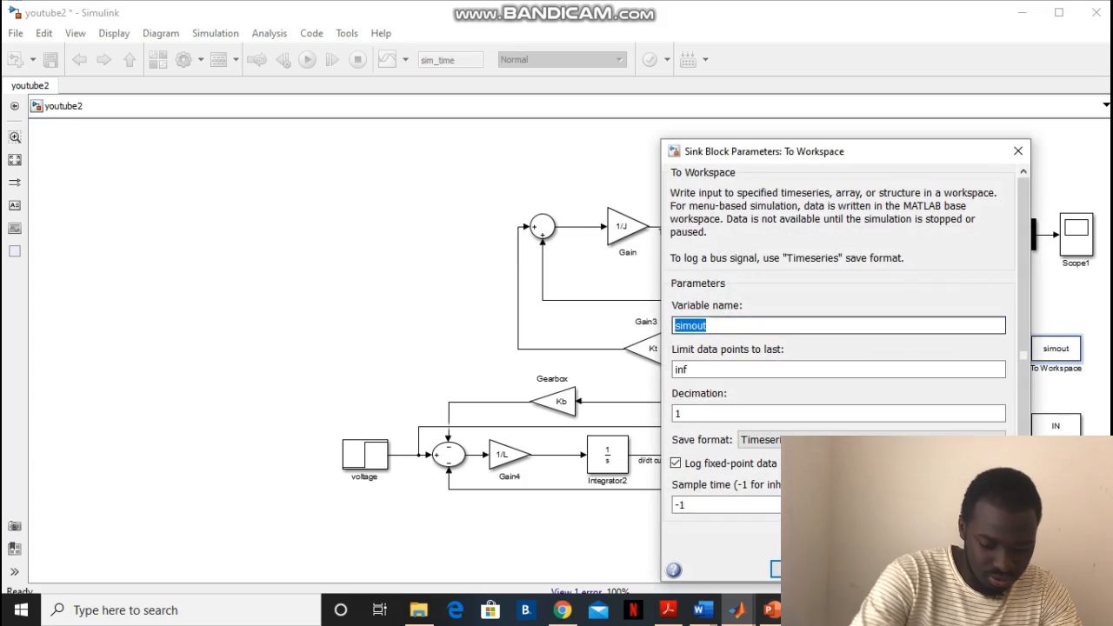
type("o")
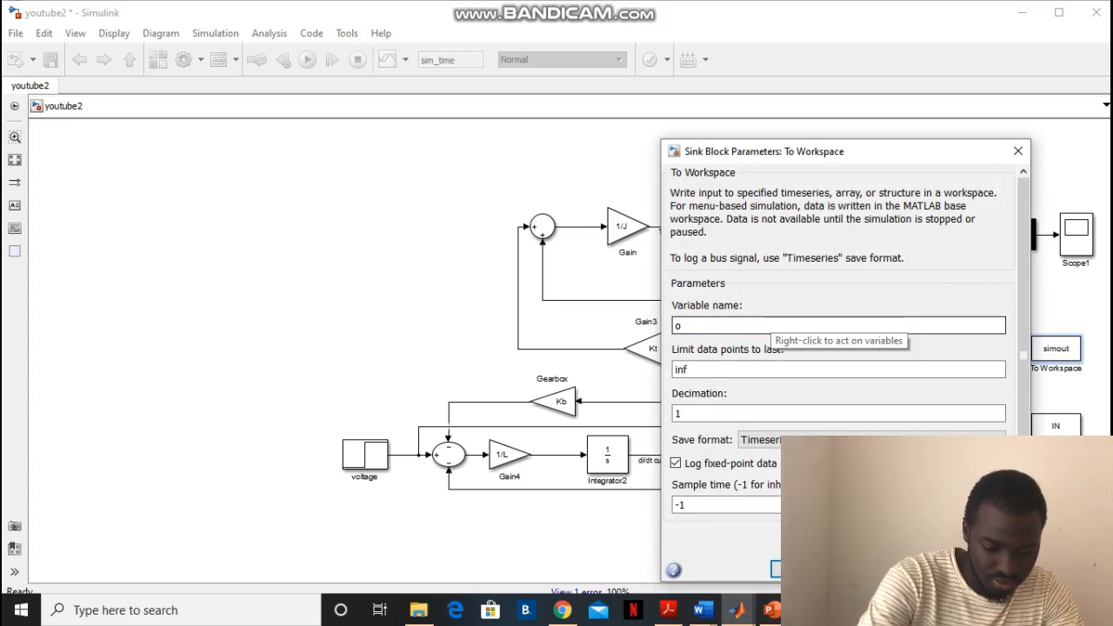
key("BackSpace")
type("OUT")
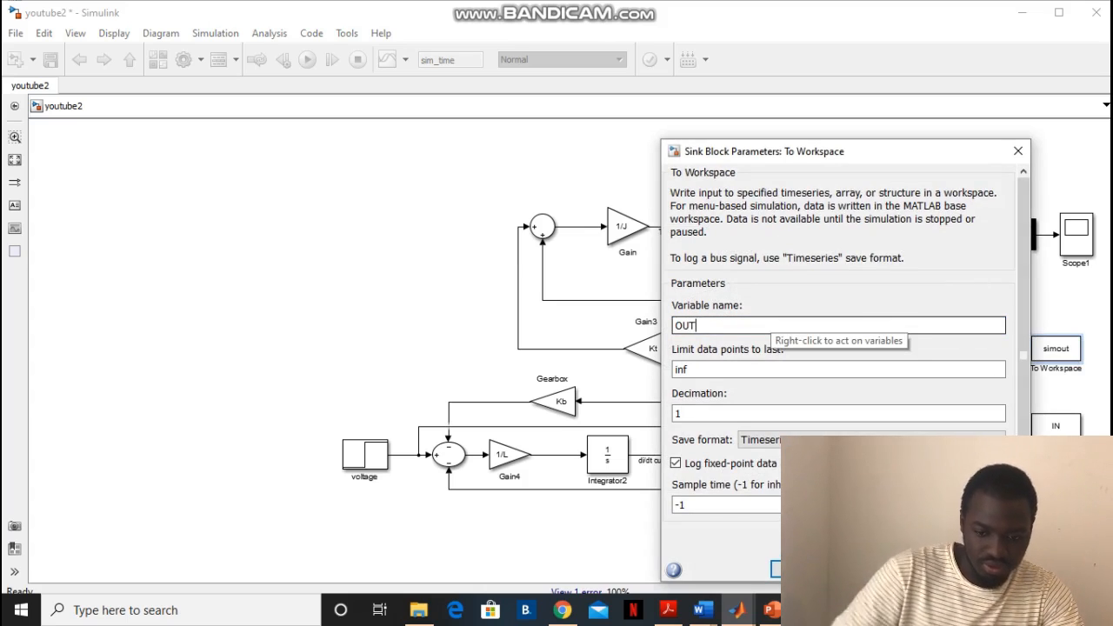
key("Return")
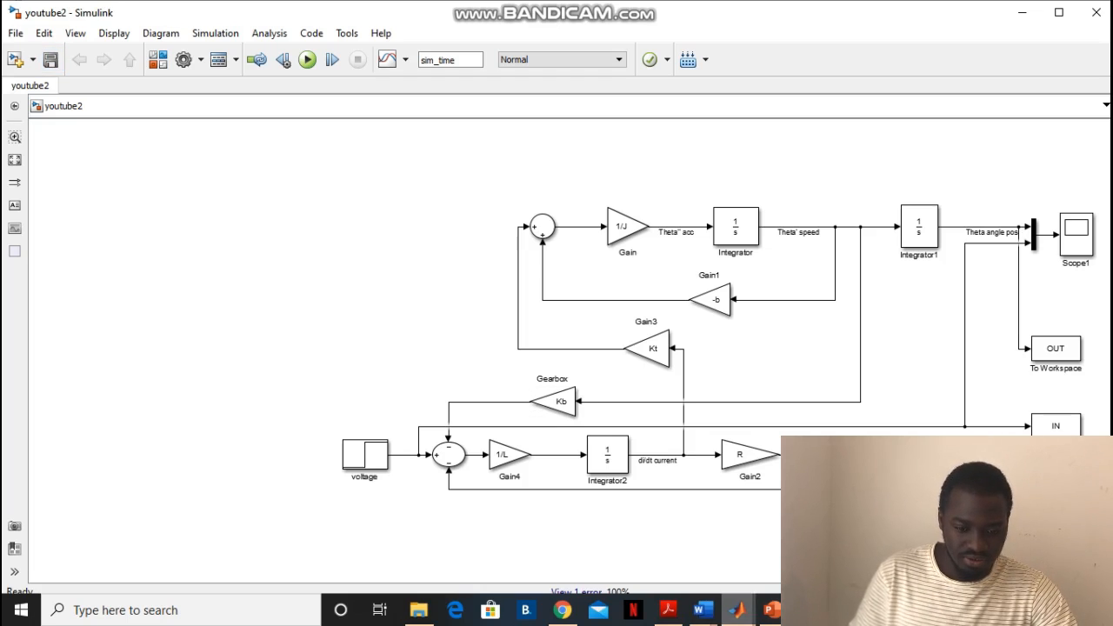
Switch to the MATLAB editor and add the line figure; below the sim('youtube2') call in youtube2_m_file.m
left_click(738, 609)
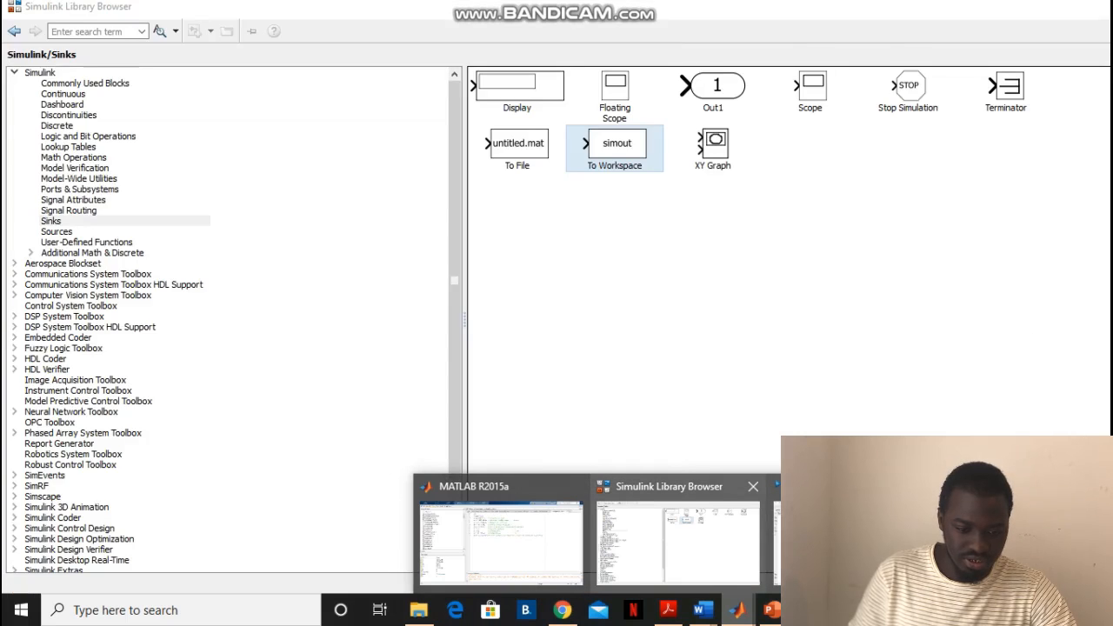
left_click(500, 535)
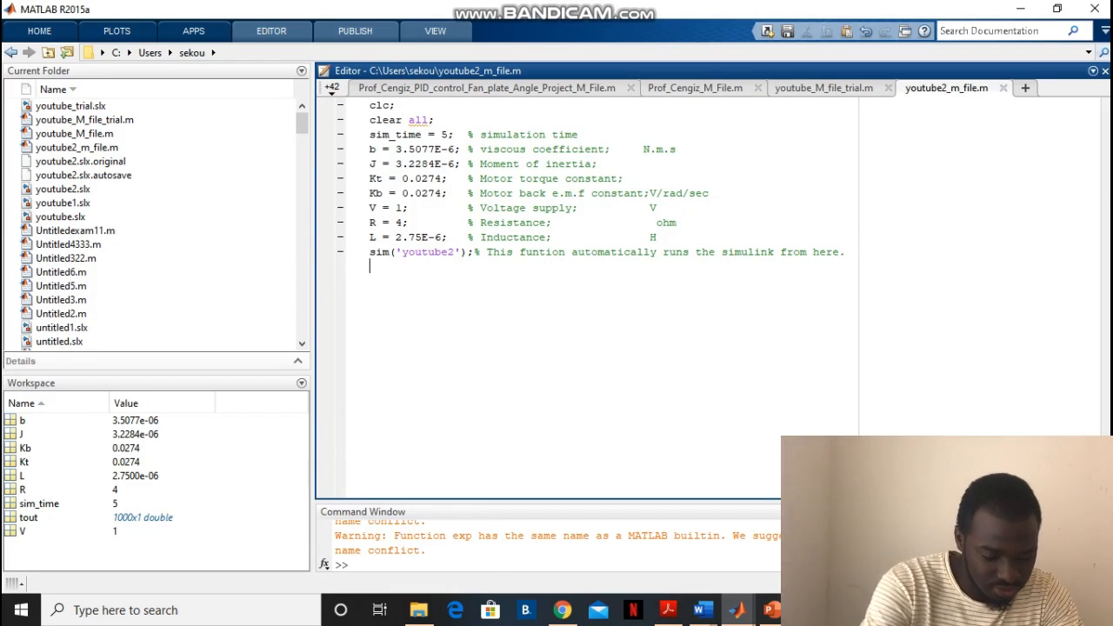
type("F")
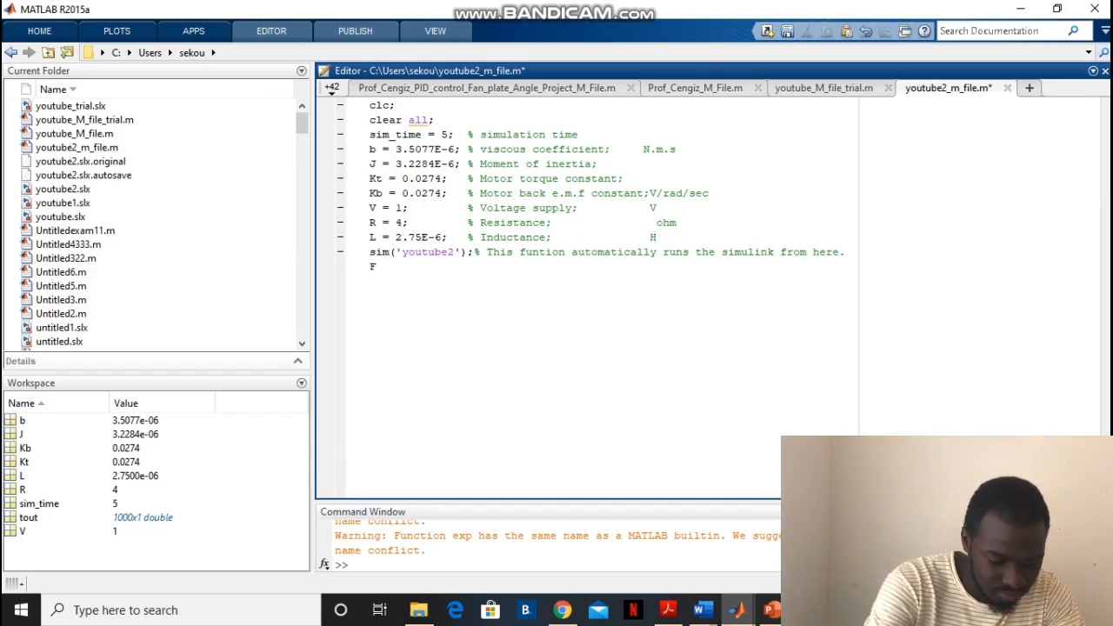
key("BackSpace")
type("fi")
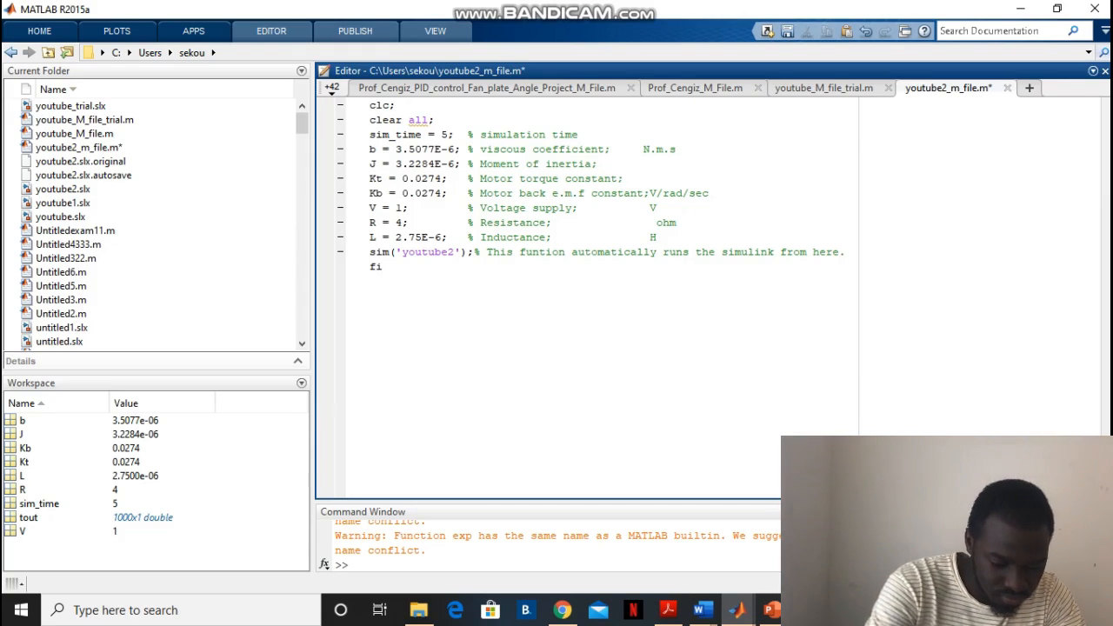
type("gure")
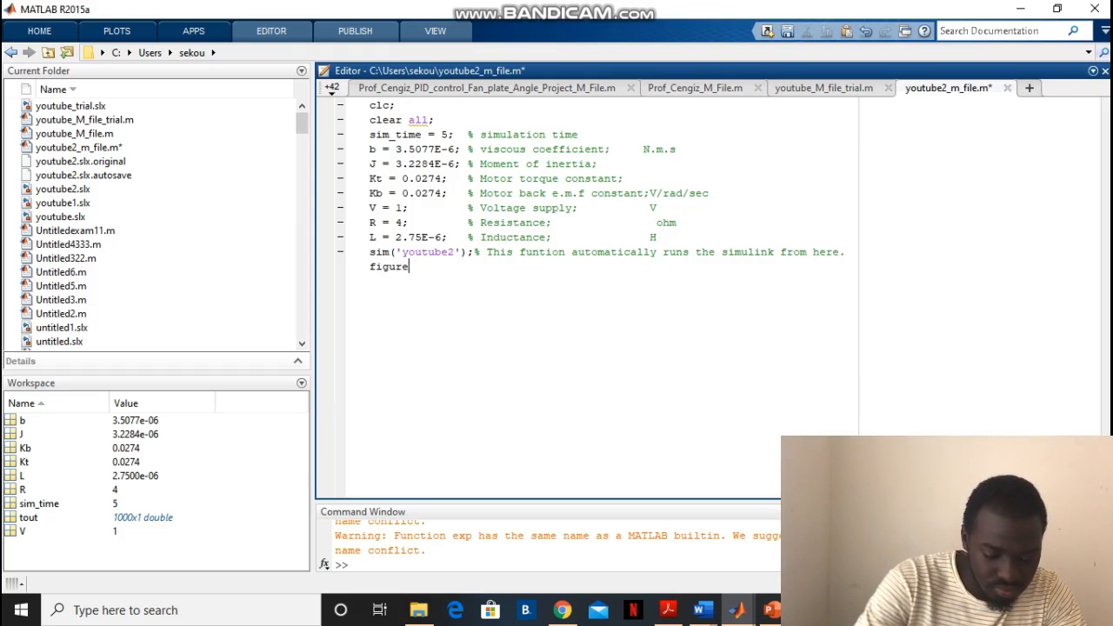
type("; ")
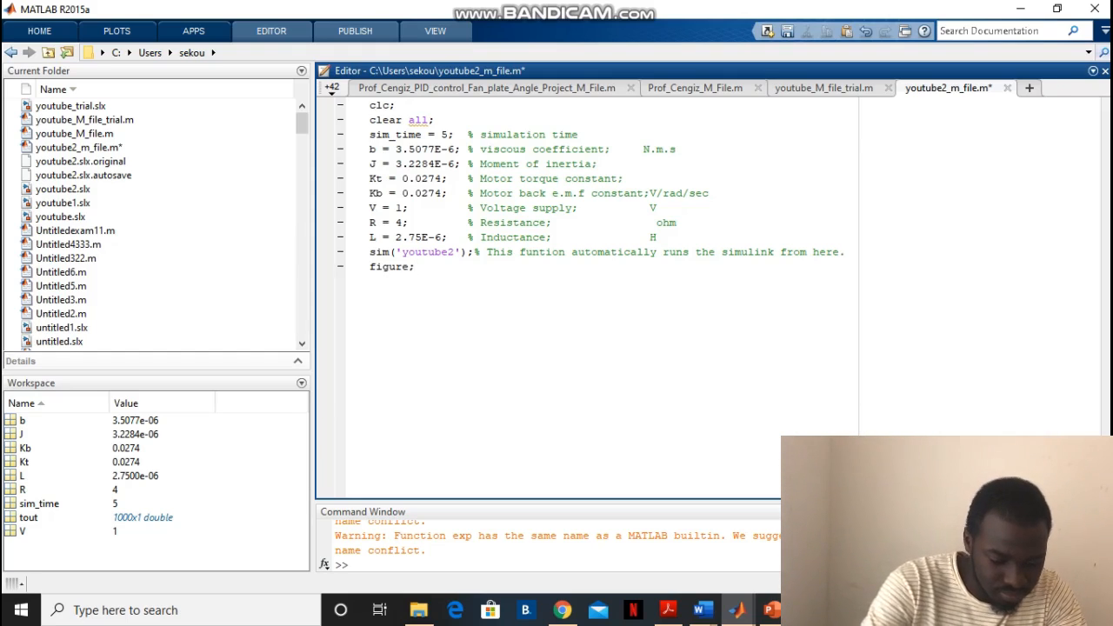
type("plot")
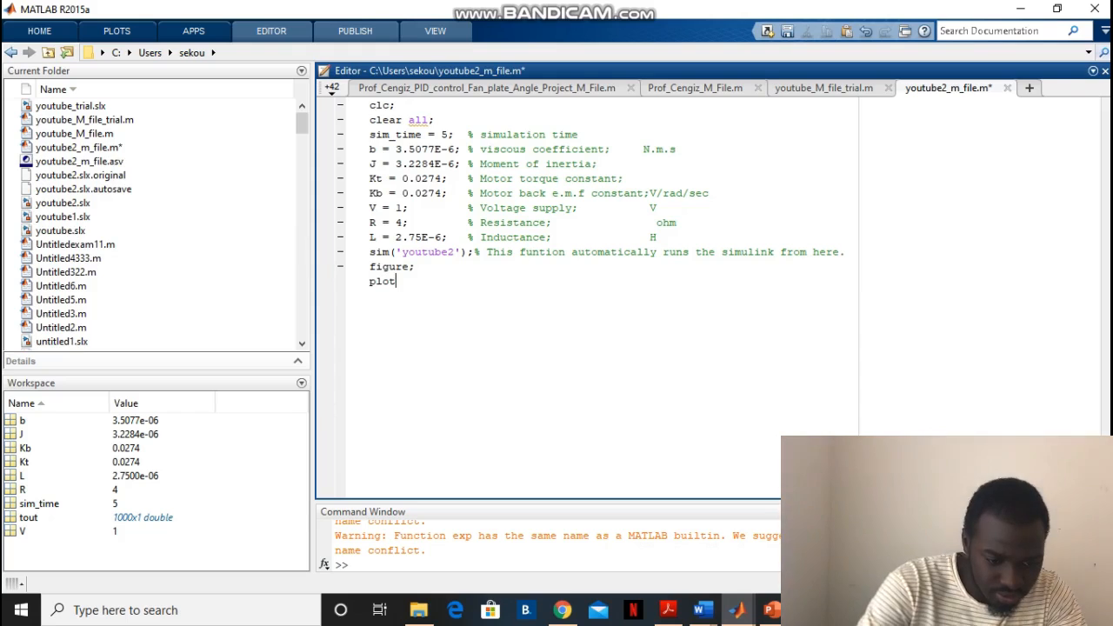
Add the line plot(IN.time, IN.data); below the figure command in the script
type("(")
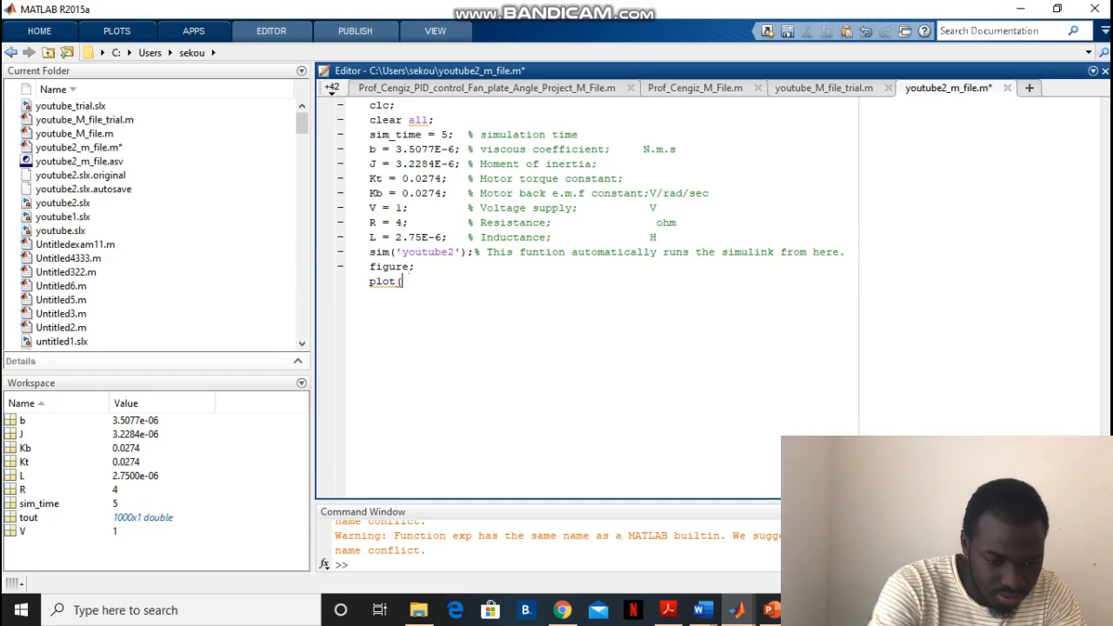
type(")")
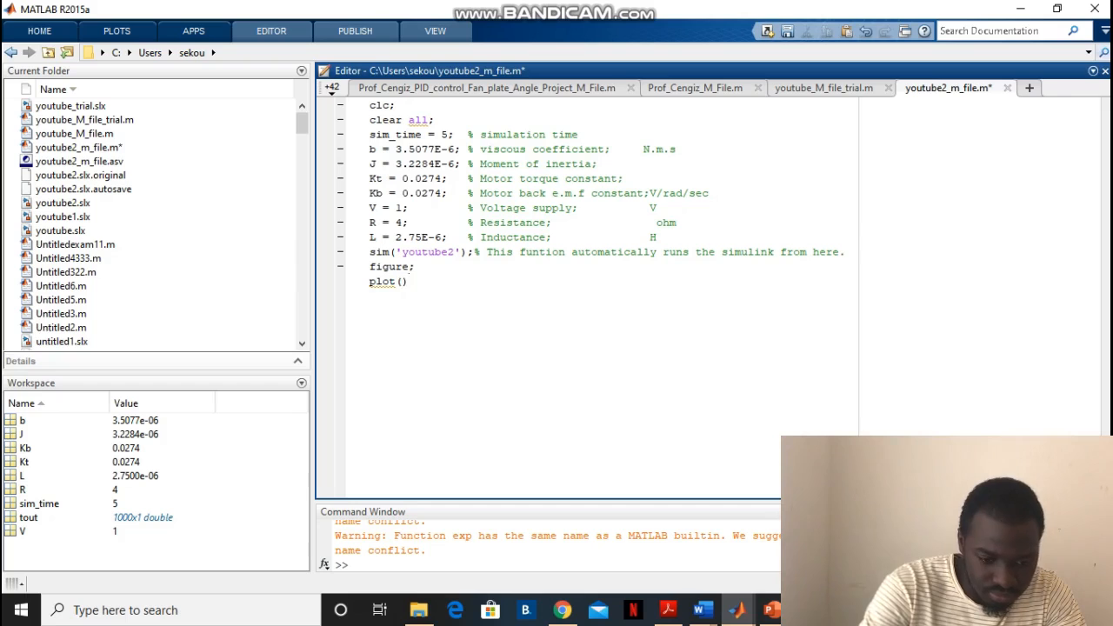
type("IN")
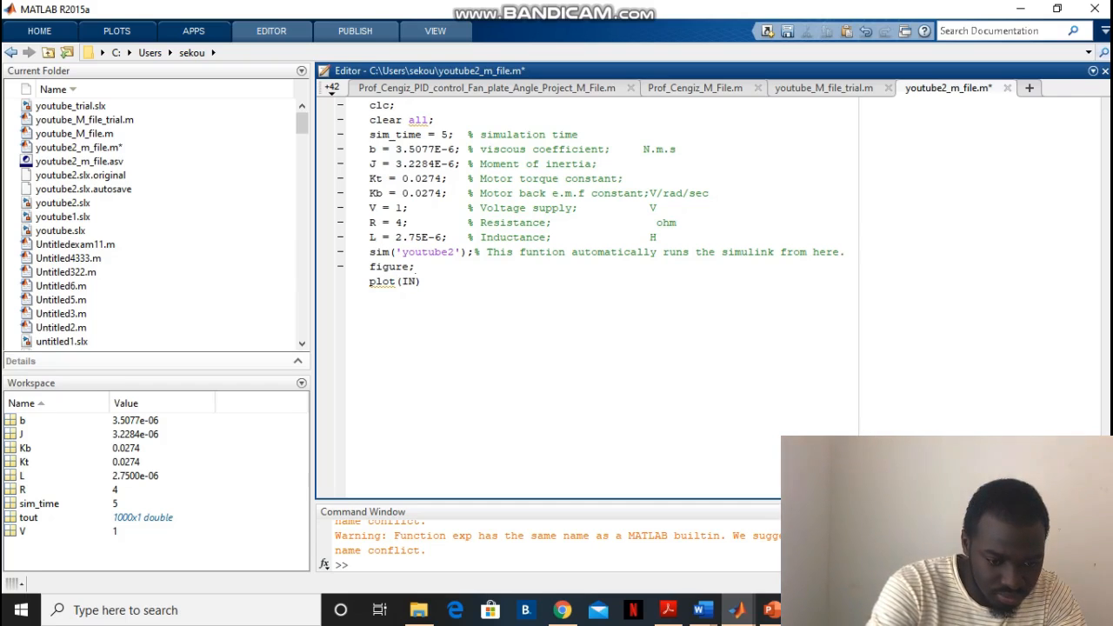
type(".")
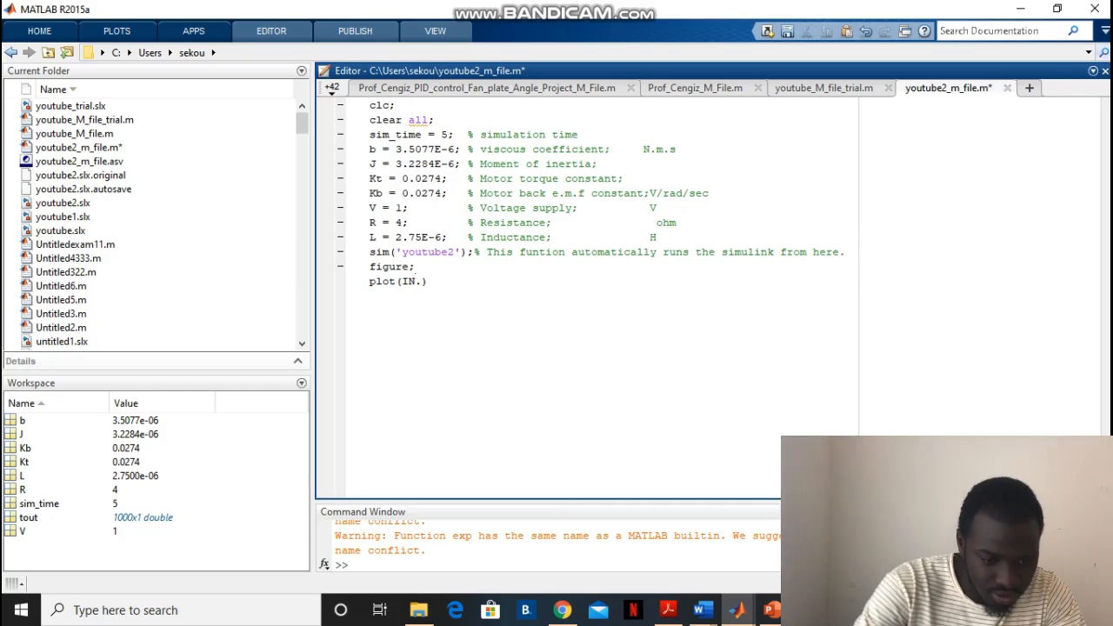
type("time")
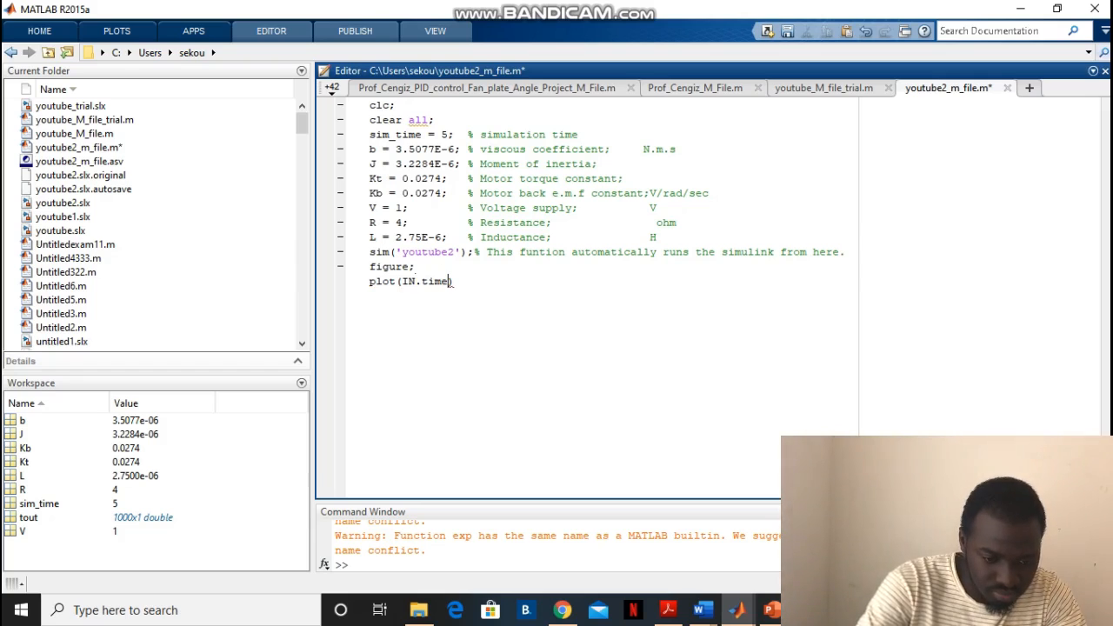
type(", ")
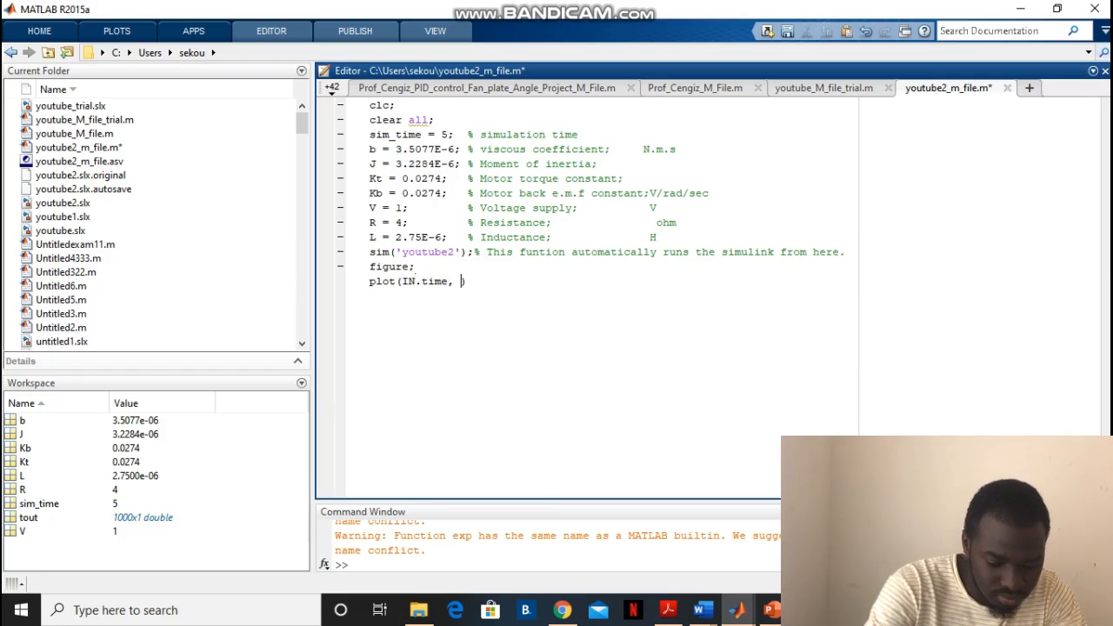
type("IN")
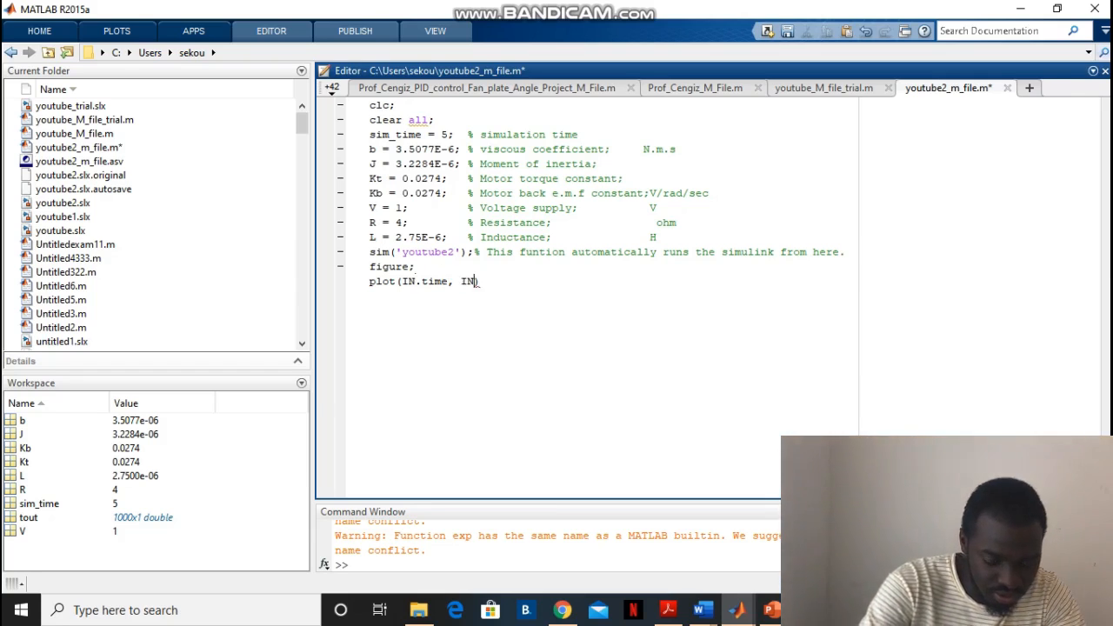
type(".")
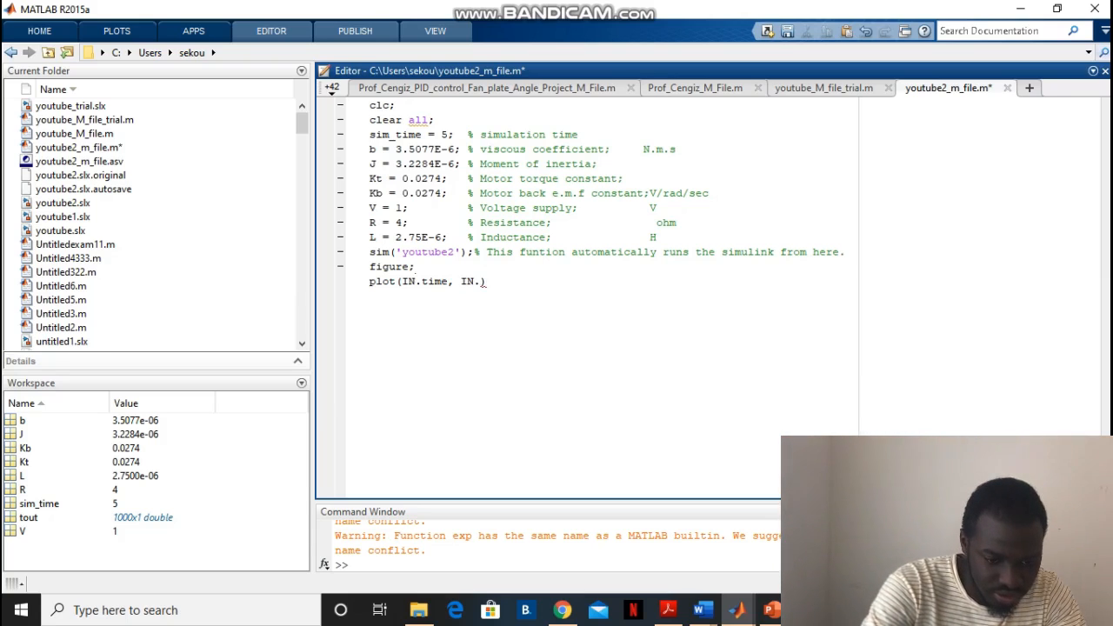
type("data")
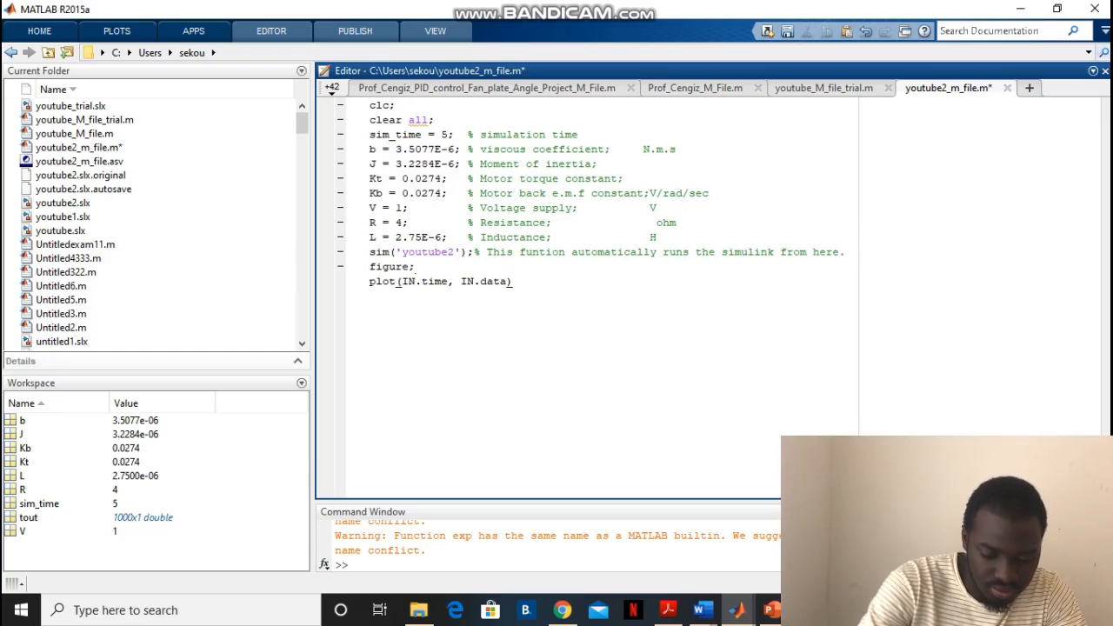
key("End")
type(";")
key("Return")
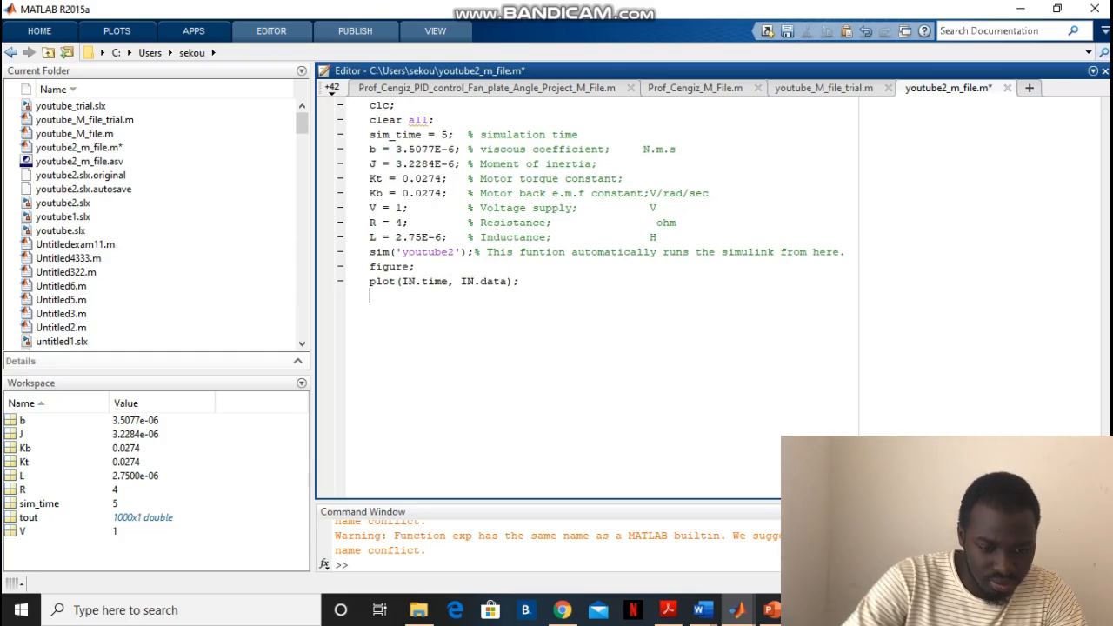
Add the line holl all; below the IN plot command
type("holl")
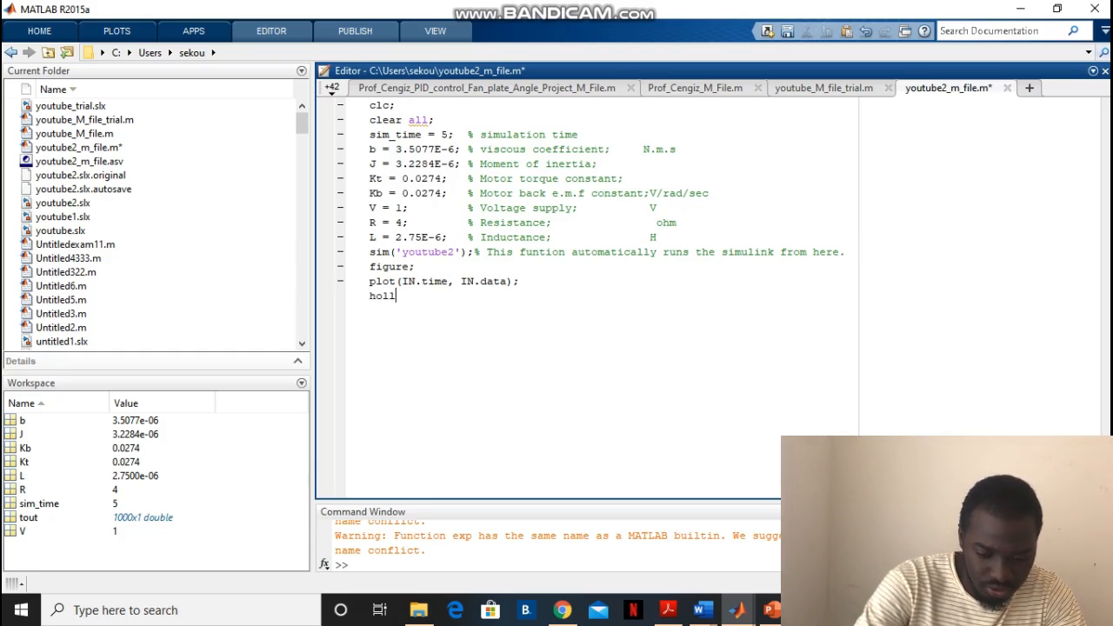
type(" a")
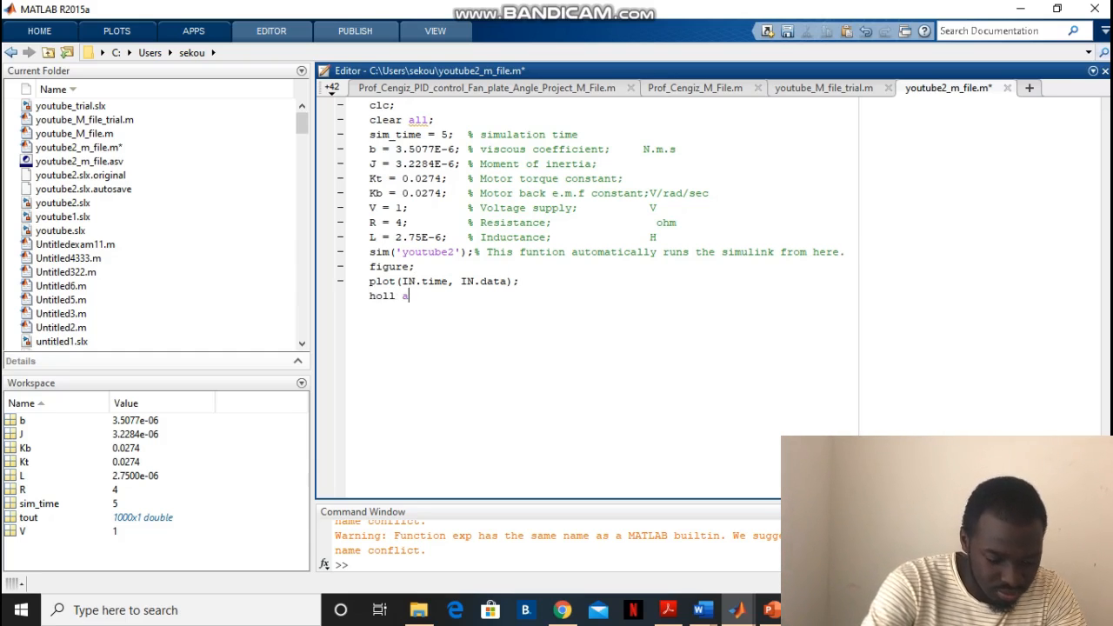
type("ll; ")
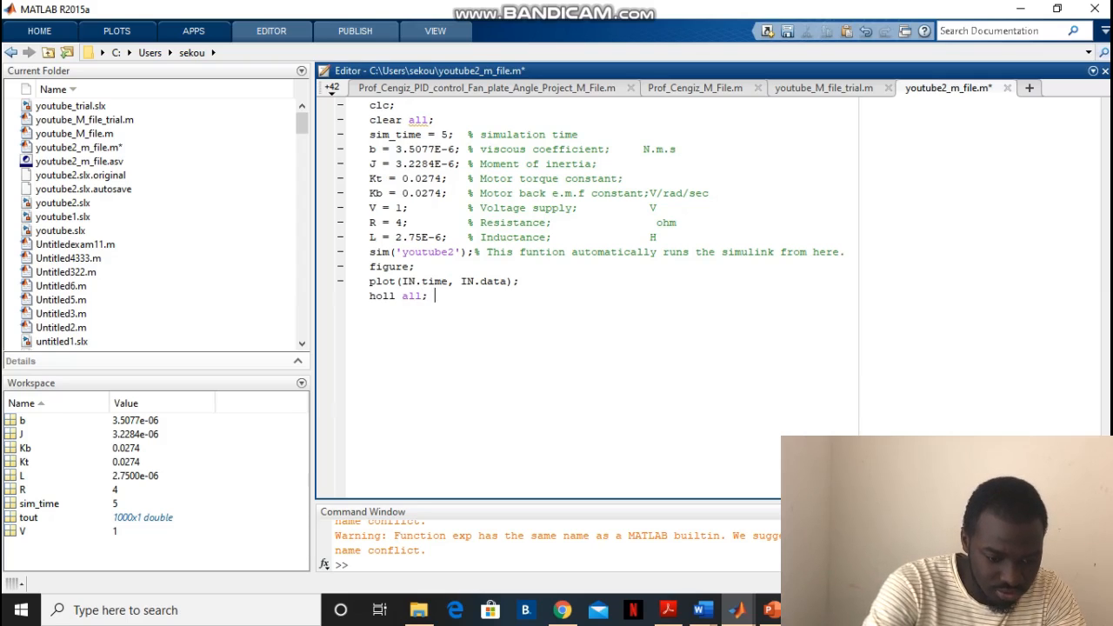
type("plot")
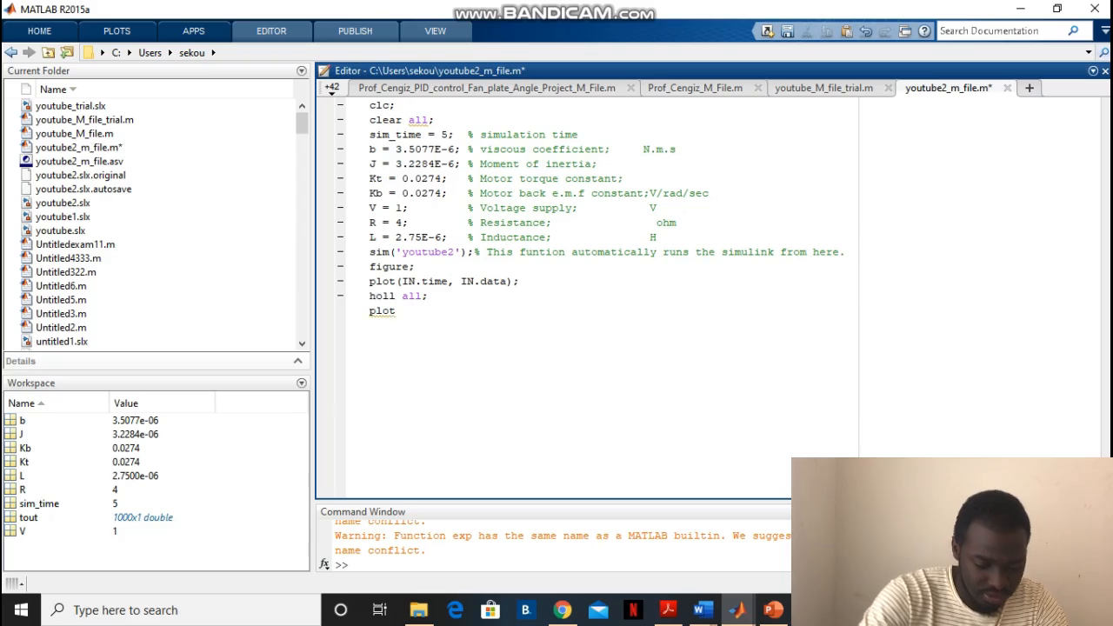
type("();")
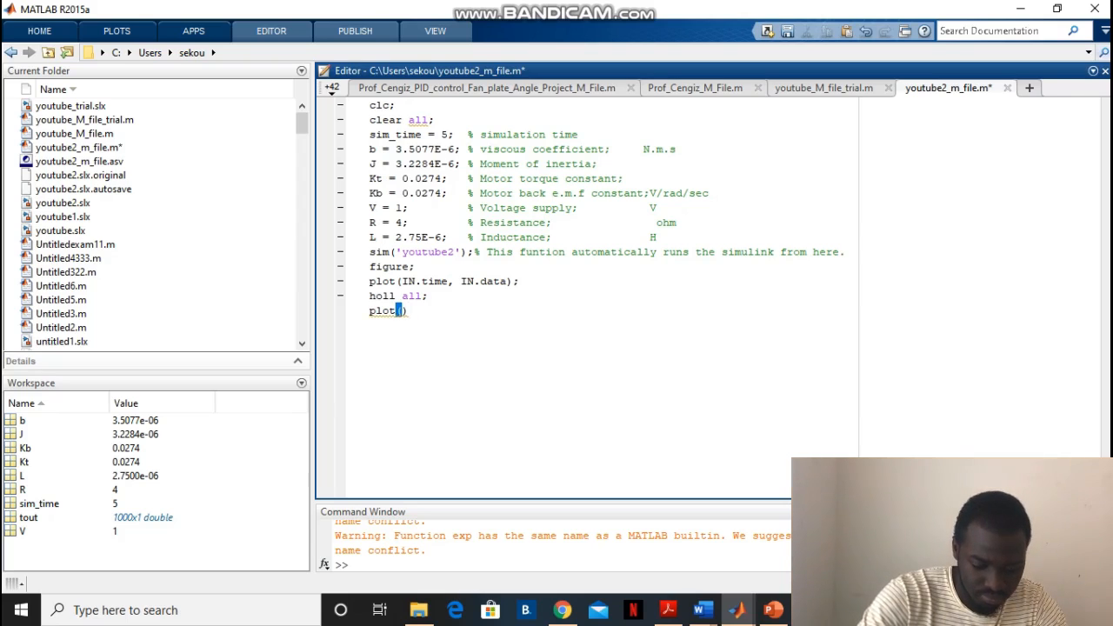
Add the line plot(OUT.time, OUT.data); at the end of the script
key("Left")
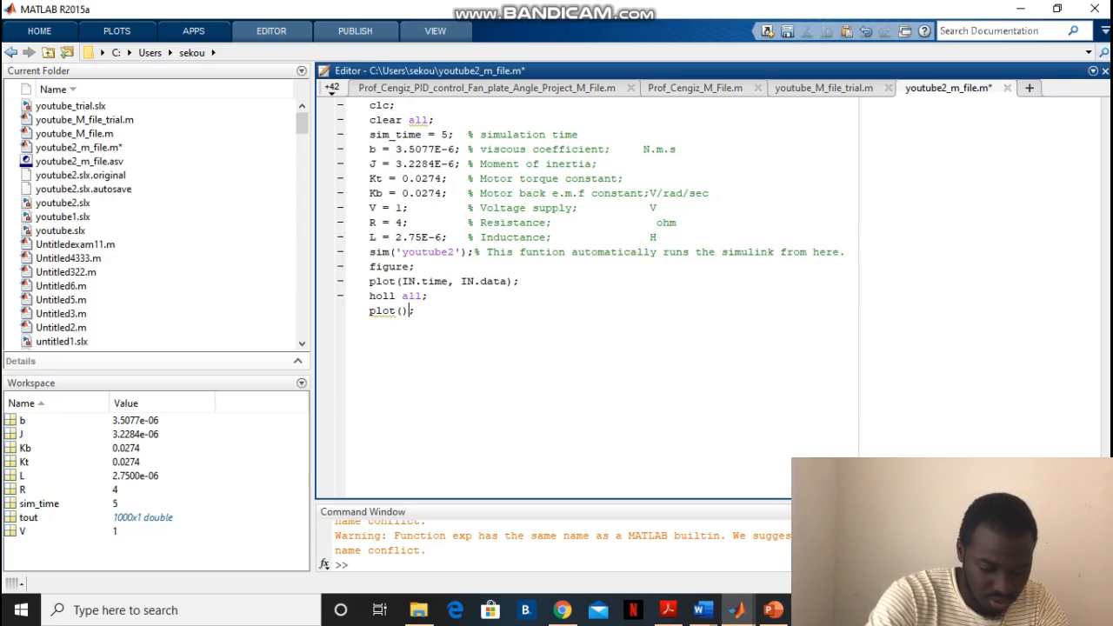
type("OUT")
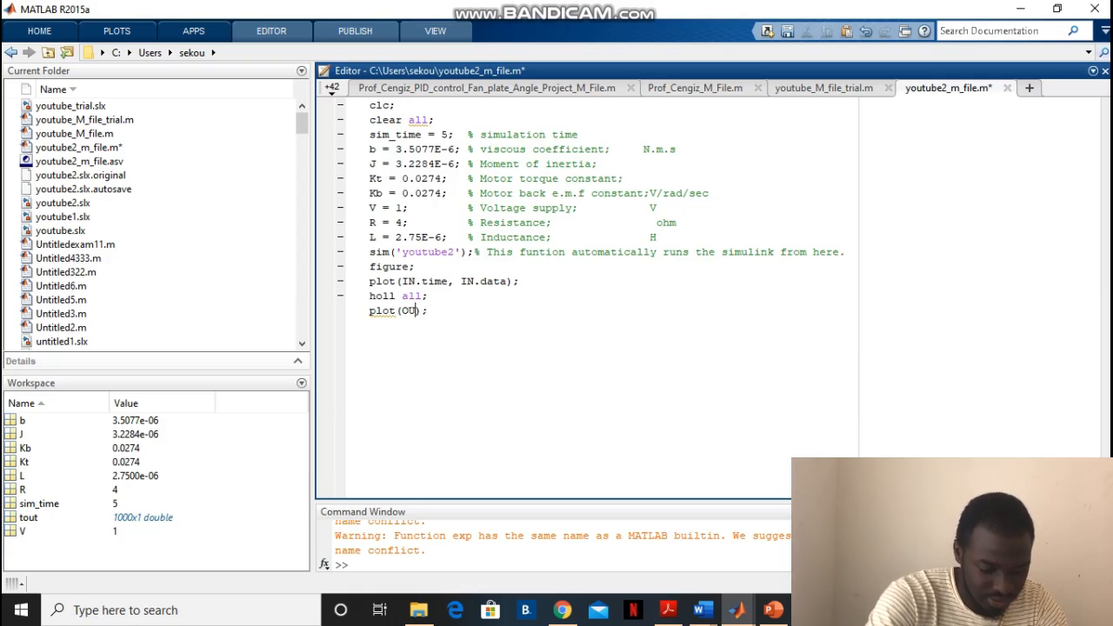
type(".")
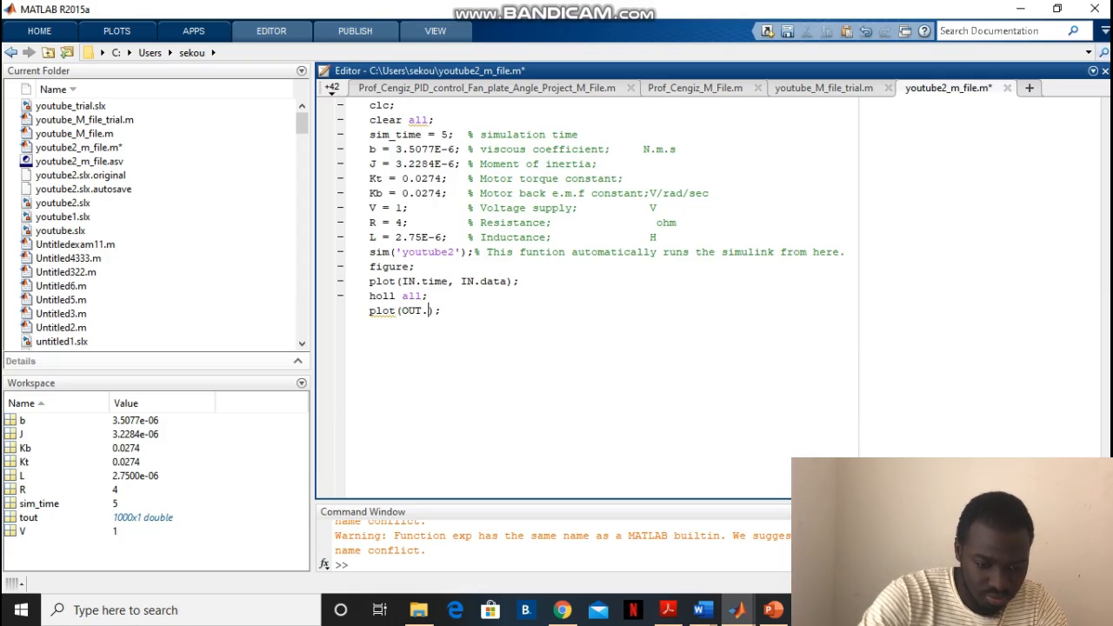
type("time")
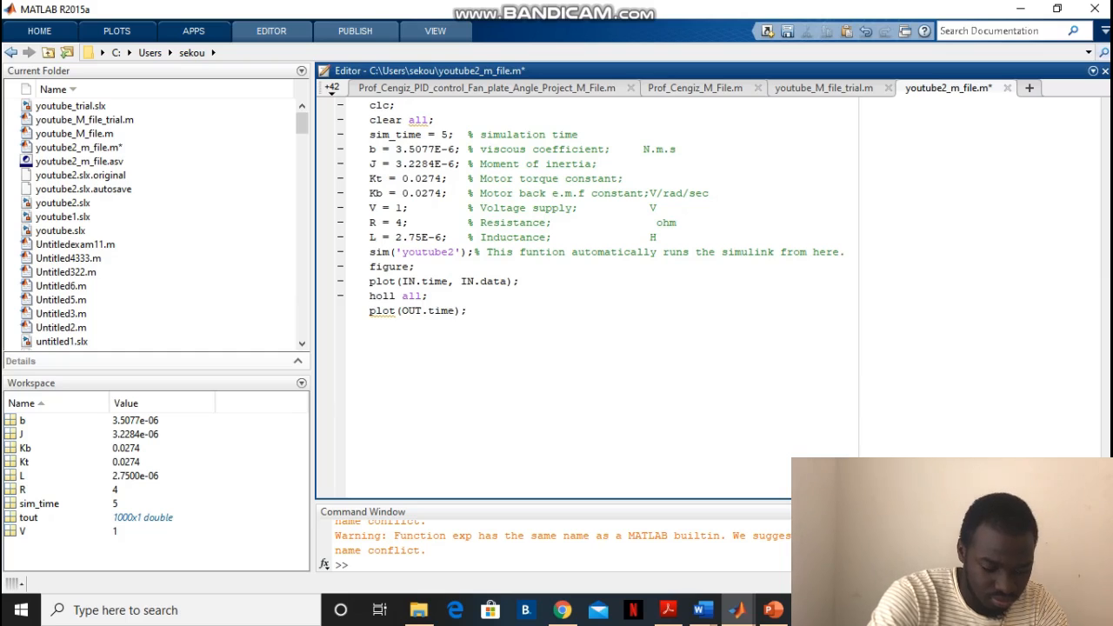
type(", OU")
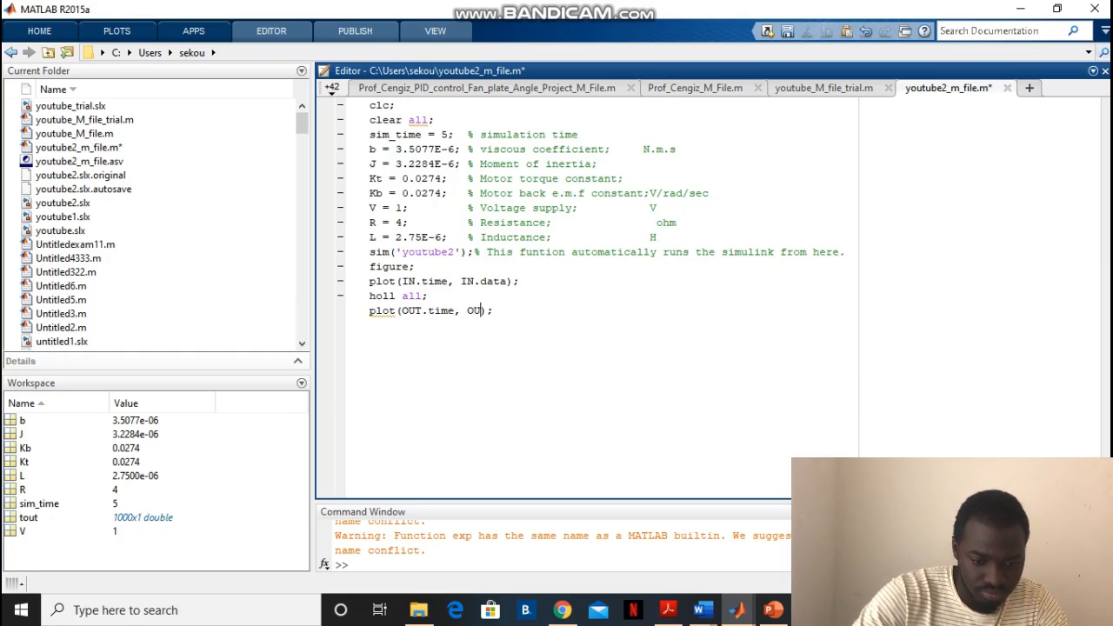
type("T.")
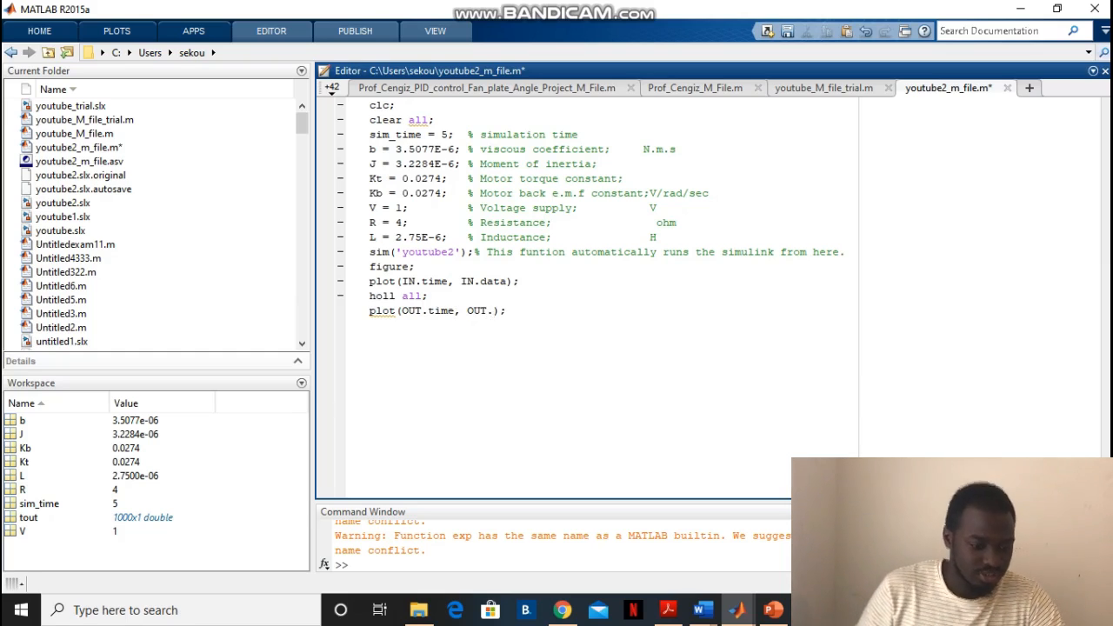
type("DAT")
key("BackSpace")
key("BackSpace")
key("BackSpace")
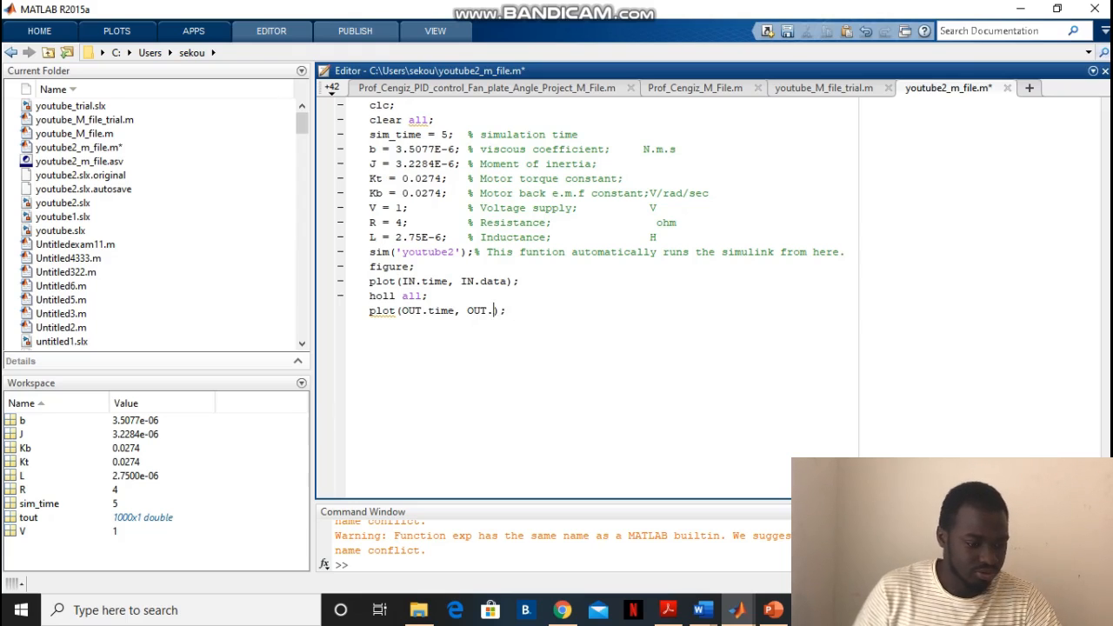
type("data")
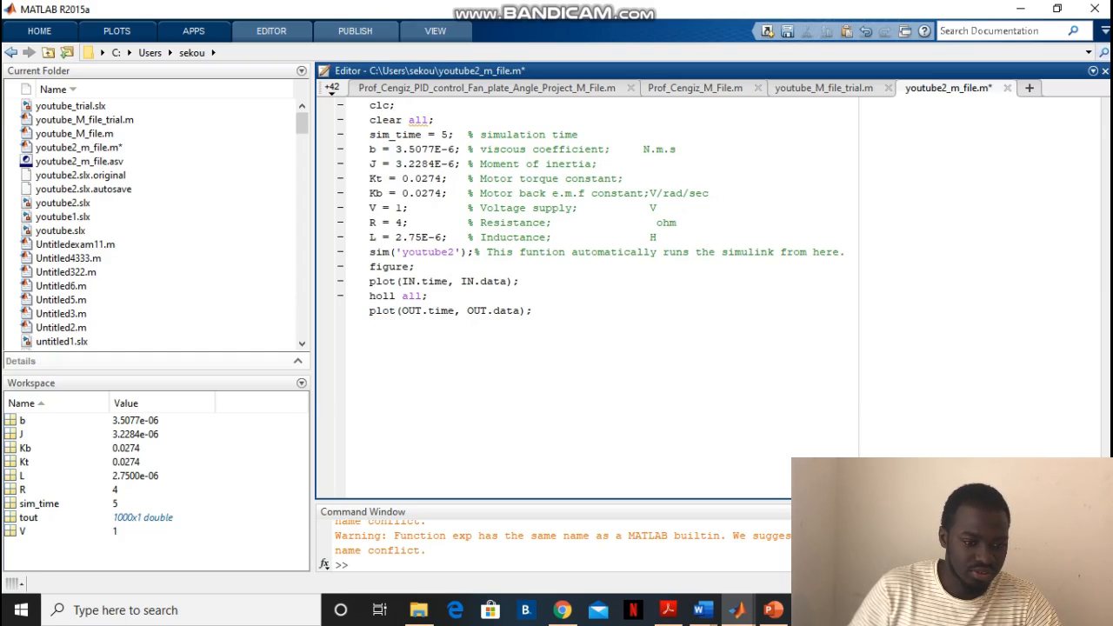
Save and run the youtube2_m_file script, and bring up Scope1 and the youtube2 model while it simulates
left_click(271, 31)
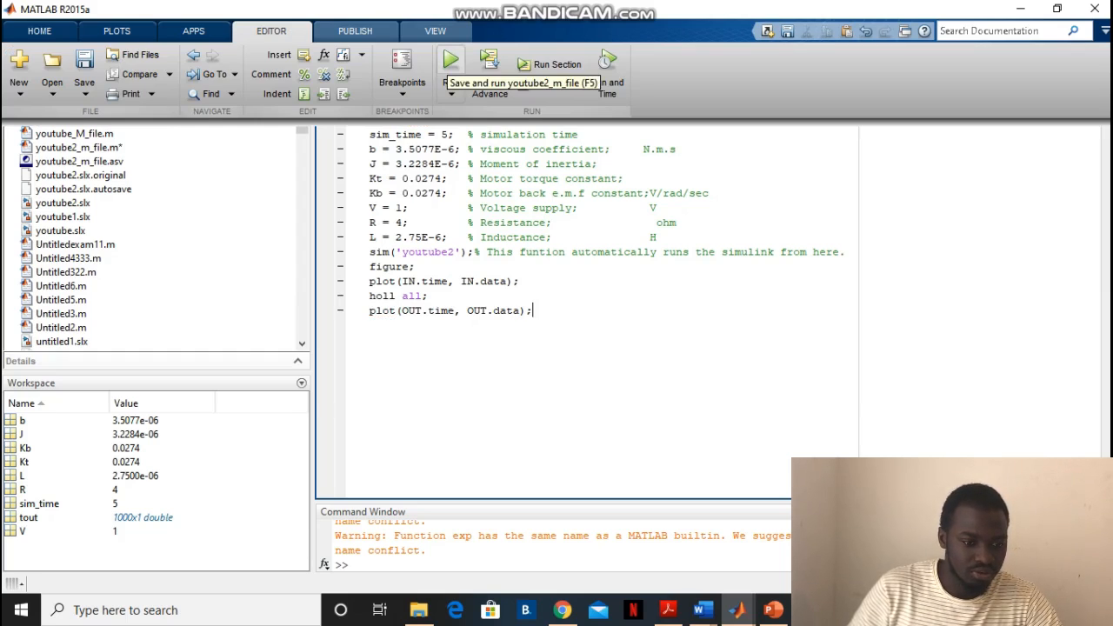
left_click(450, 68)
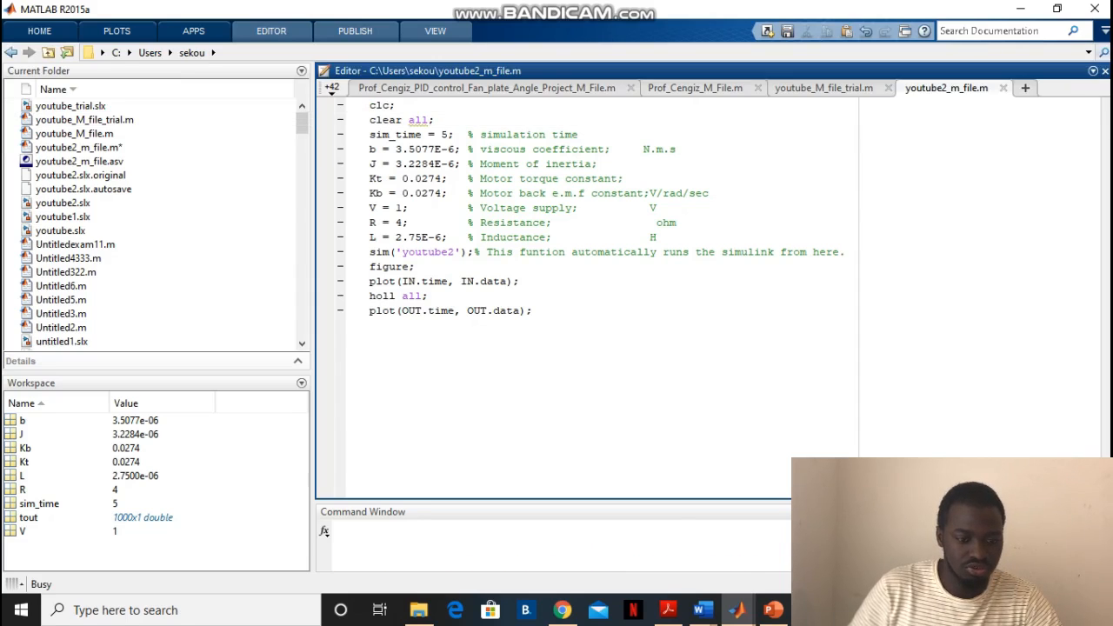
mouse_move(737, 609)
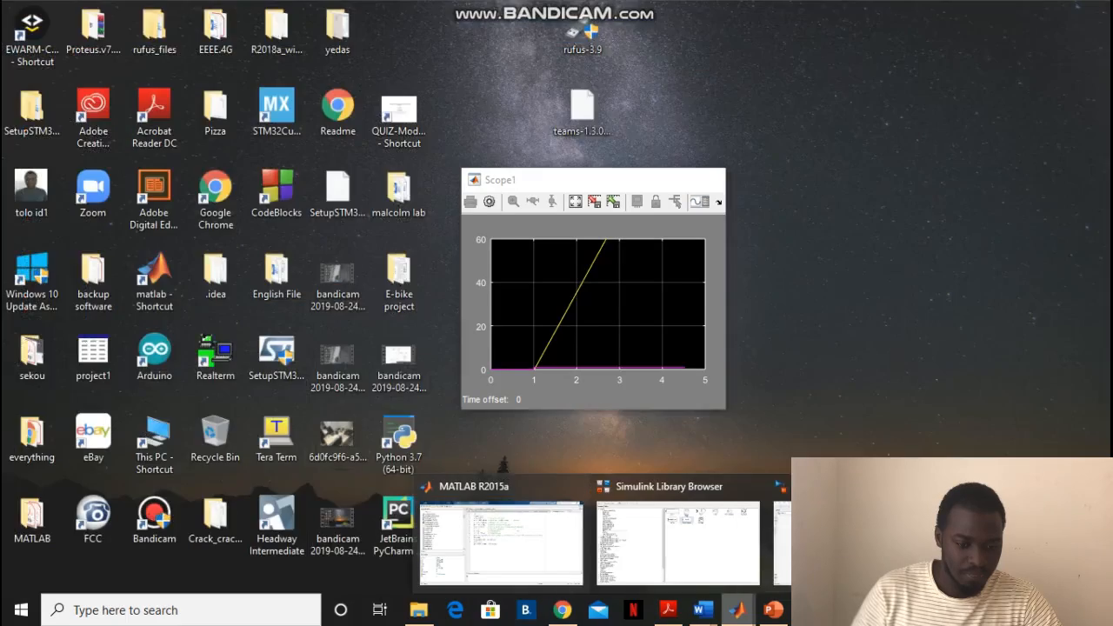
left_click(1002, 543)
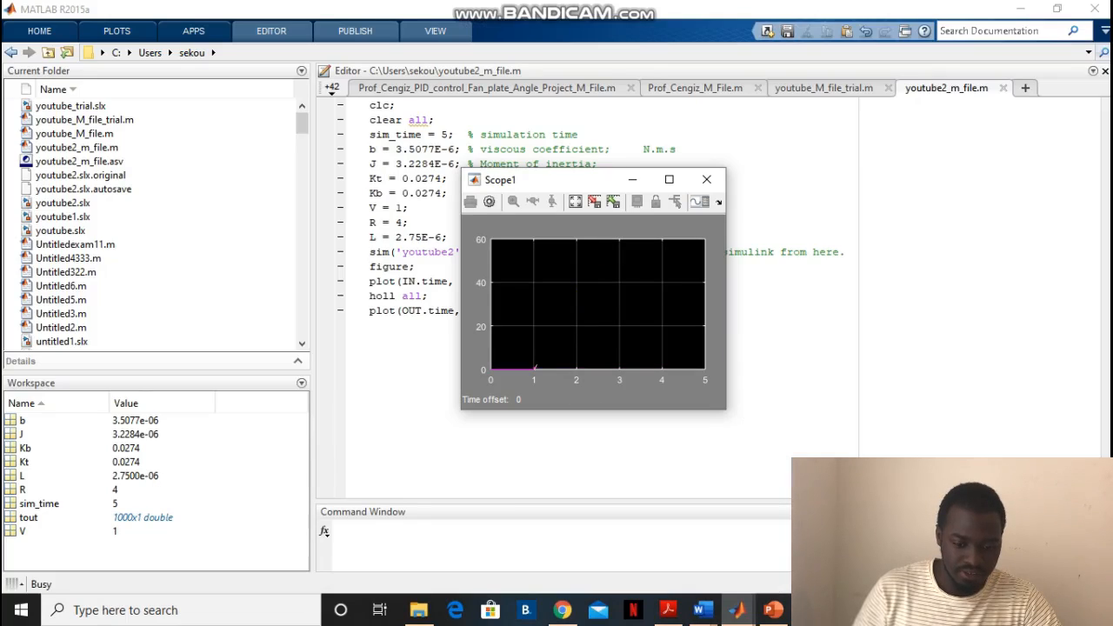
left_click(737, 609)
left_click(857, 544)
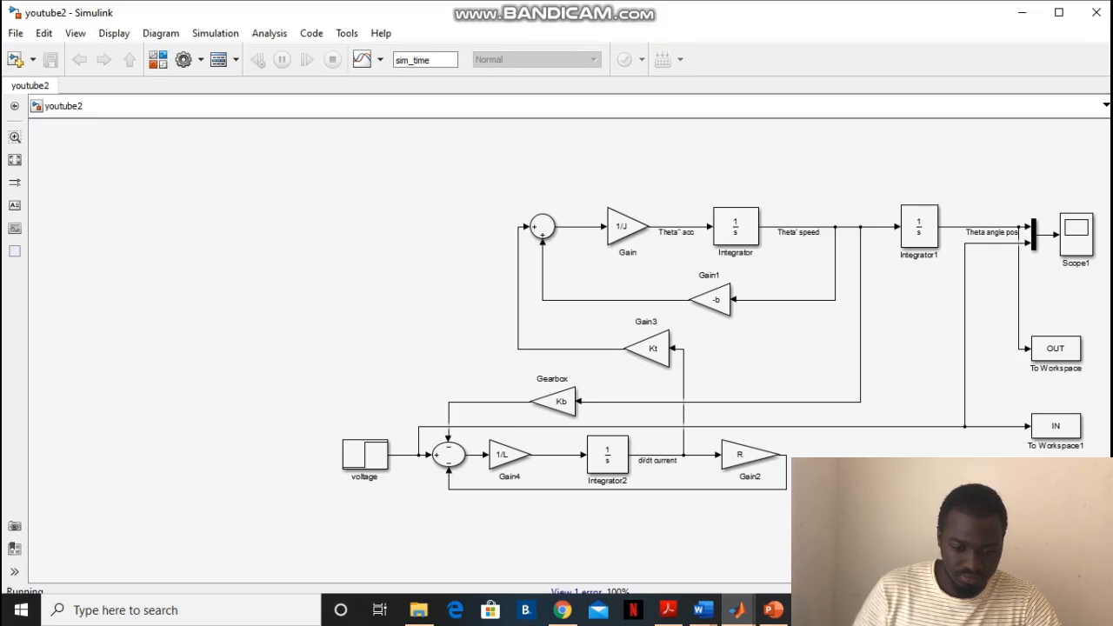
Check the simulation traces in Scope1, minimise the scope, and return to the youtube2_m_file script
double_click(1076, 233)
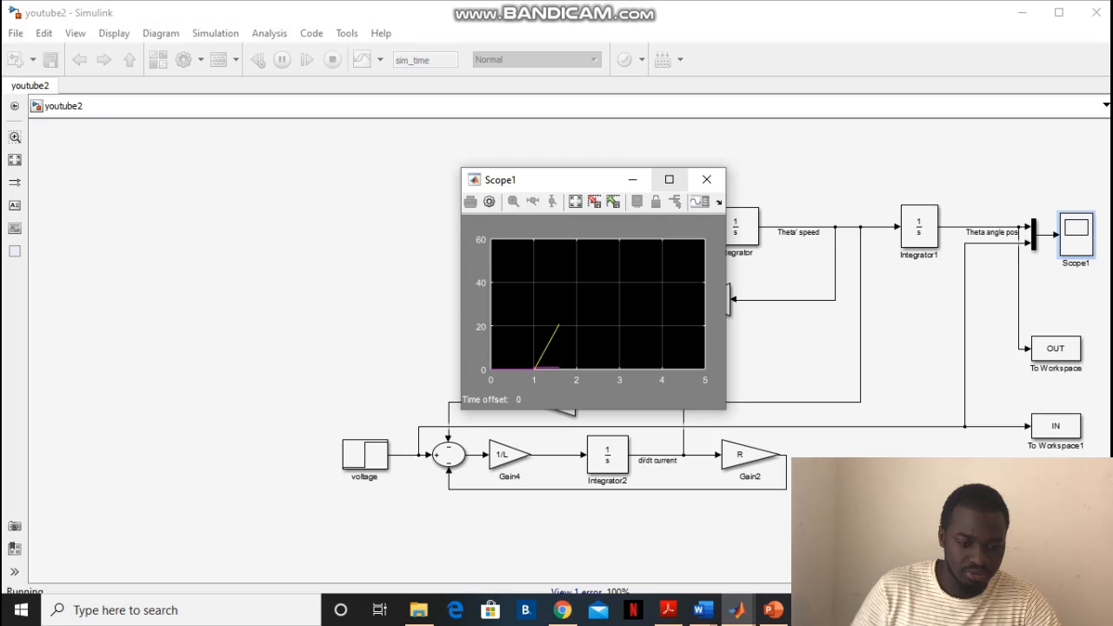
left_click(632, 179)
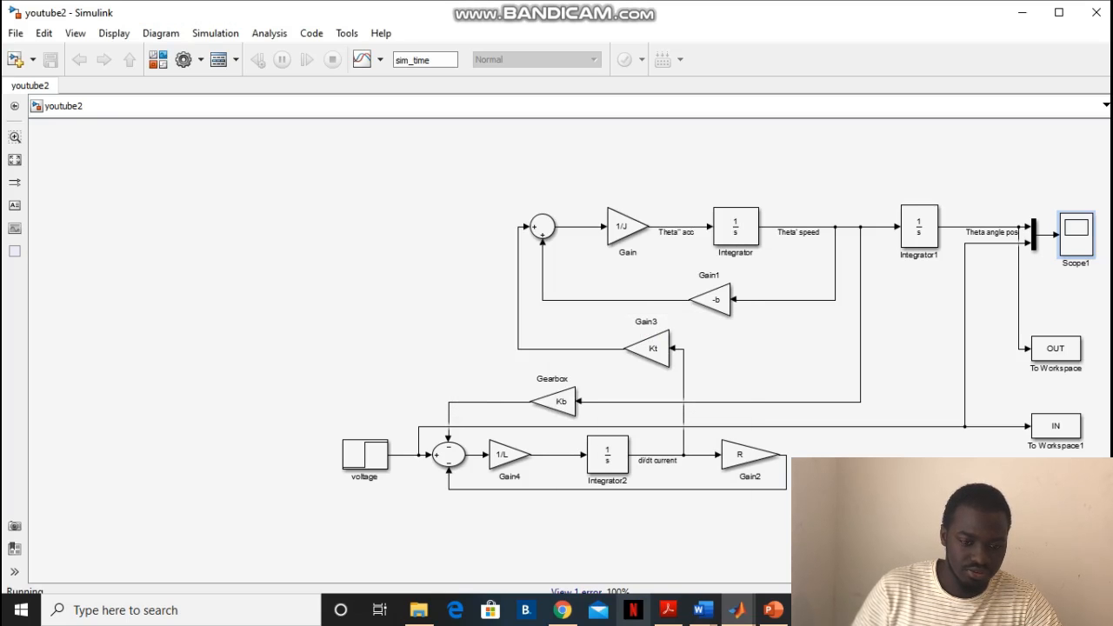
left_click(737, 610)
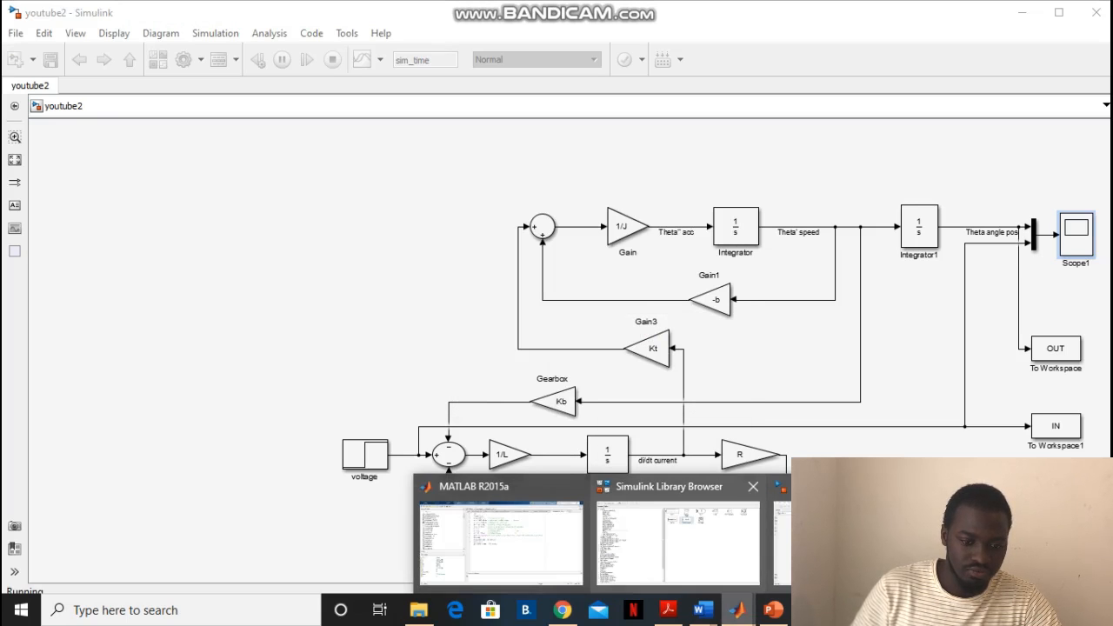
left_click(500, 532)
key("F5")
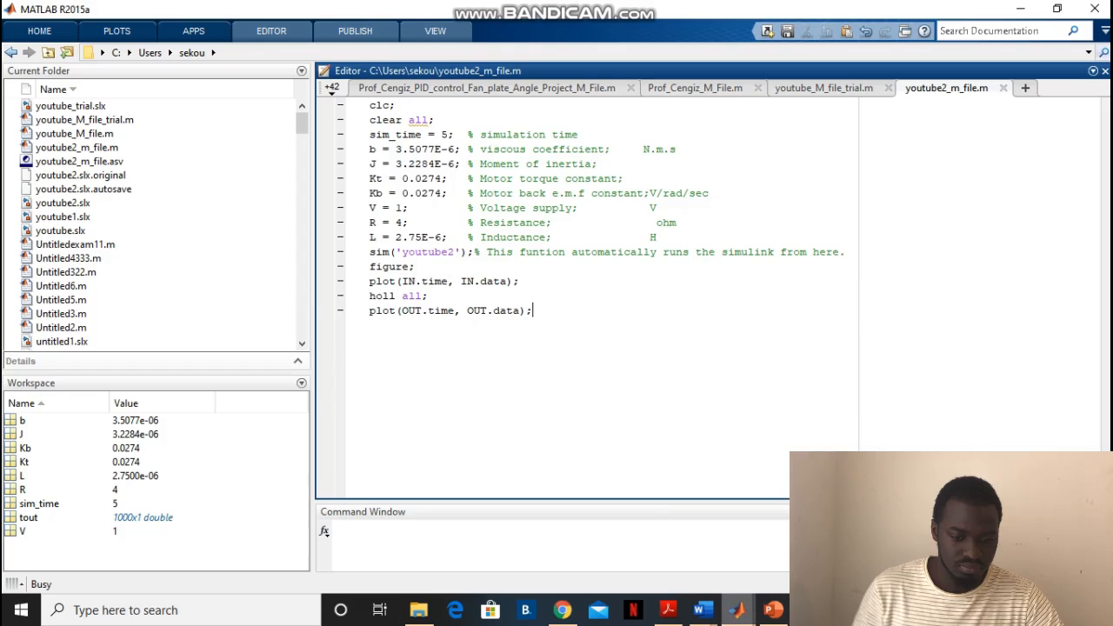
Bring up Scope1 over the youtube2 model and move its window clear of the Gain, Integrator and Gearbox blocks
left_click(737, 610)
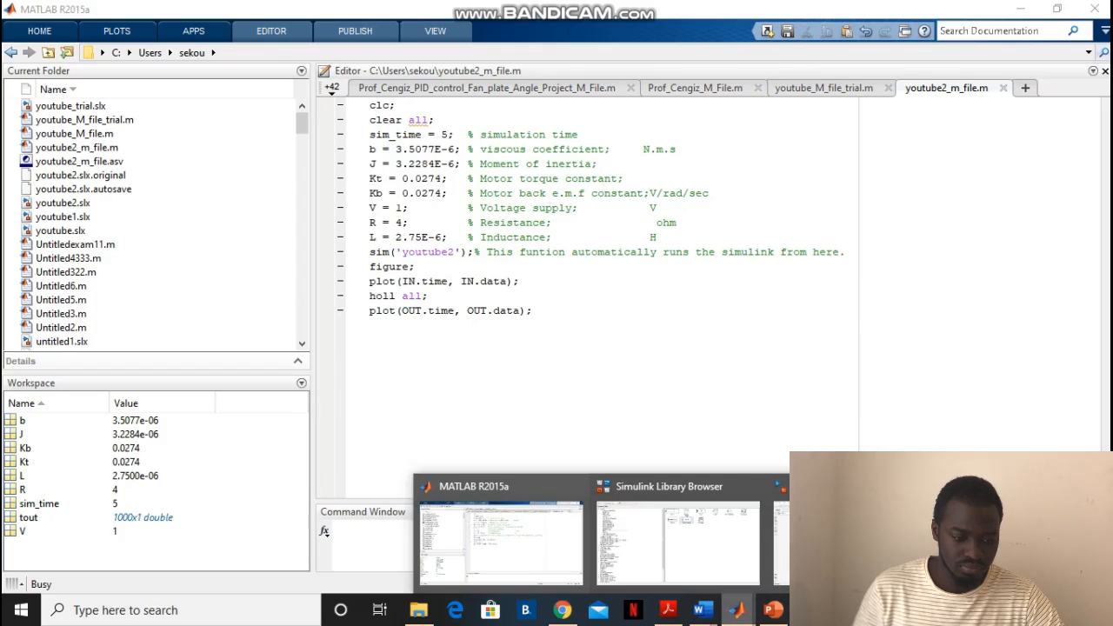
left_click(1000, 543)
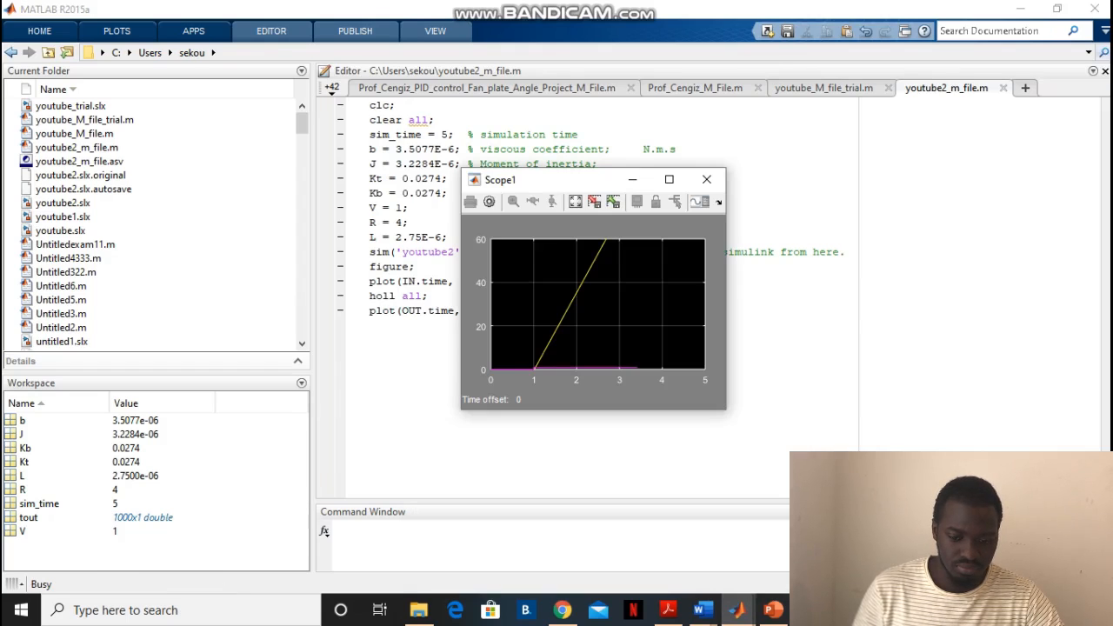
left_click(738, 610)
left_click(857, 541)
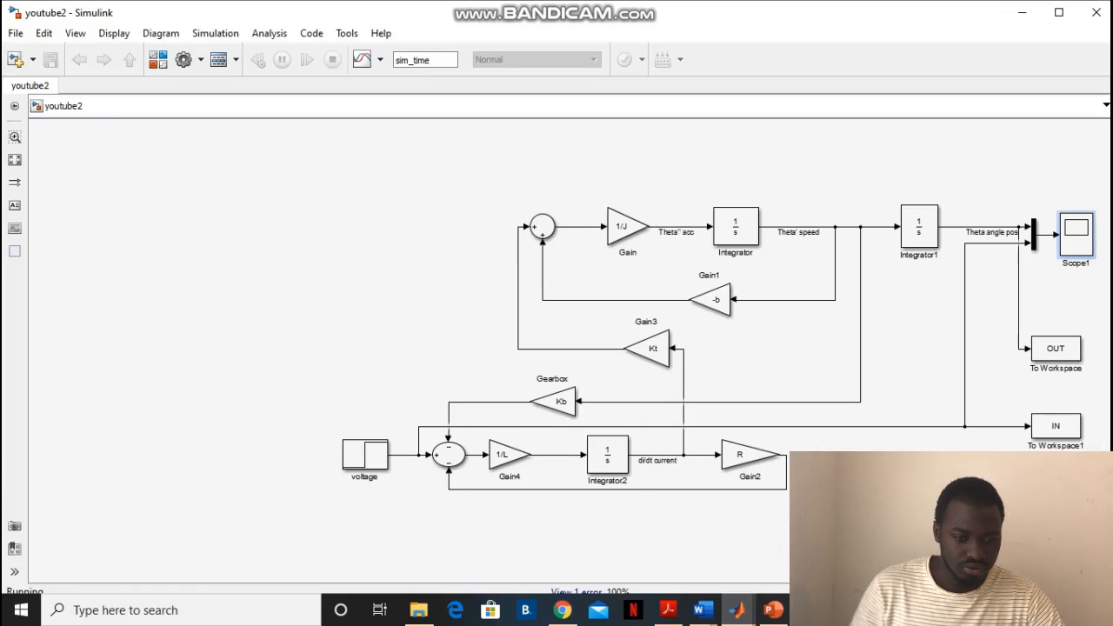
left_click(737, 610)
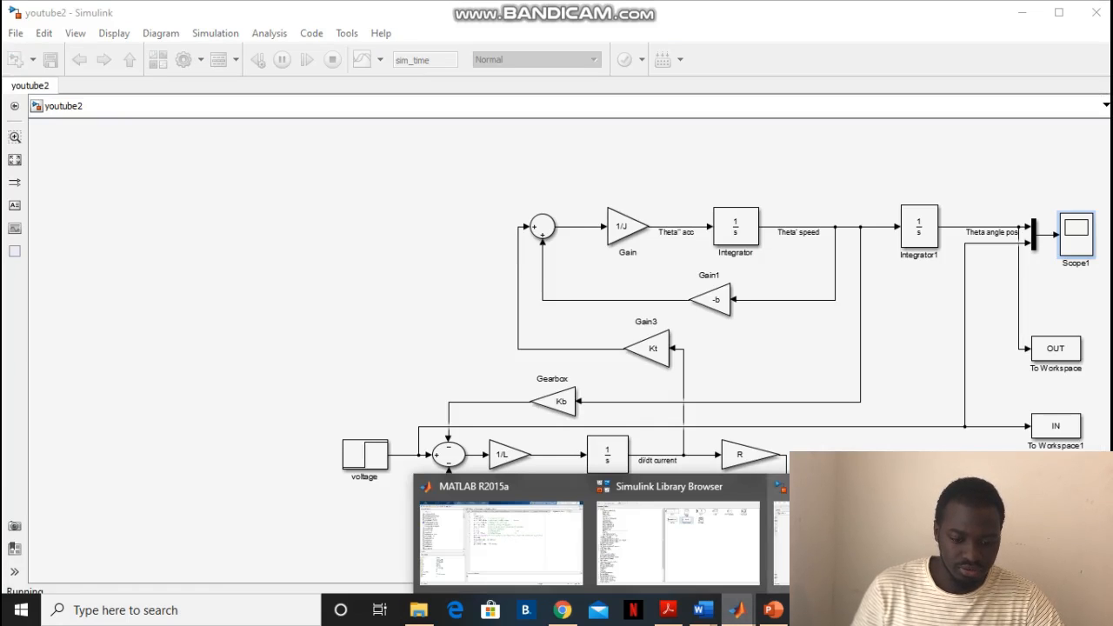
left_click(1000, 544)
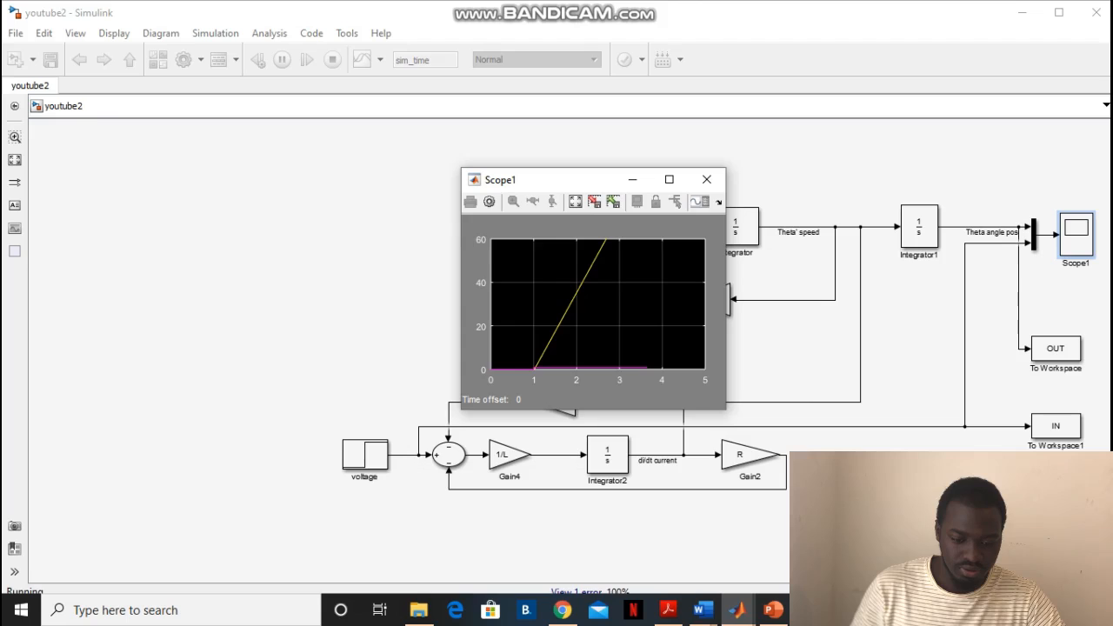
left_click_drag(568, 179, 856, 132)
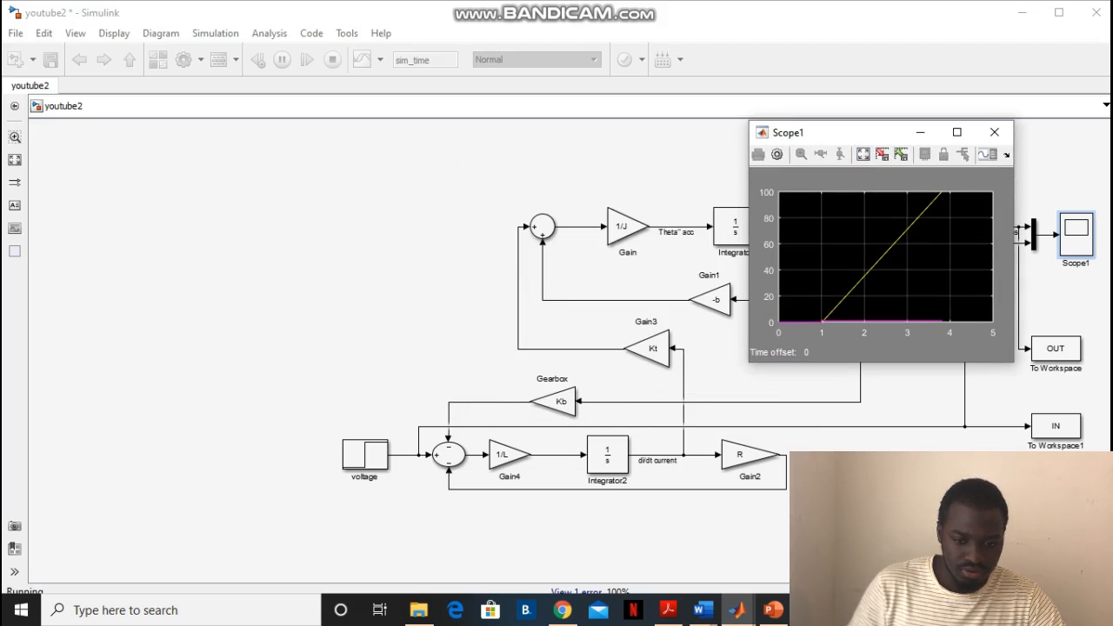
Set the solver's max step size to 0.01 in the youtube2 model's configuration parameters
left_click(461, 169)
left_click(184, 60)
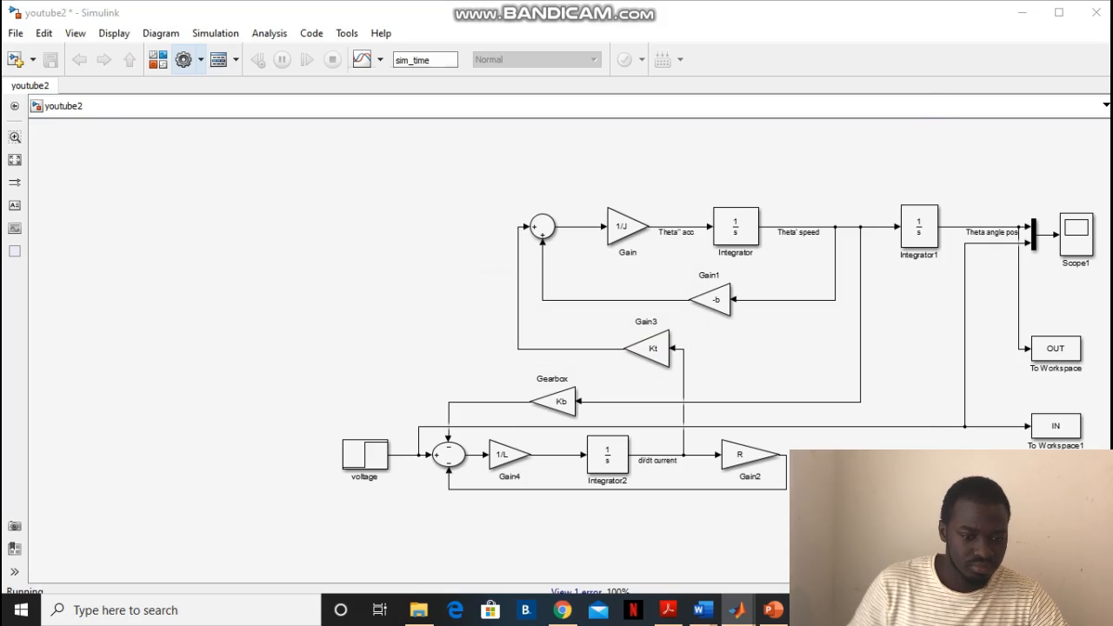
double_click(459, 199)
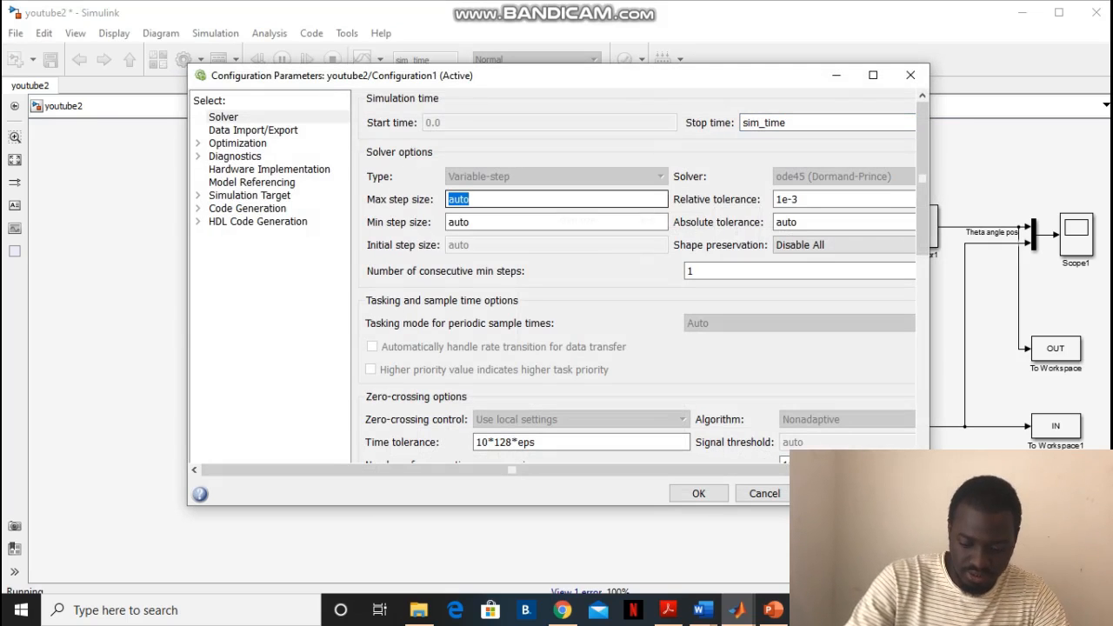
type("0")
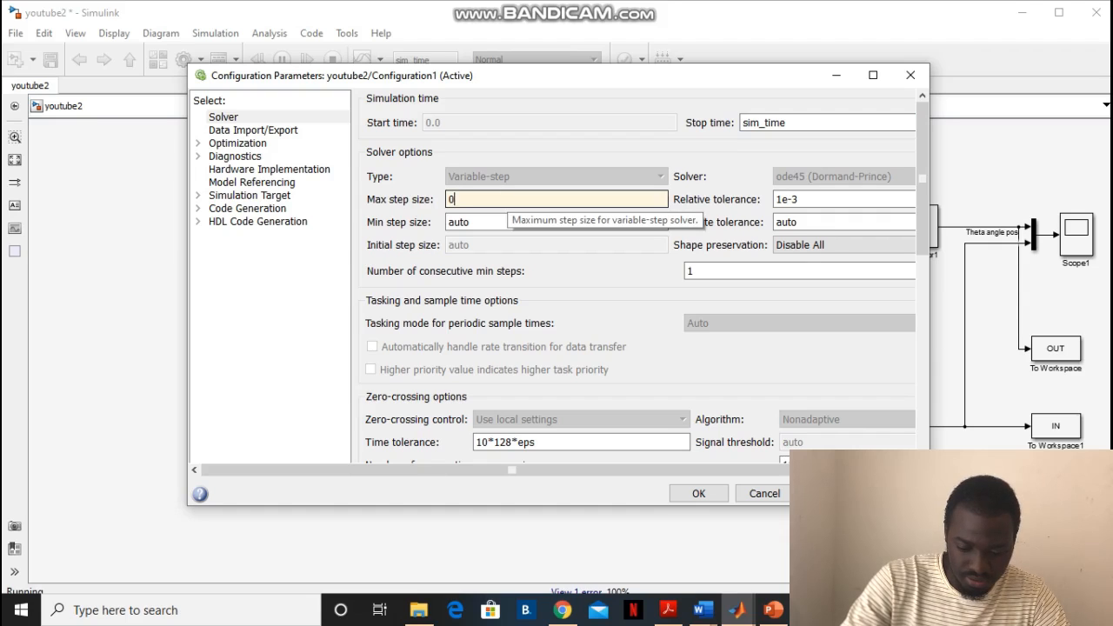
type(".0")
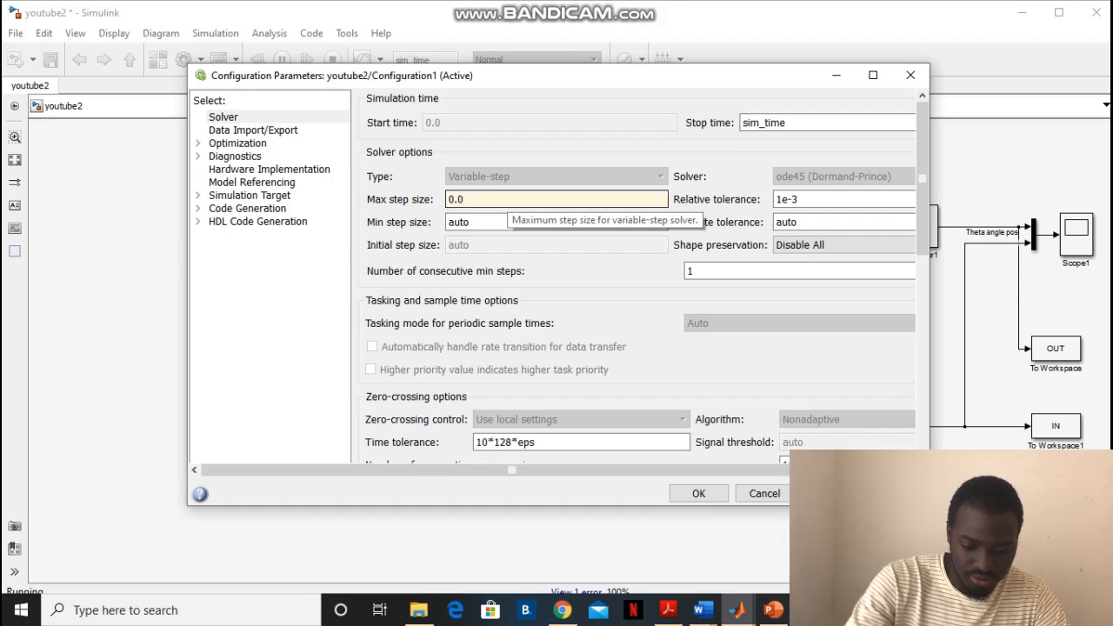
type("1")
key("ctrl+a")
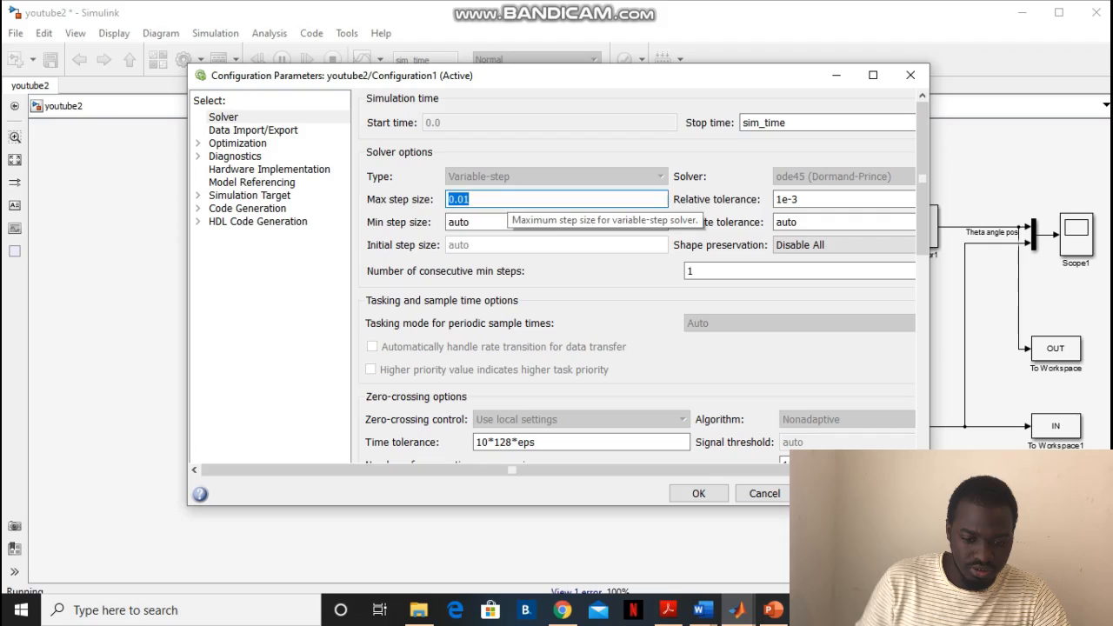
left_click(699, 493)
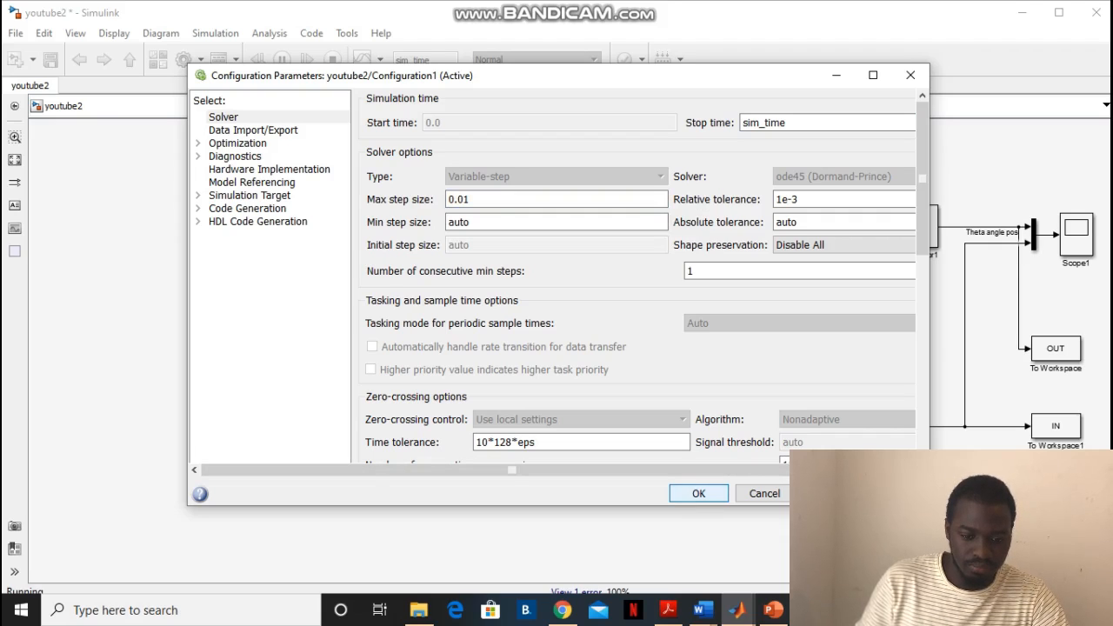
Reopen Scope1, autoscale its axes, and inspect the traces in a maximised window before restoring its size
double_click(1076, 234)
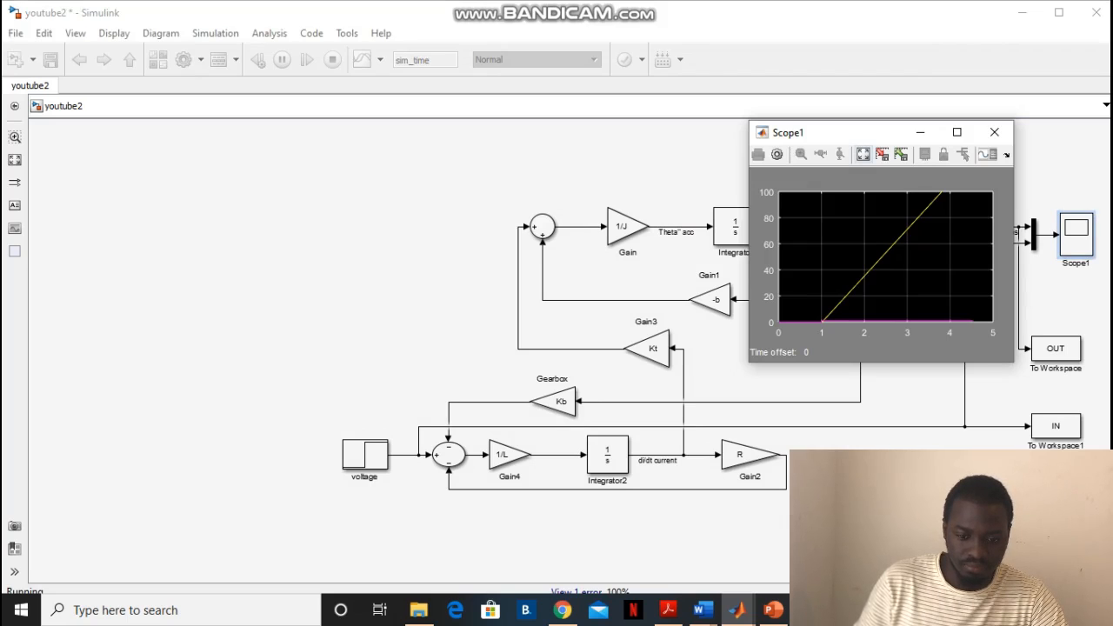
left_click(864, 154)
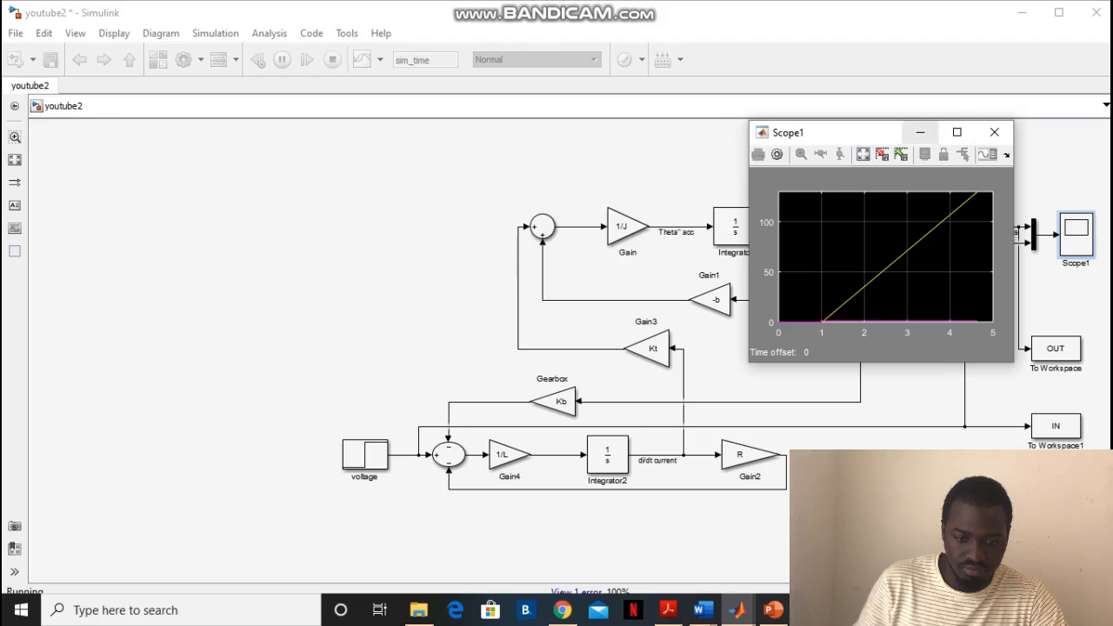
left_click(957, 133)
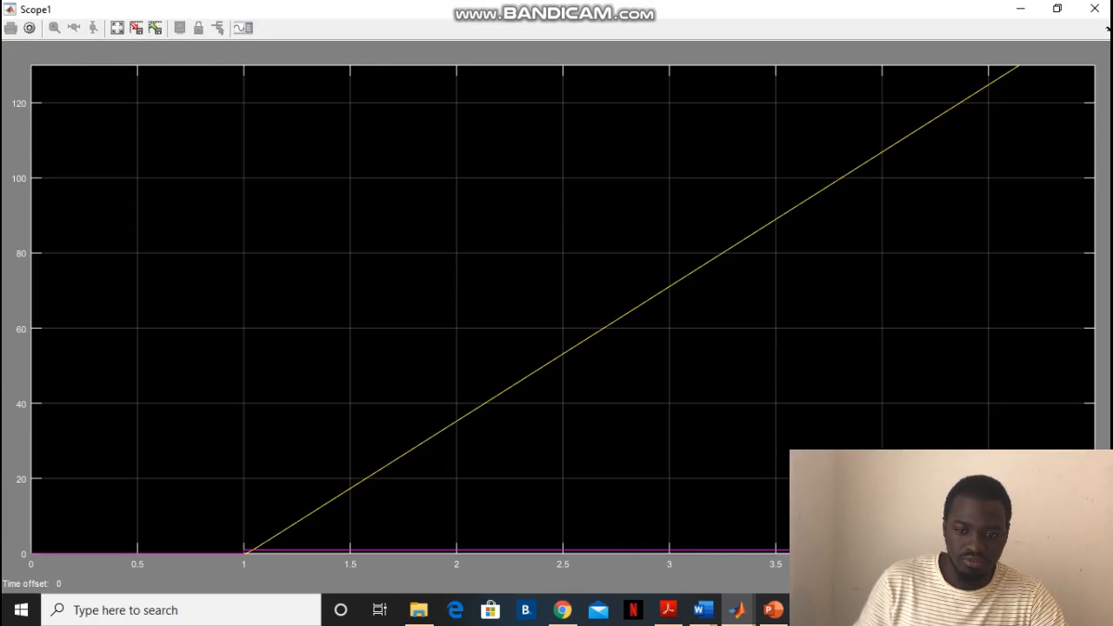
left_click(1057, 8)
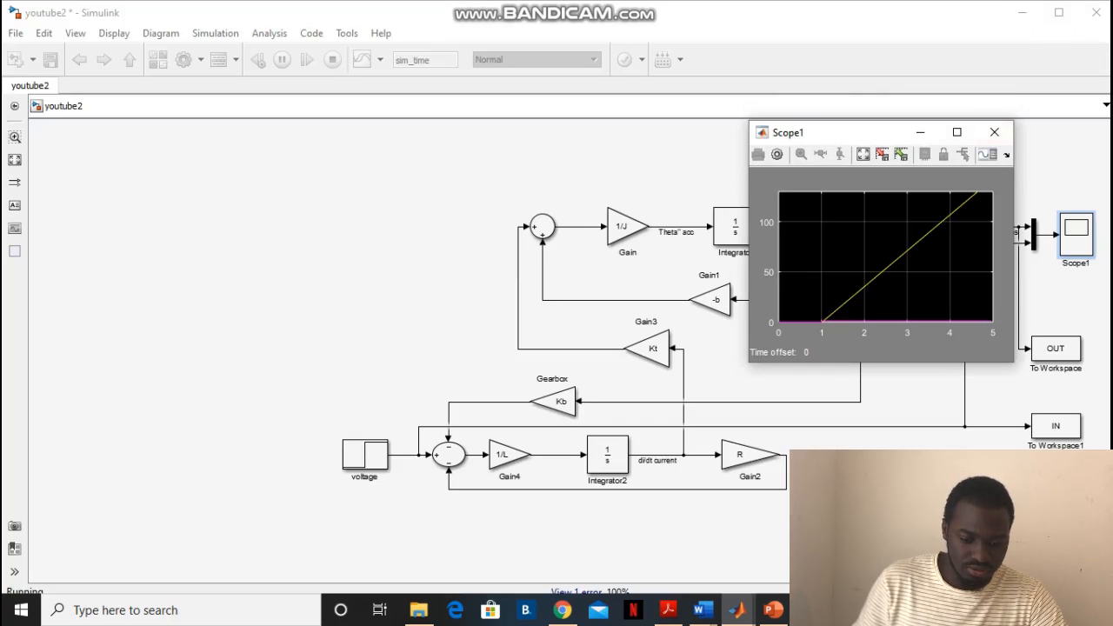
Return to the youtube2_m_file script and start a %% section line between the sim command and the figure command
left_click(737, 610)
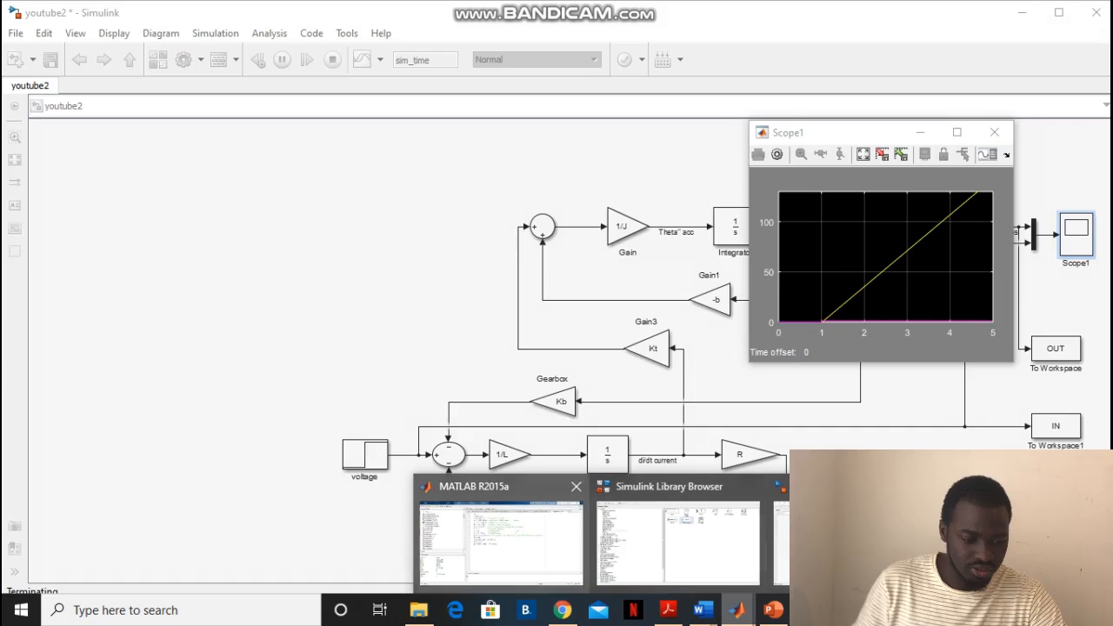
left_click(502, 542)
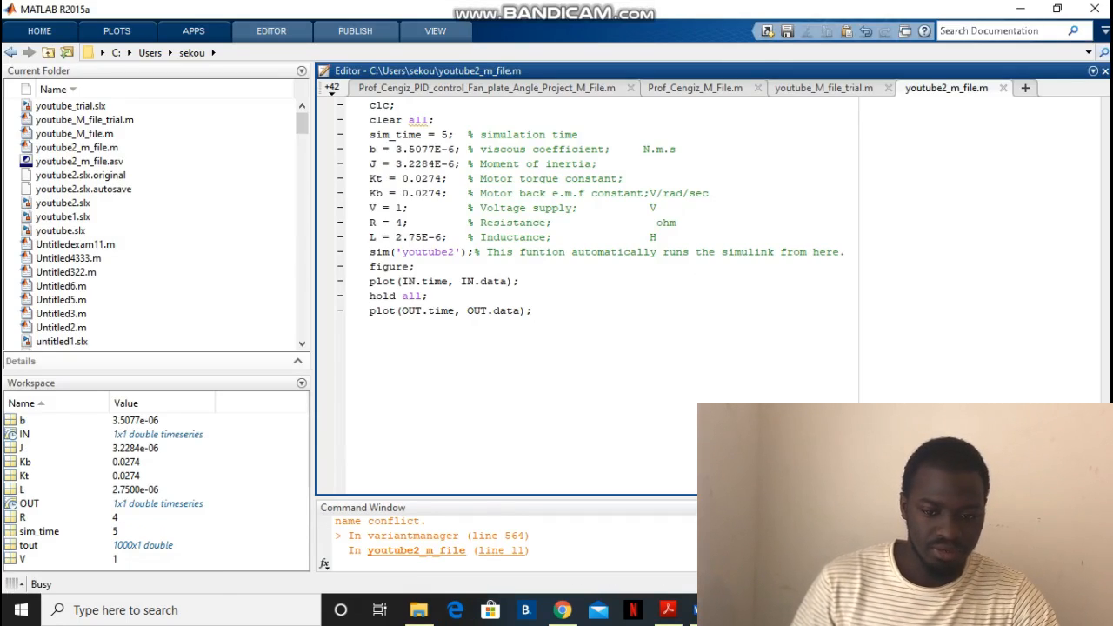
left_click(416, 267)
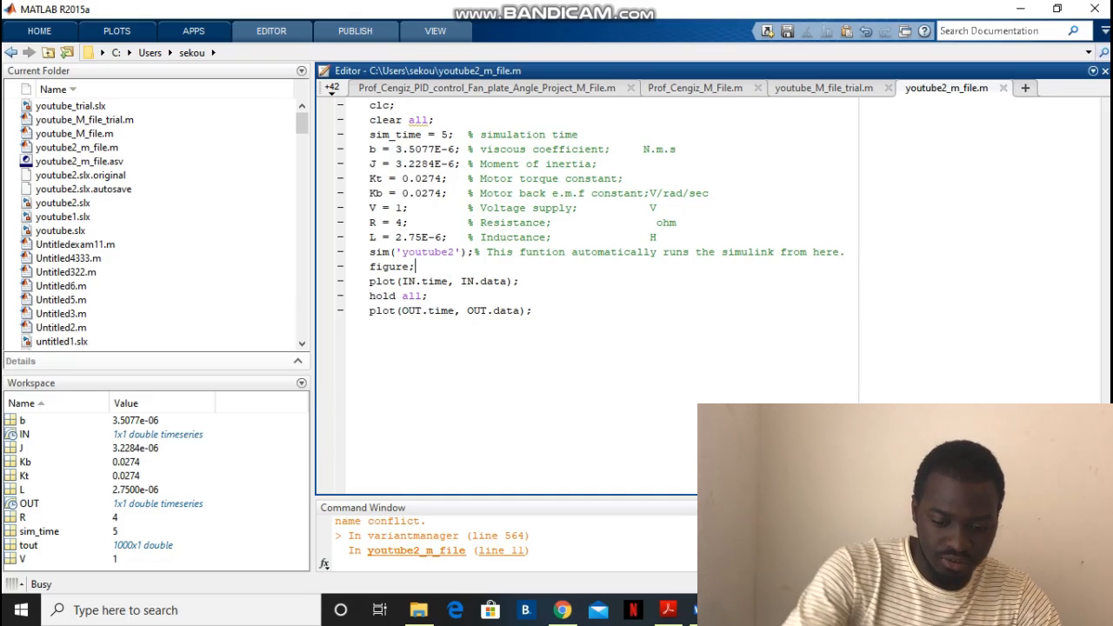
left_click(846, 252)
key("Return")
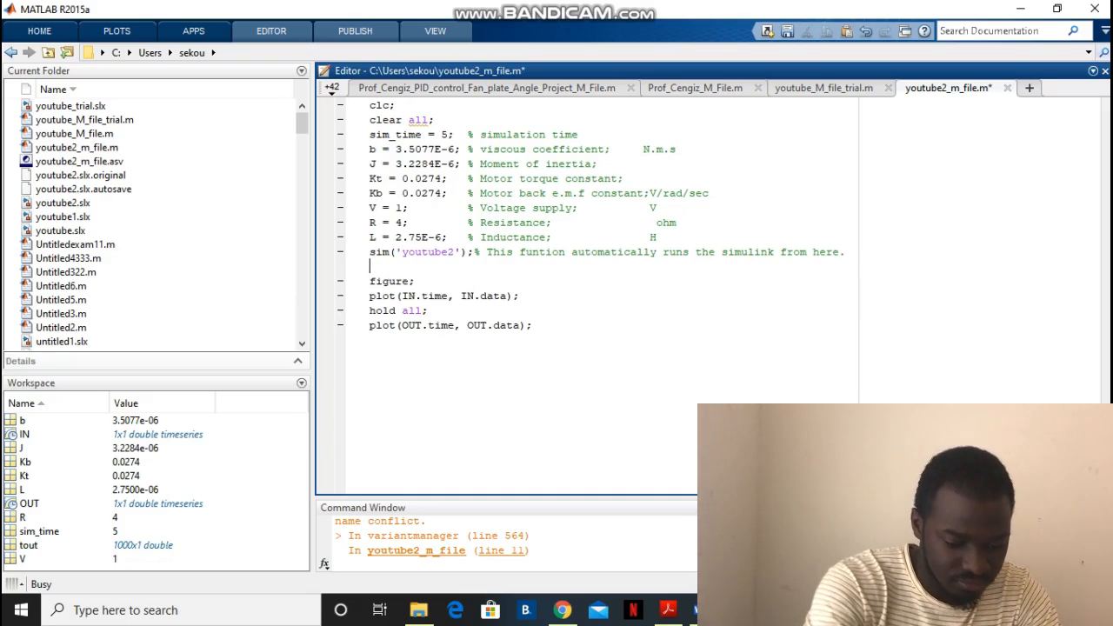
type("%% ou")
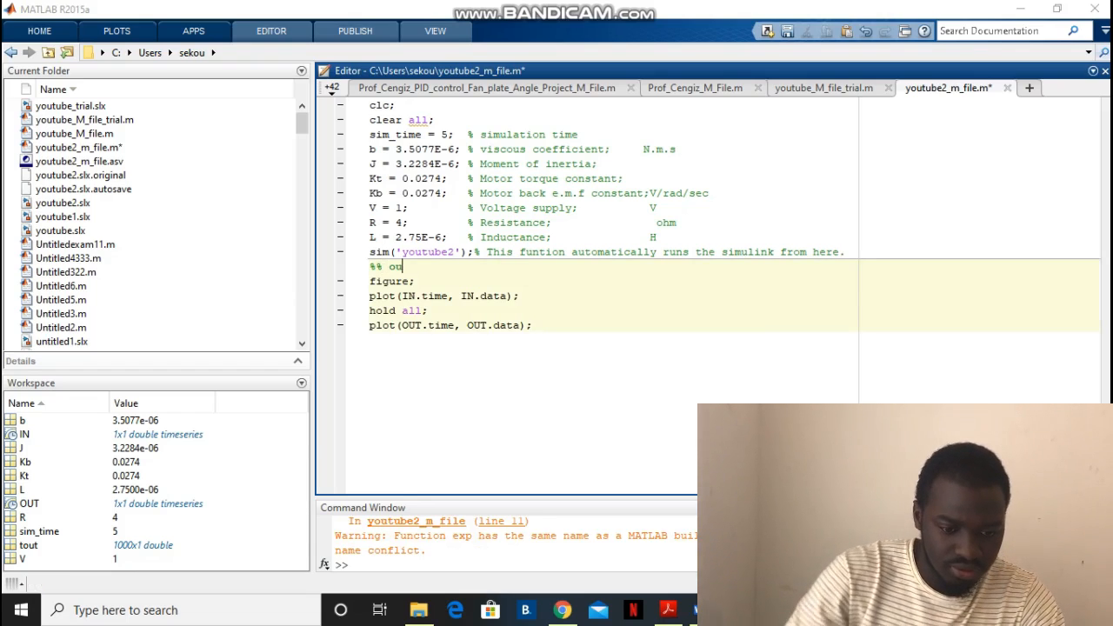
type("t")
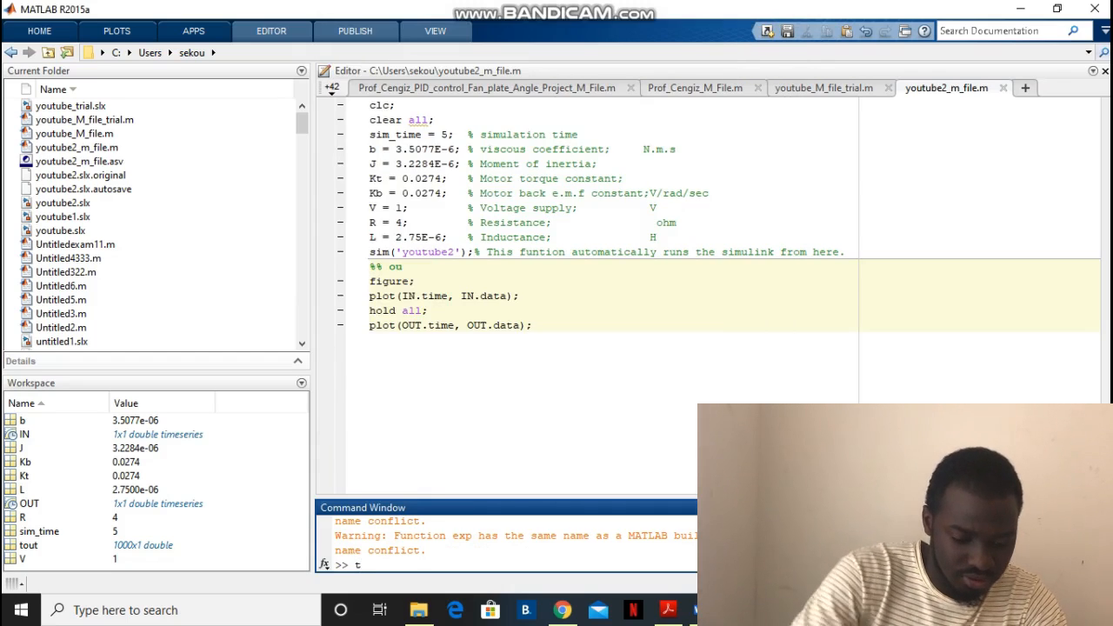
Title the section above the figure command OUTPUT SIGNALS, replacing the partial lowercase text
left_click(404, 267)
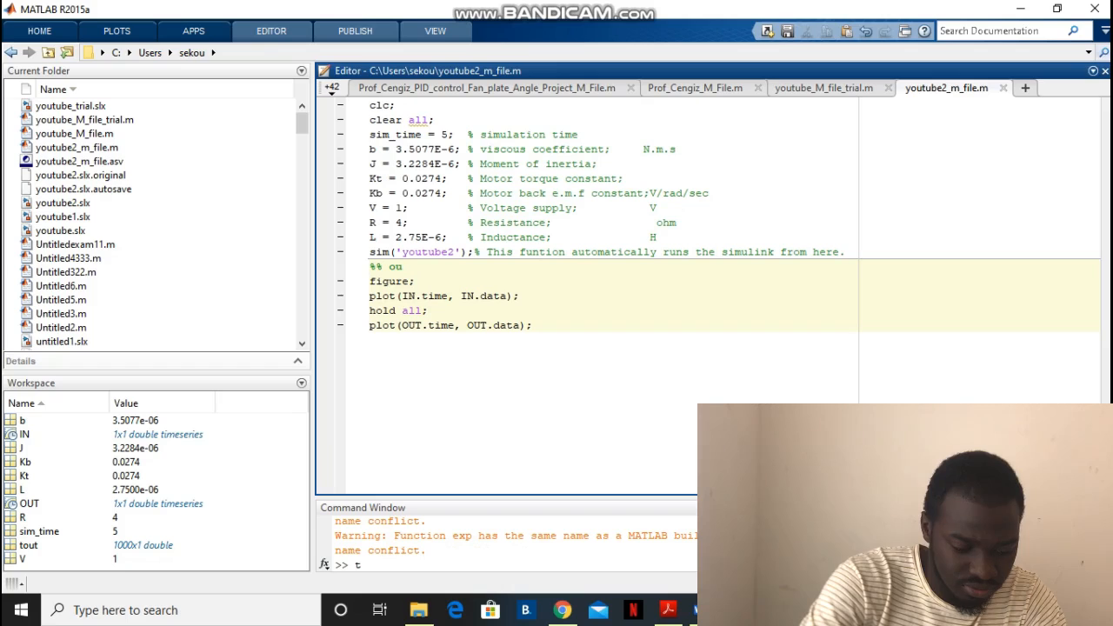
key("BackSpace")
key("BackSpace")
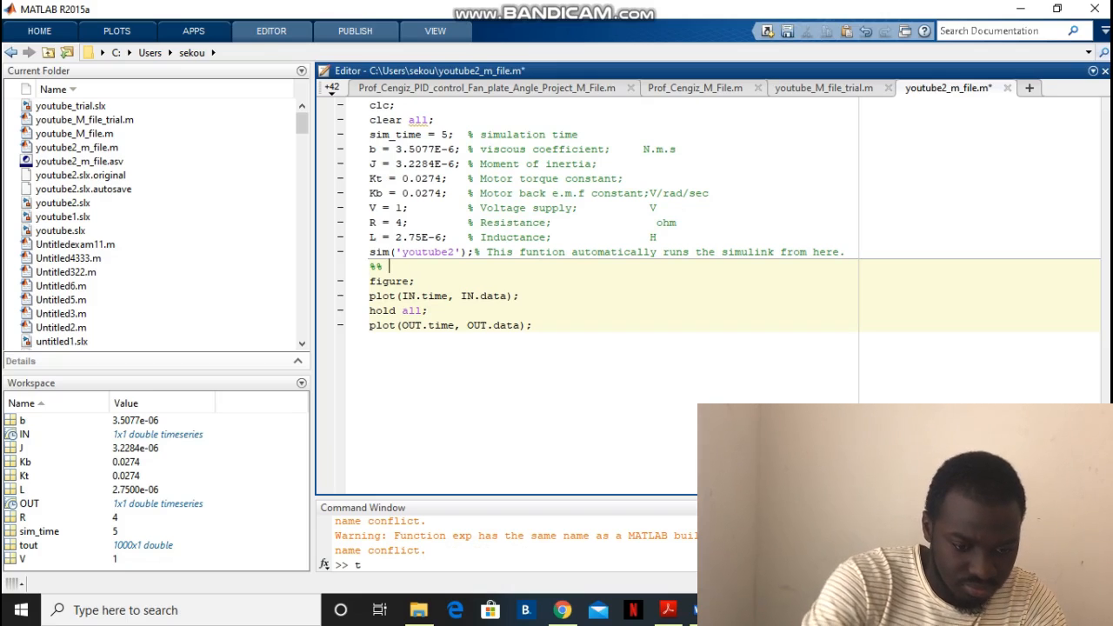
type("OUT")
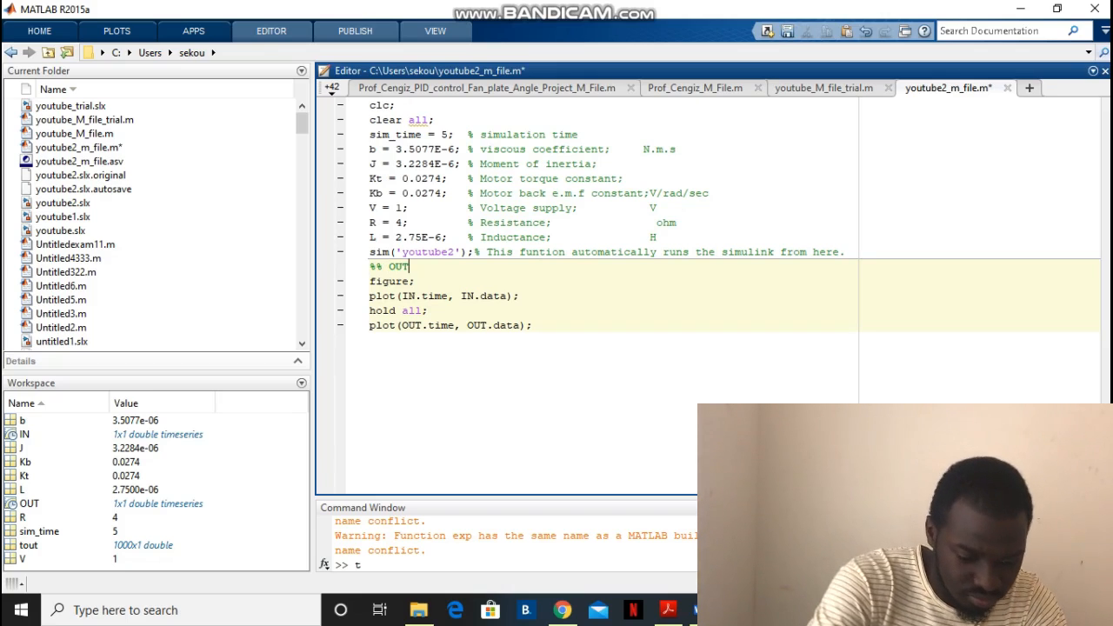
type("U")
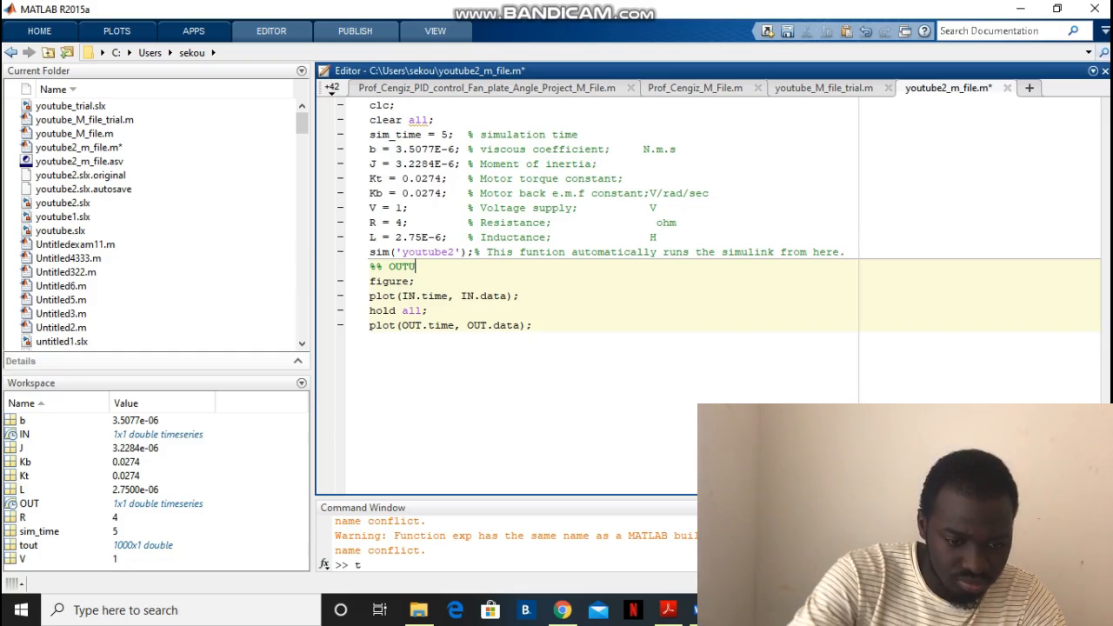
type("P")
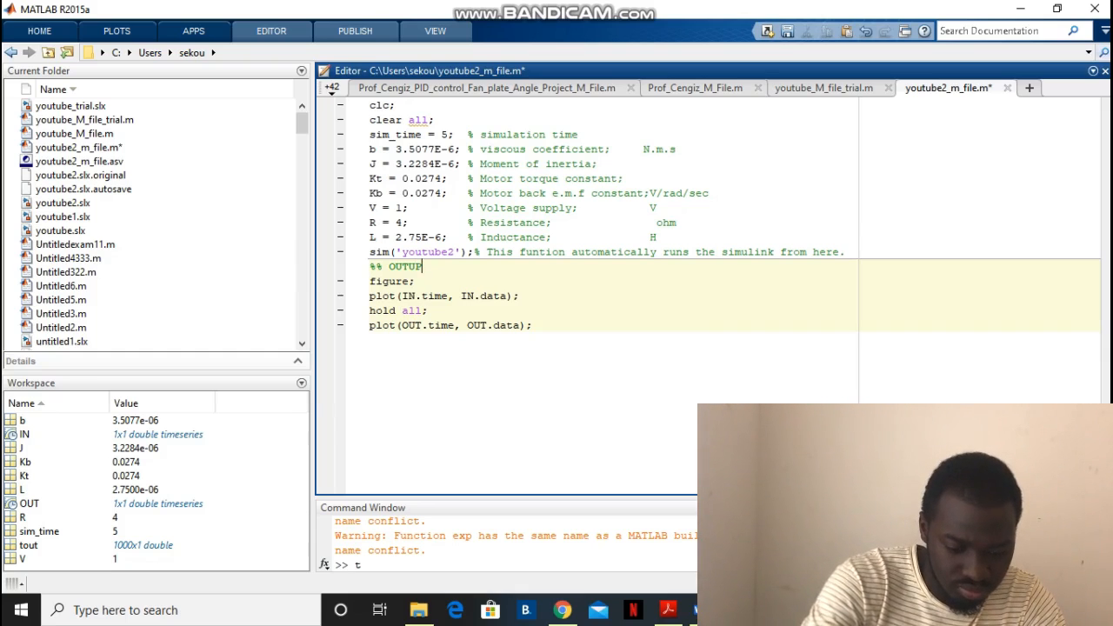
key("BackSpace")
key("BackSpace")
type("PUT")
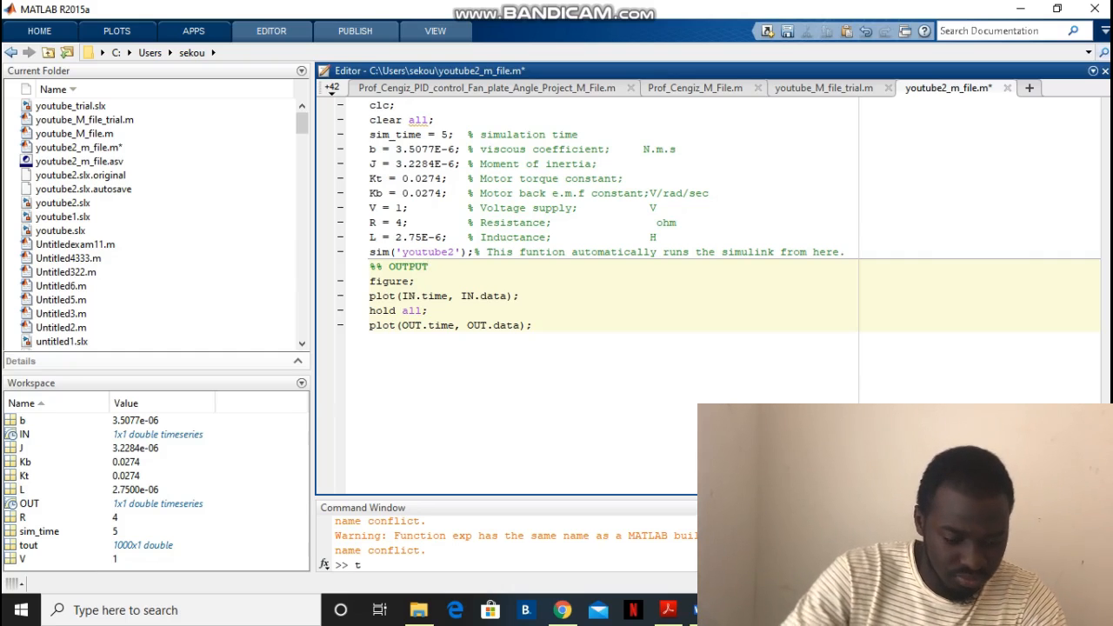
type(" SI")
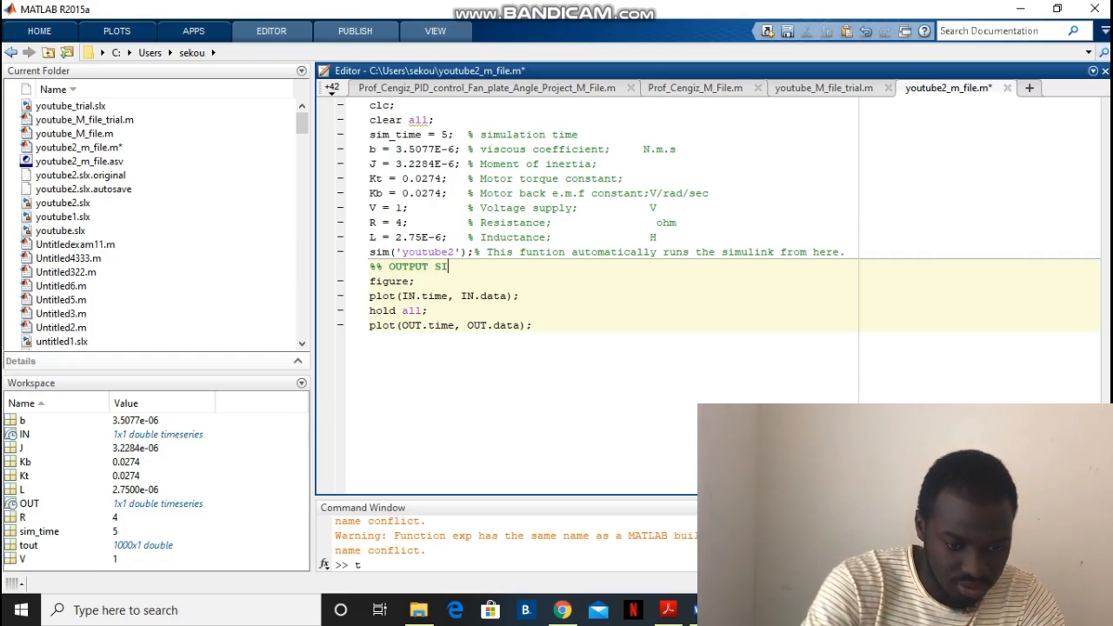
type("GN")
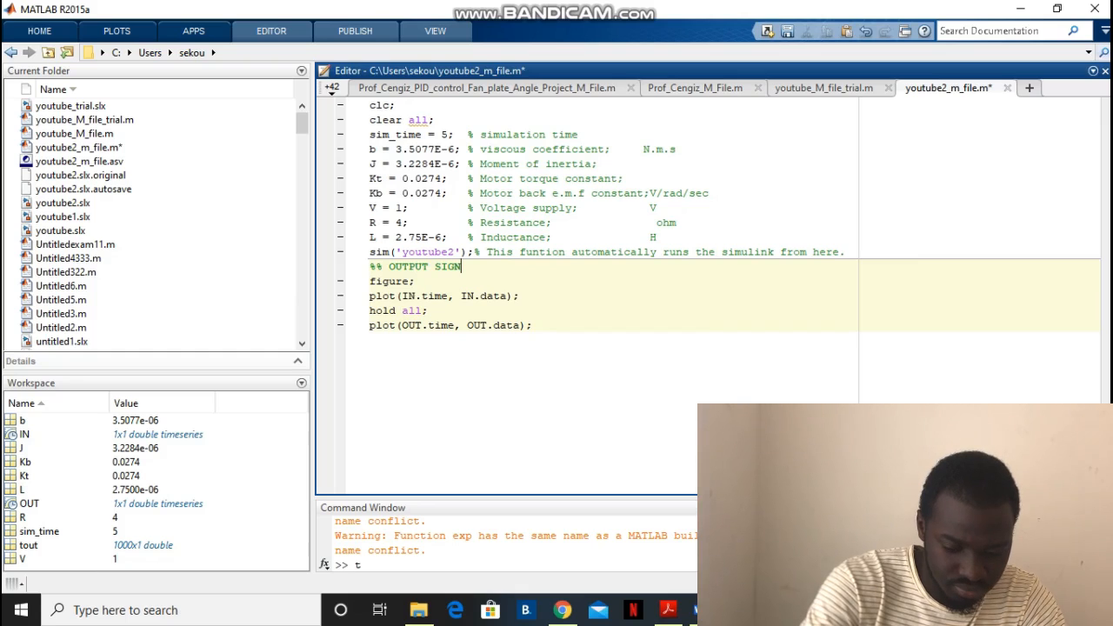
type("ALS")
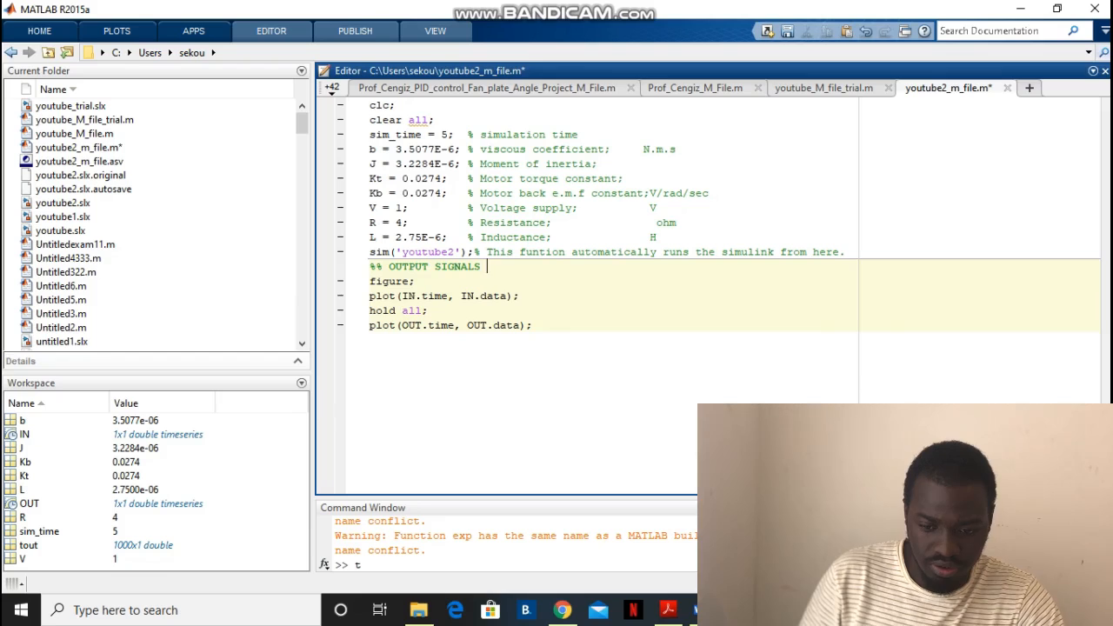
Save the script and check the plotted signals in Figure 1 before minimising the figure window
key("ctrl+s")
left_click(704, 611)
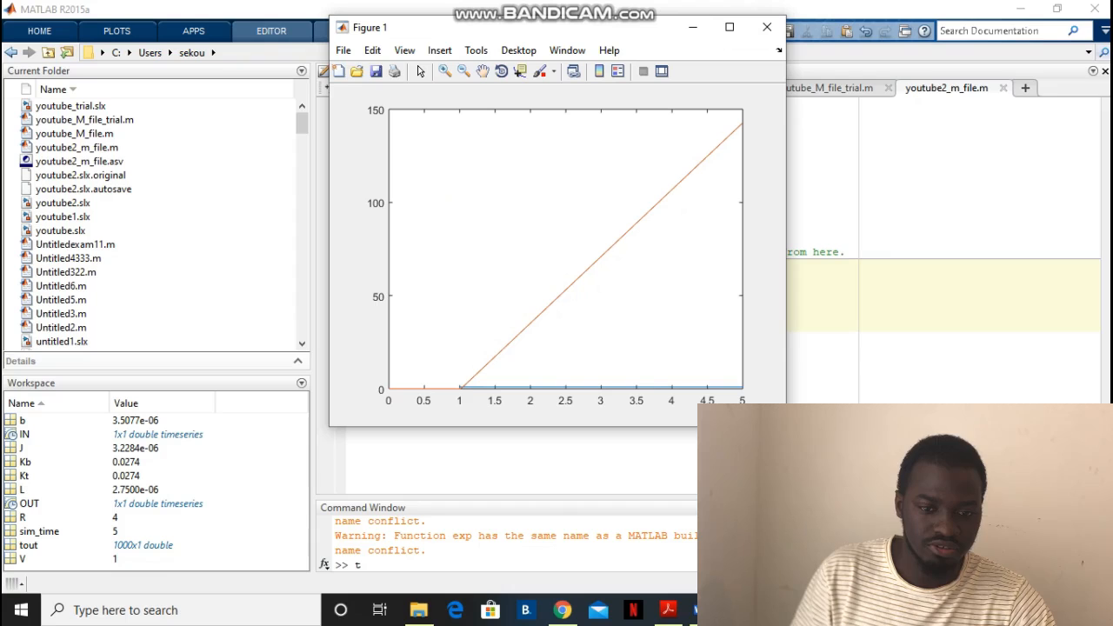
left_click(693, 27)
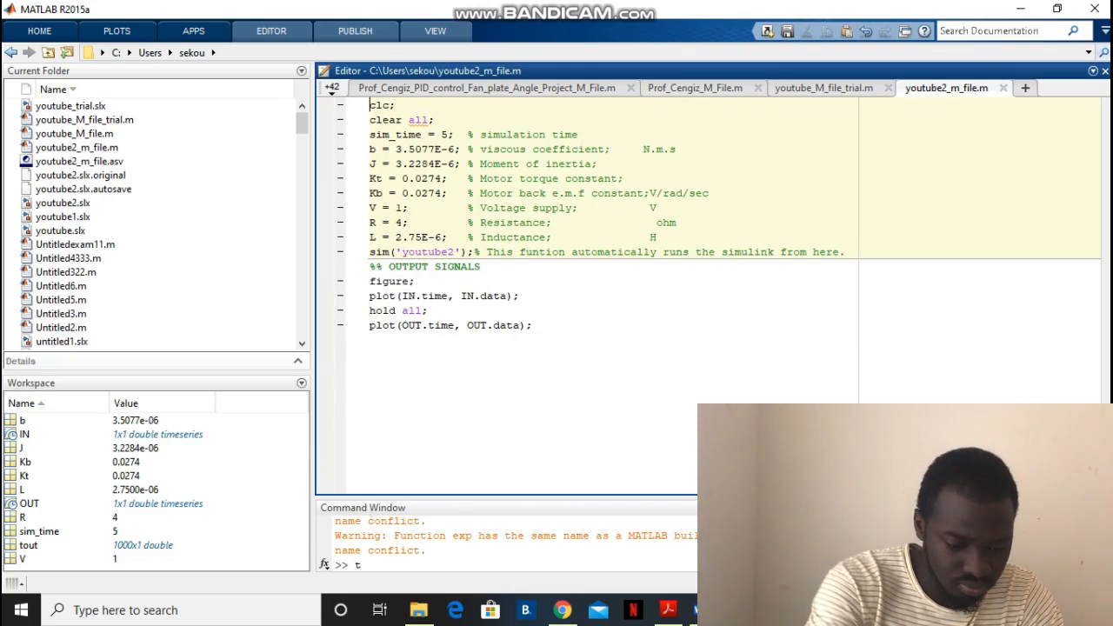
Add a %% section line titled plant at the very start of the script, above the clc command
type("%%")
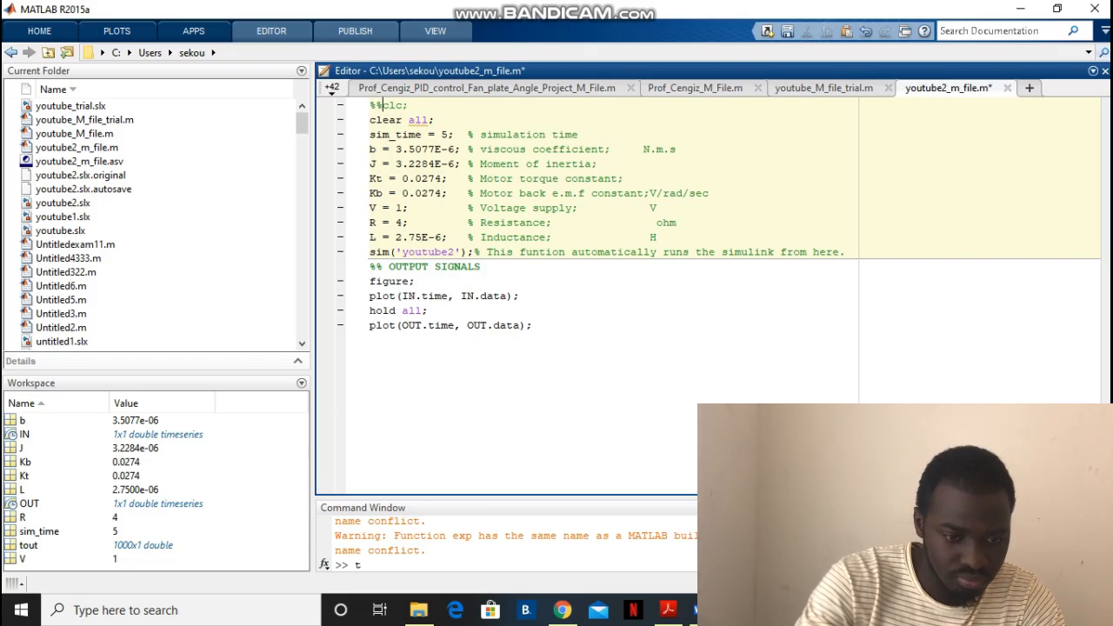
key("Return")
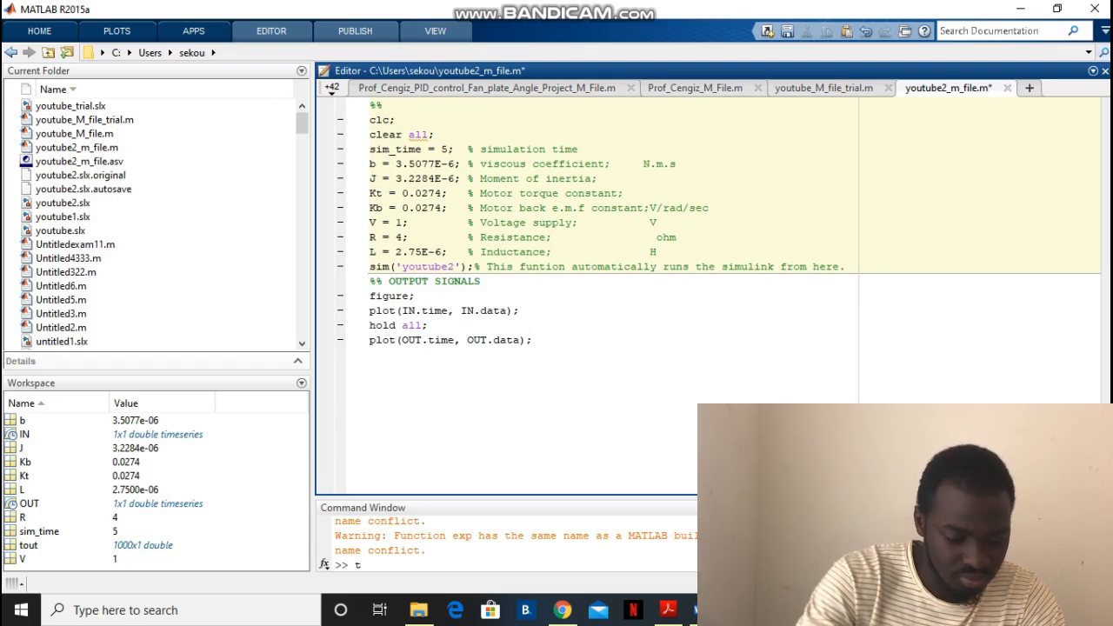
key("Left")
type("p")
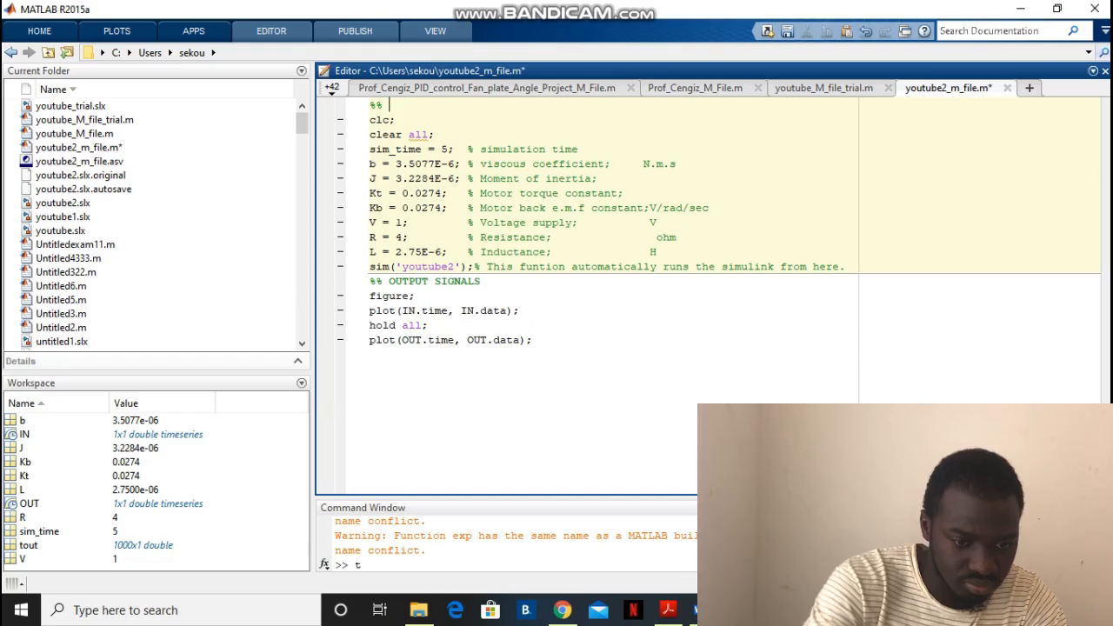
type("la")
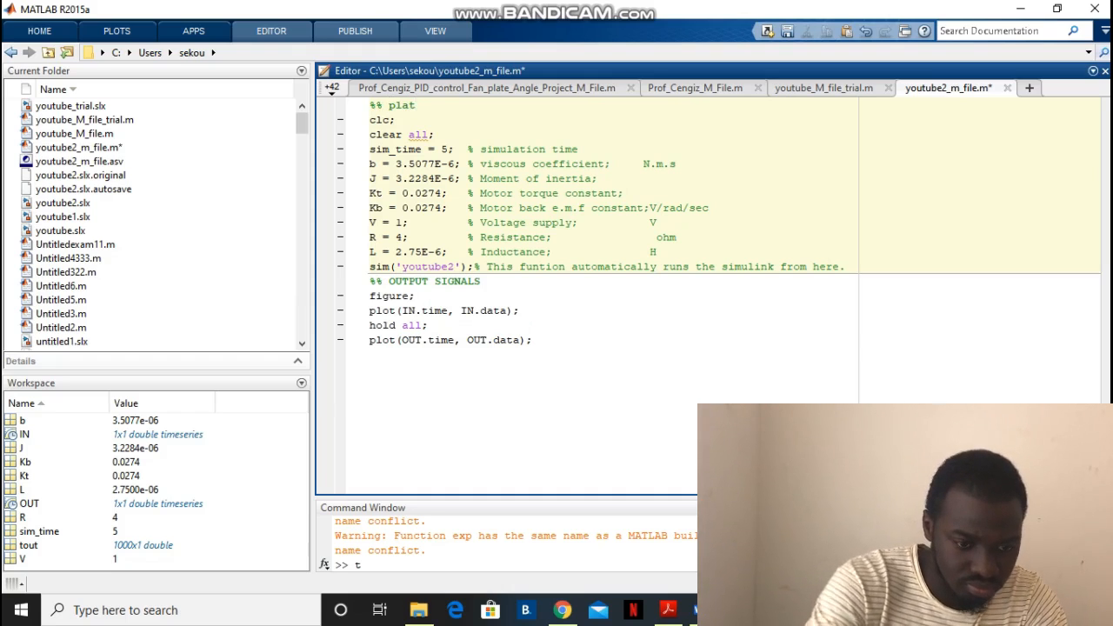
type("nt")
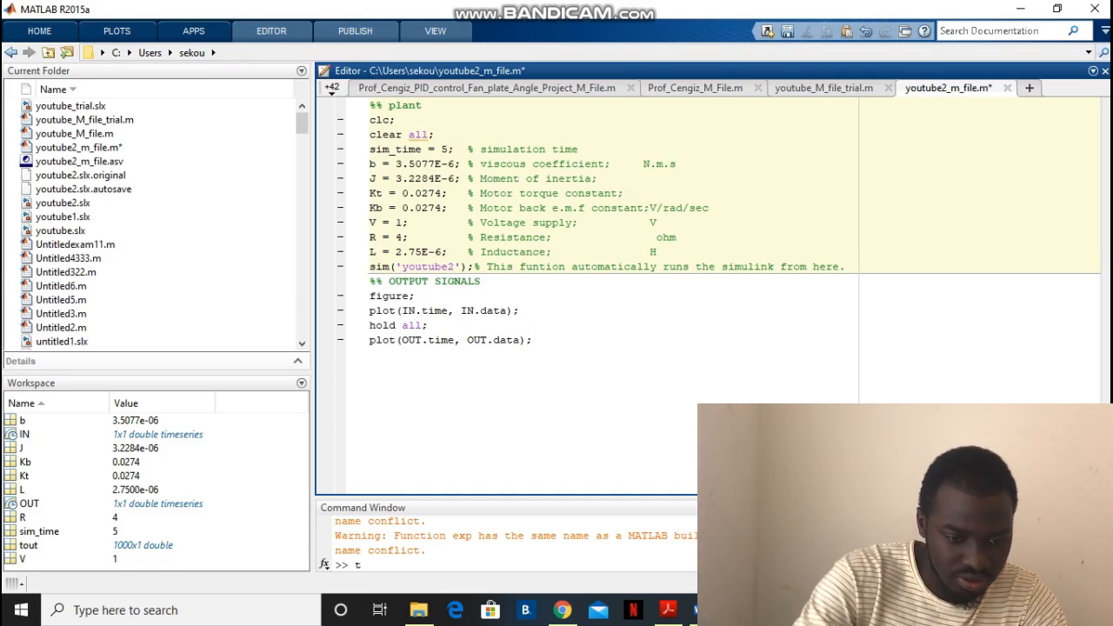
Insert a %% section titled PID CONTROLLER between the sim command and the OUTPUT SIGNALS section
key("Return")
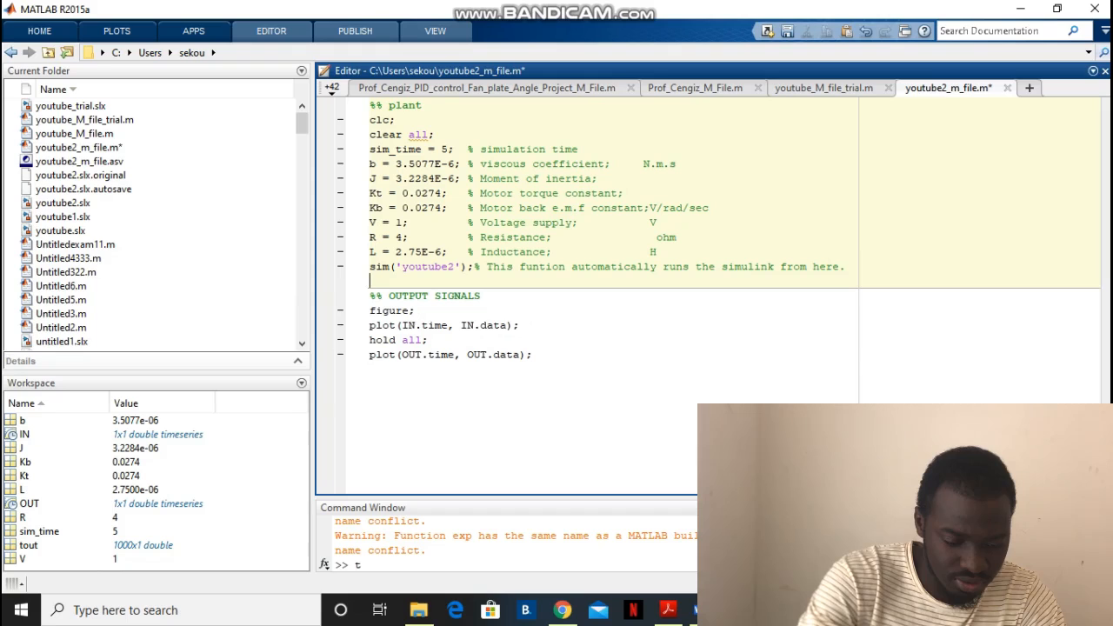
type("%")
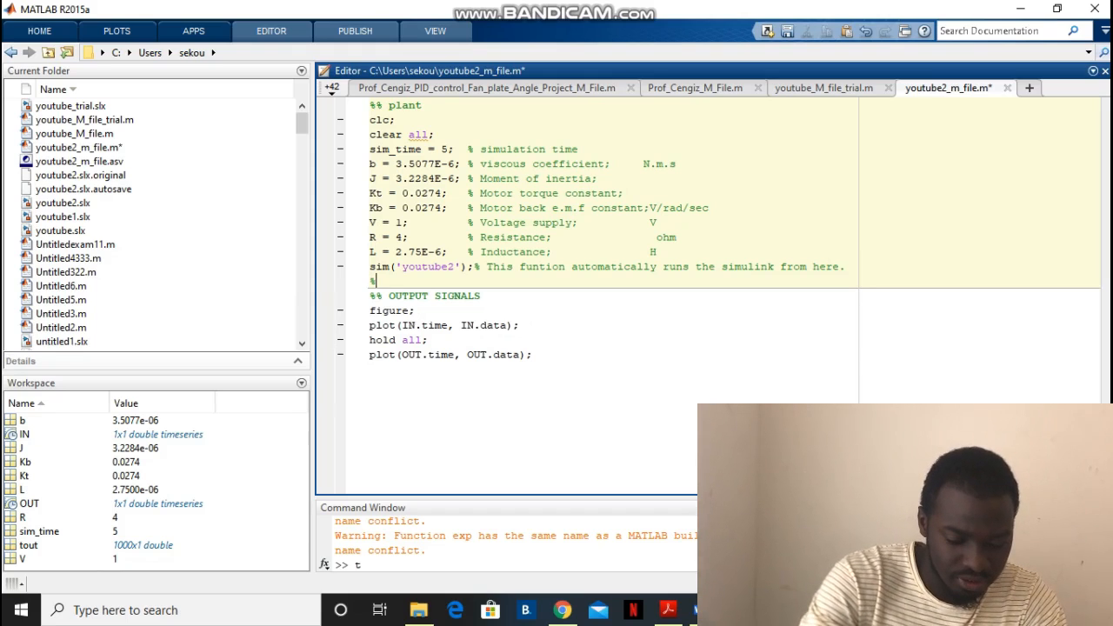
type("% ")
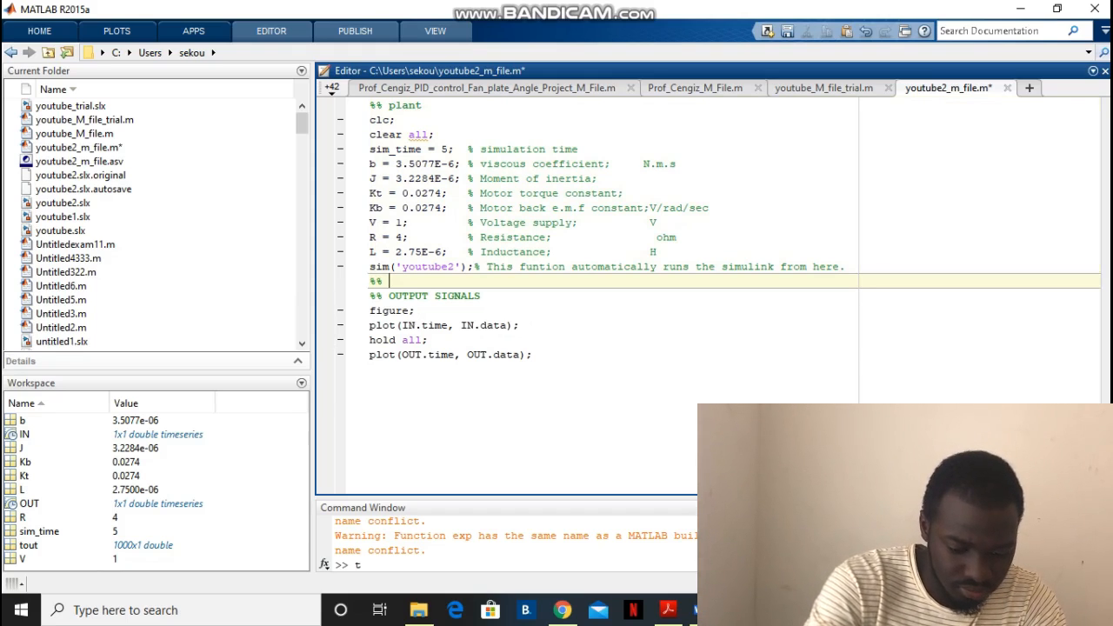
type("PI")
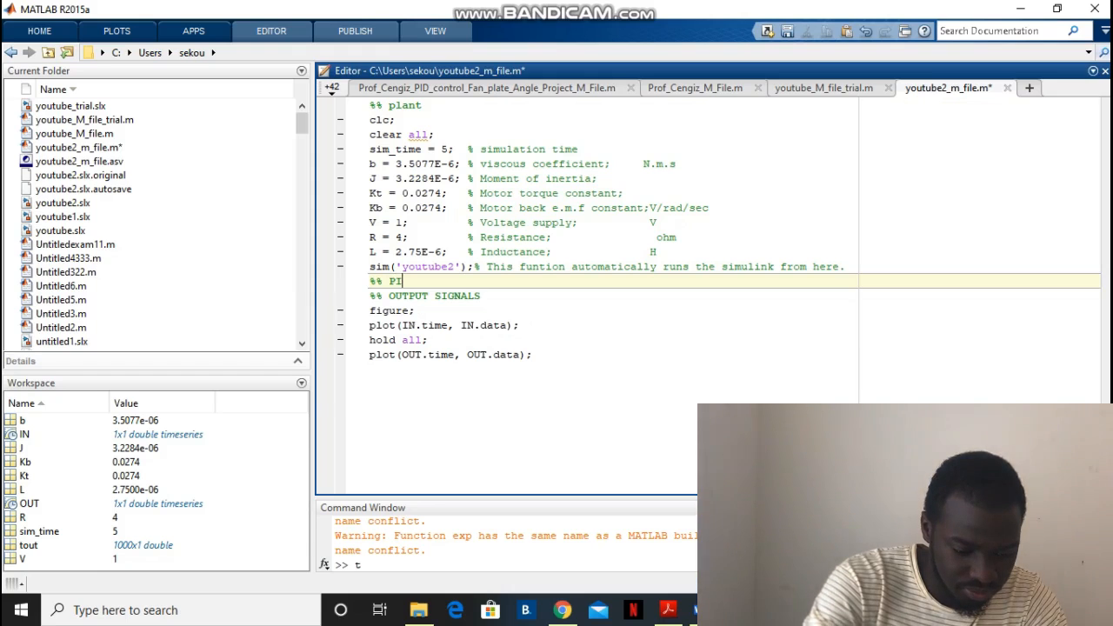
type("D C")
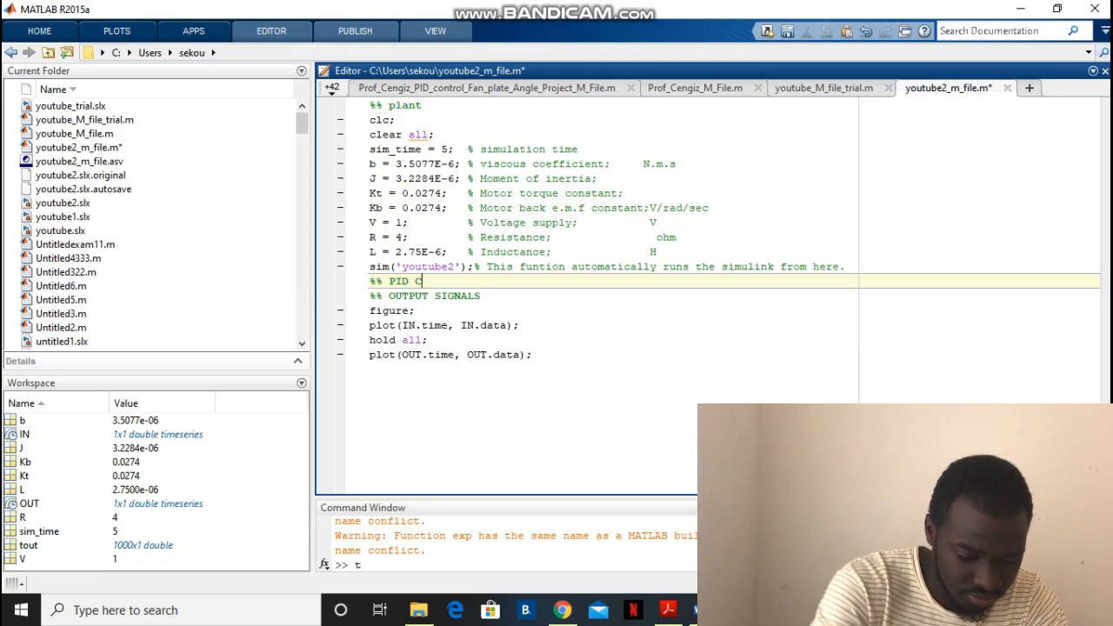
type("ONTRO")
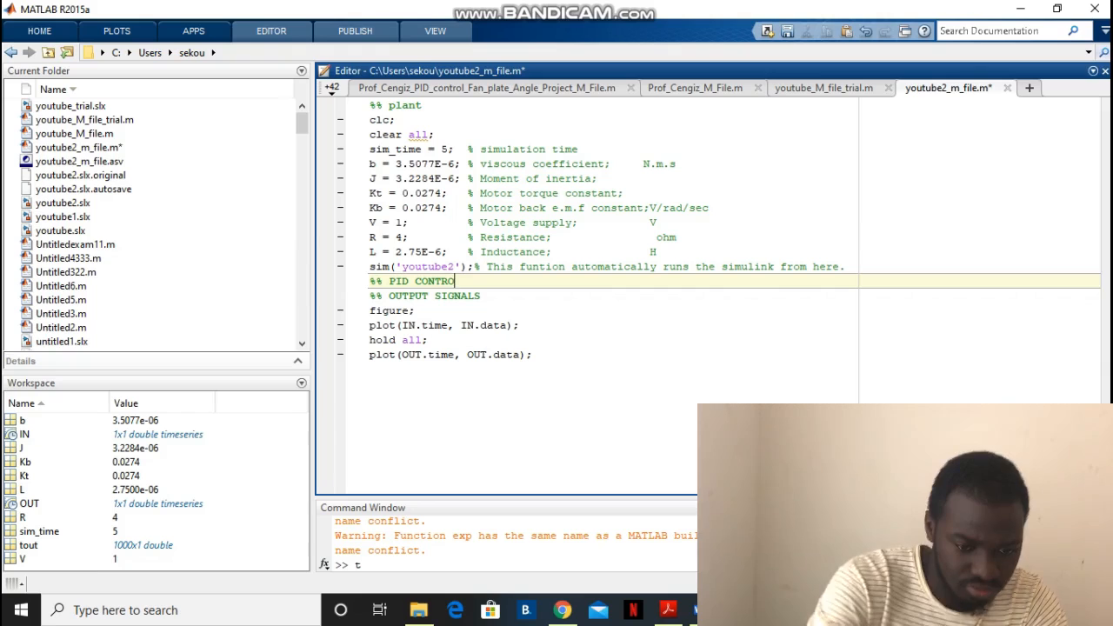
type("LLER")
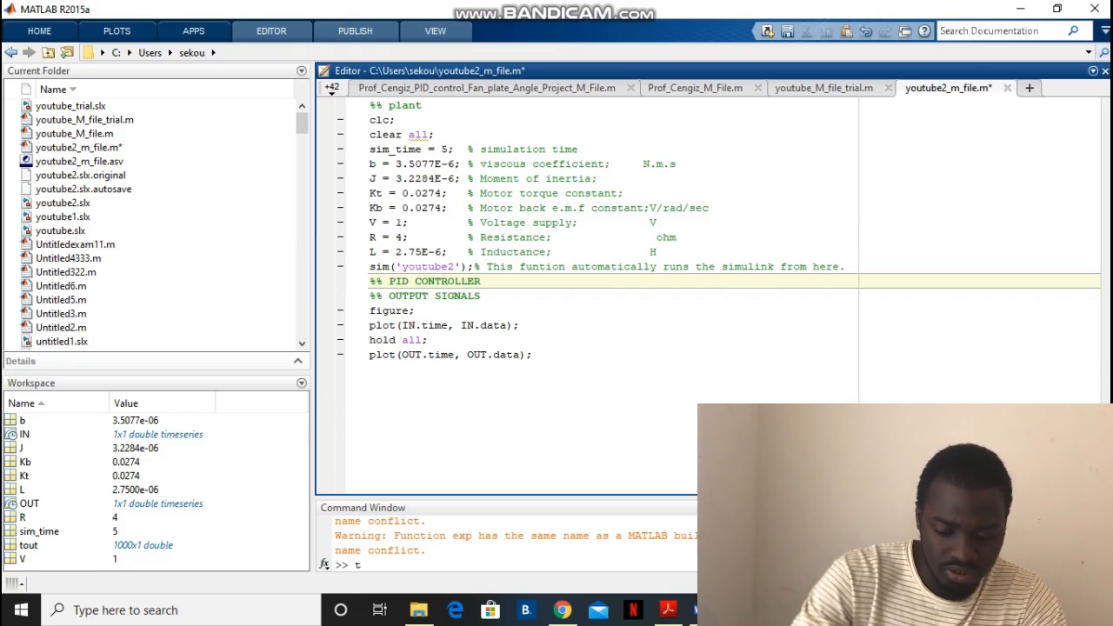
Make room with blank lines under the PID CONTROLLER heading and start a Kp = assignment without a value
key("Return")
key("Return")
key("Return")
key("Up")
key("Up")
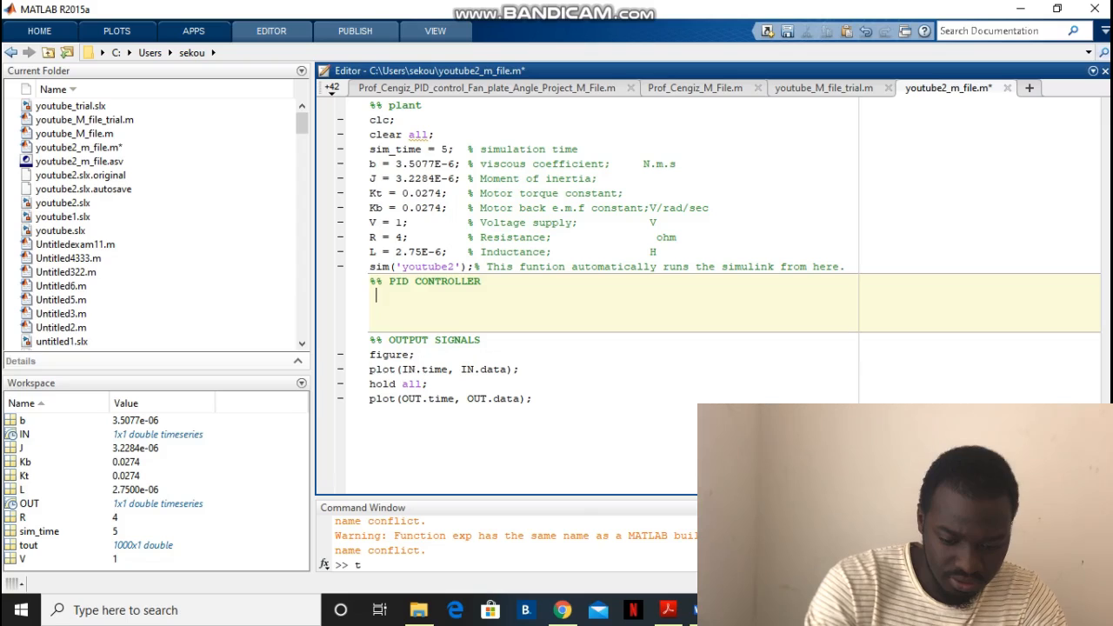
type("k")
key("BackSpace")
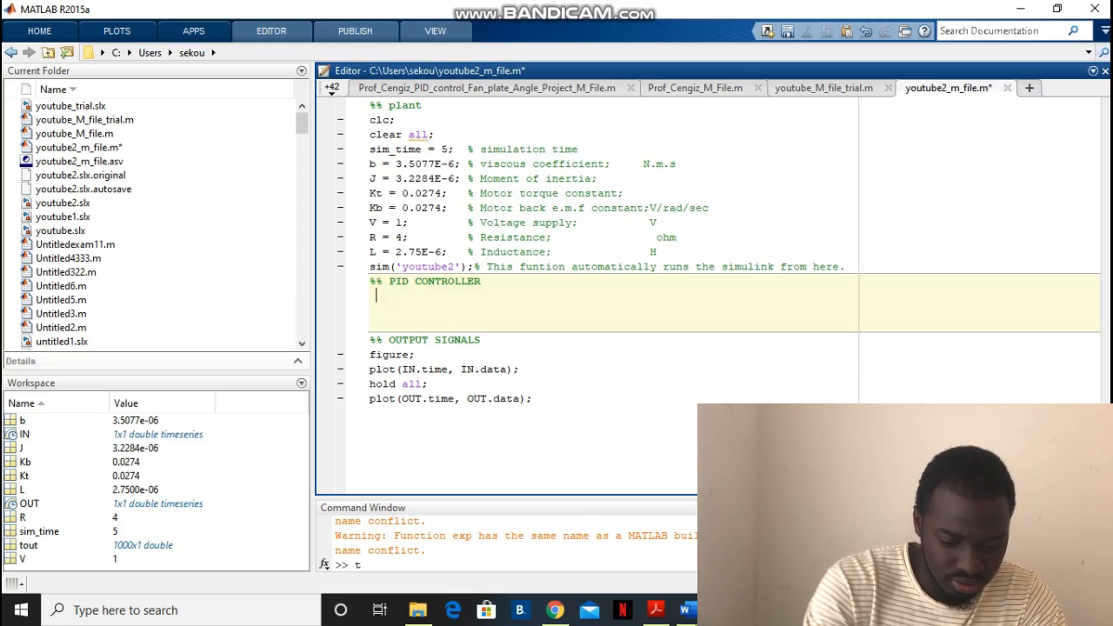
type("K")
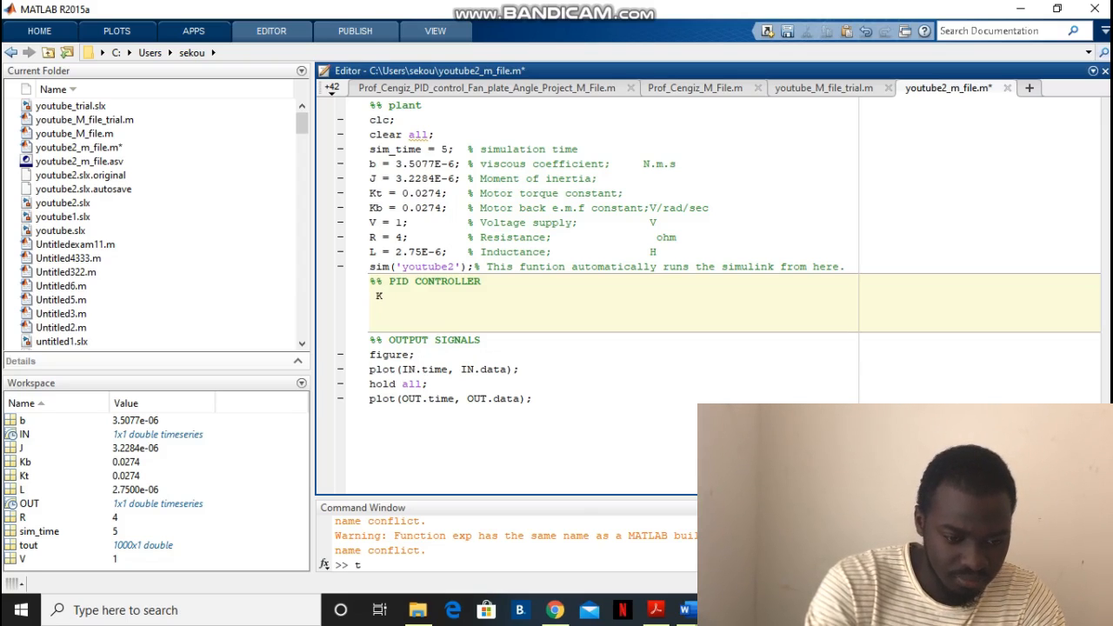
type("P")
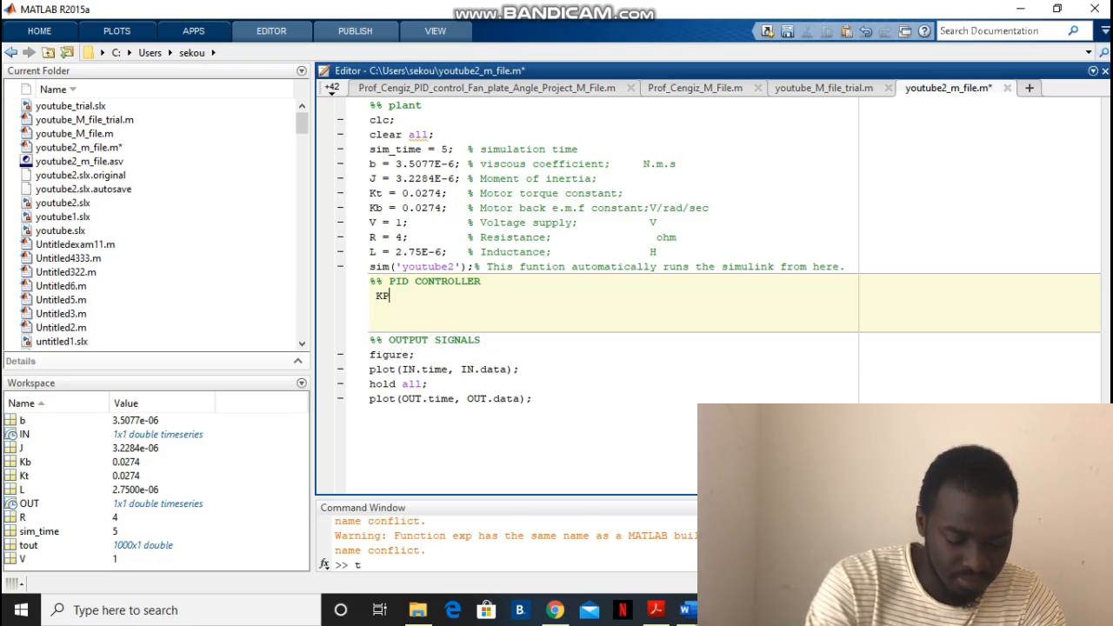
key("BackSpace")
type("p")
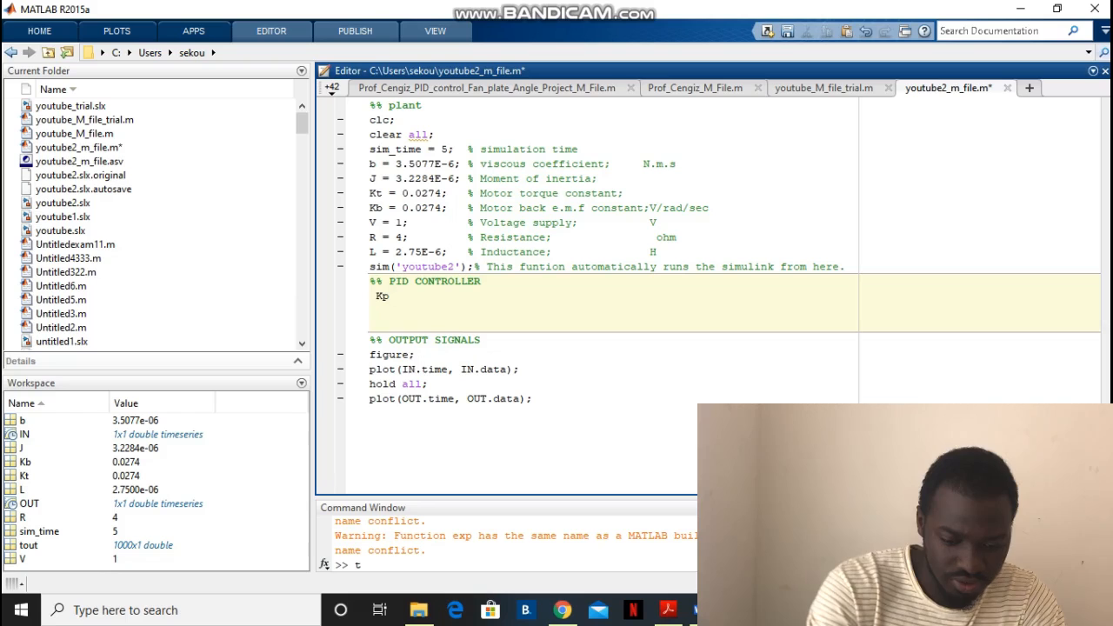
type(" )")
key("BackSpace")
type("=")
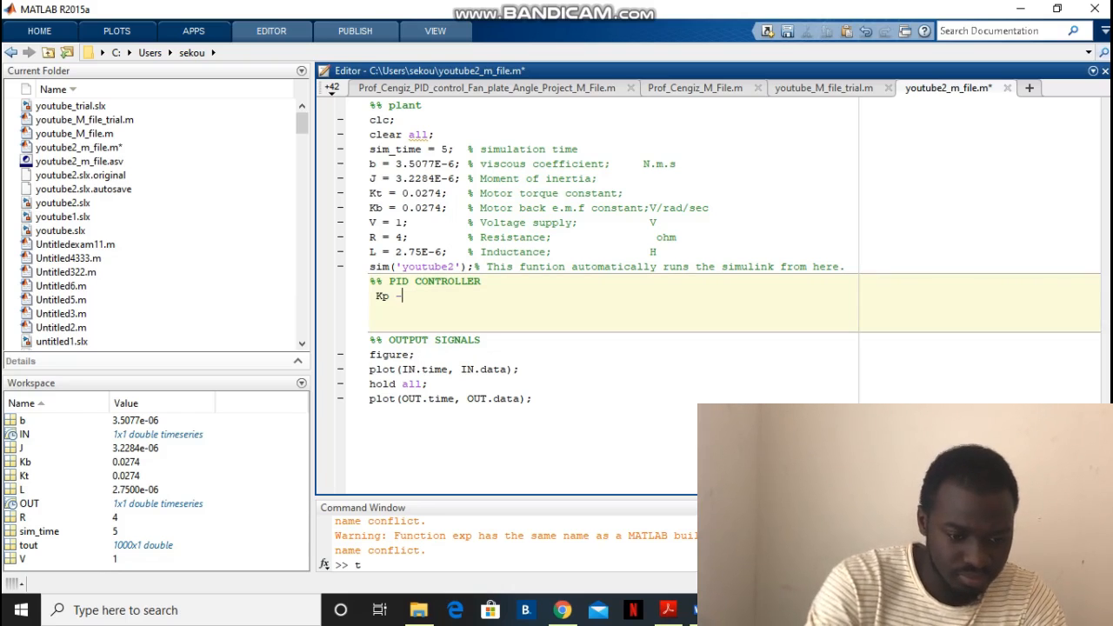
type("=")
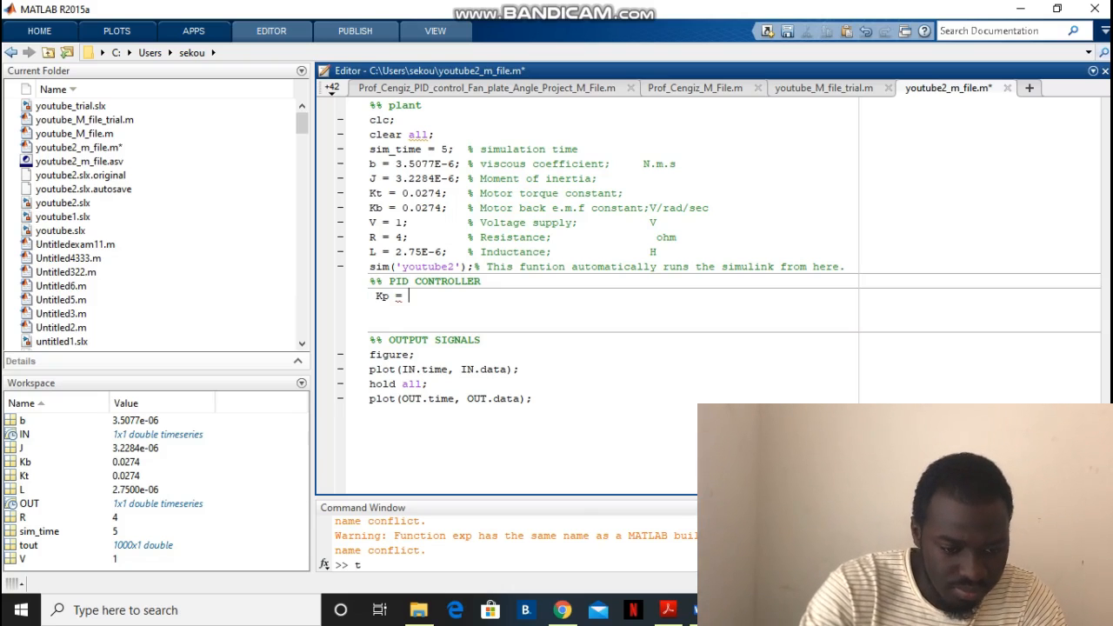
Add a Kd = assignment without a value below Kp and start a third gain line with K
key("Return")
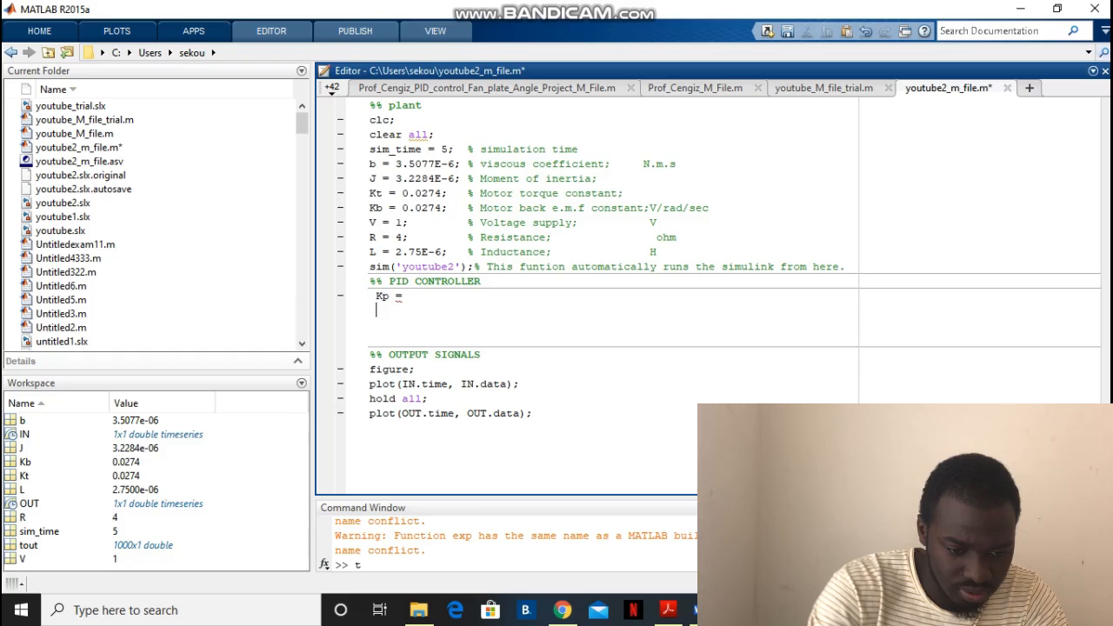
type("K")
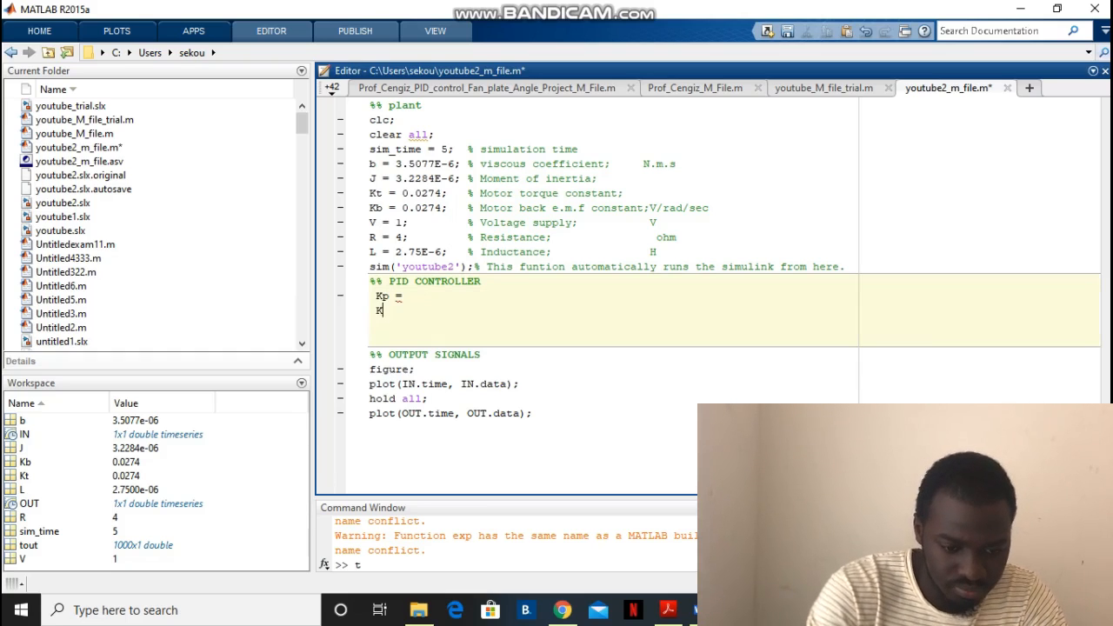
type("d =")
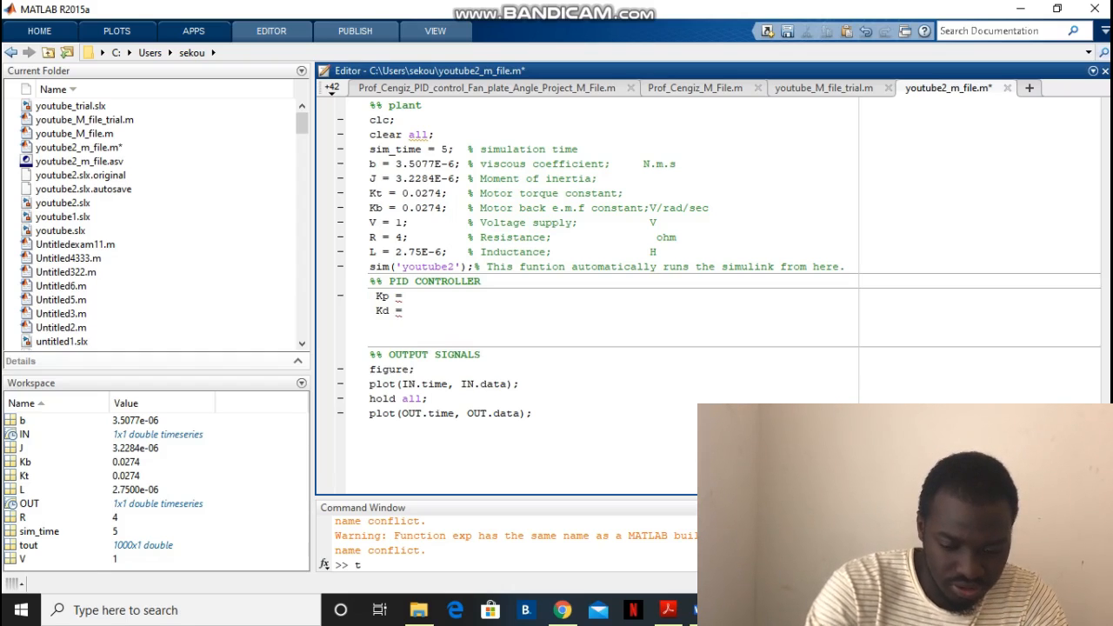
type("K")
key("BackSpace")
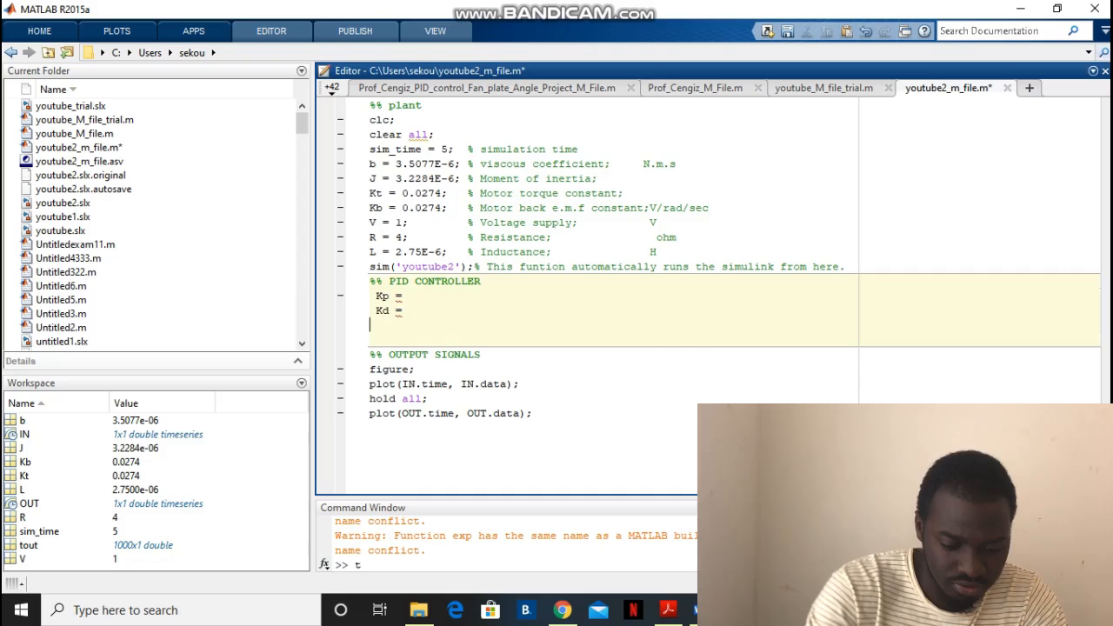
type("K")
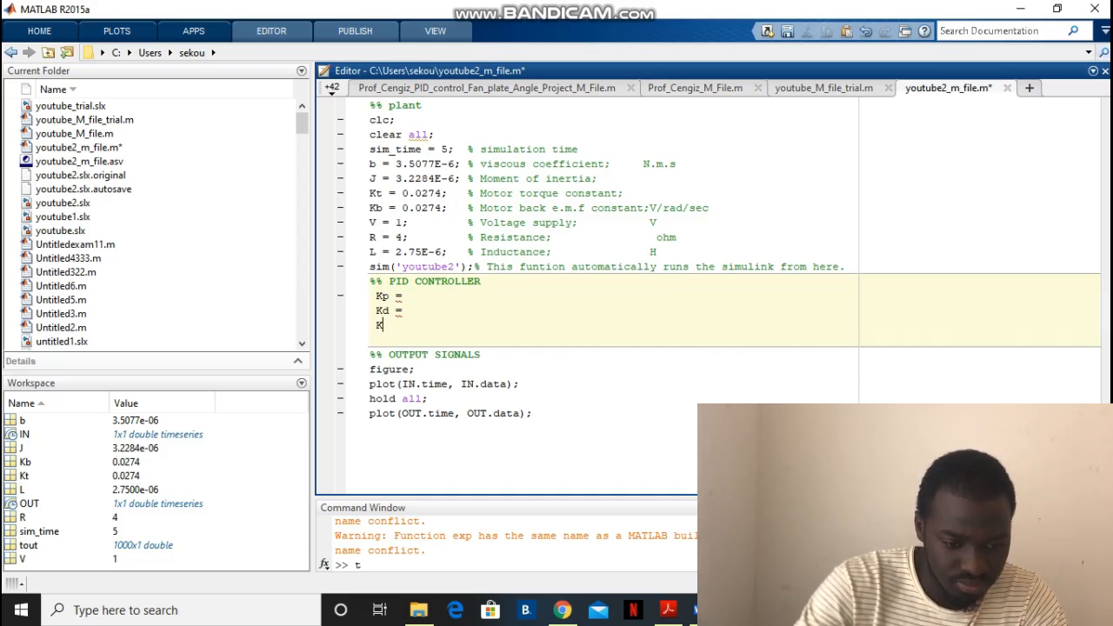
Rename the second gain to Ki and complete the third gain line as Kd = without a value
key("Up")
key("Up")
key("Down")
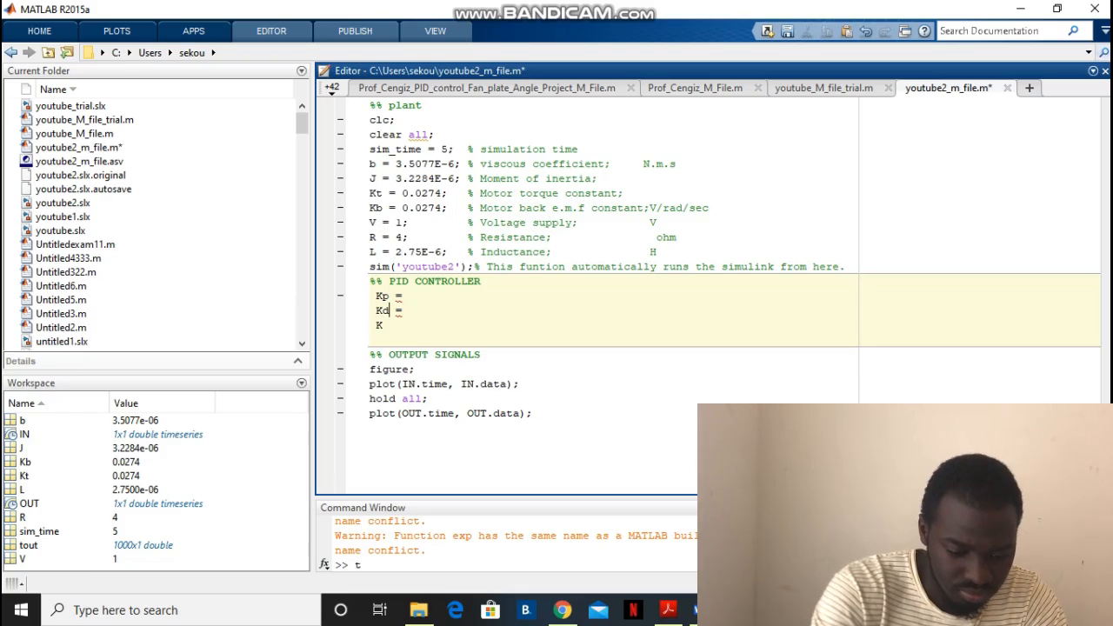
key("BackSpace")
type("I")
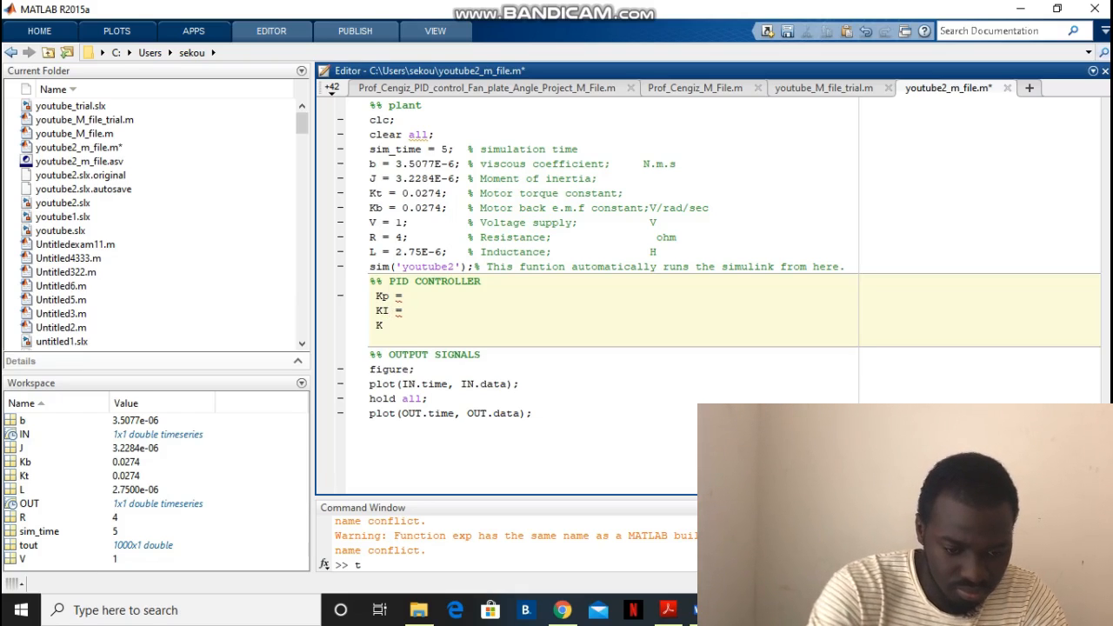
key("BackSpace")
type("i")
key("Down")
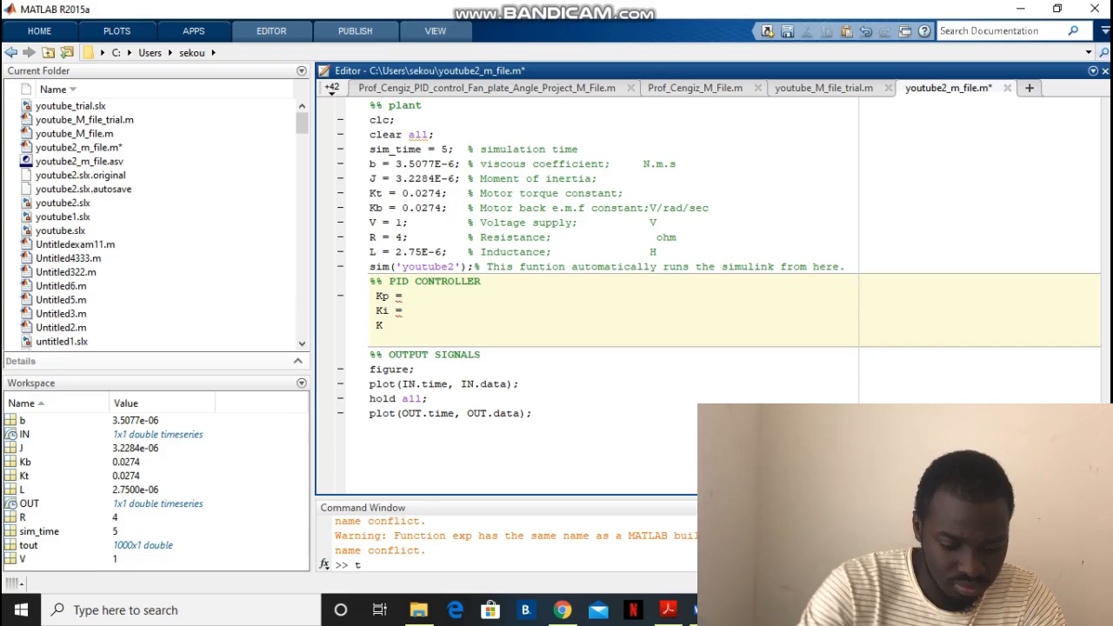
type("d")
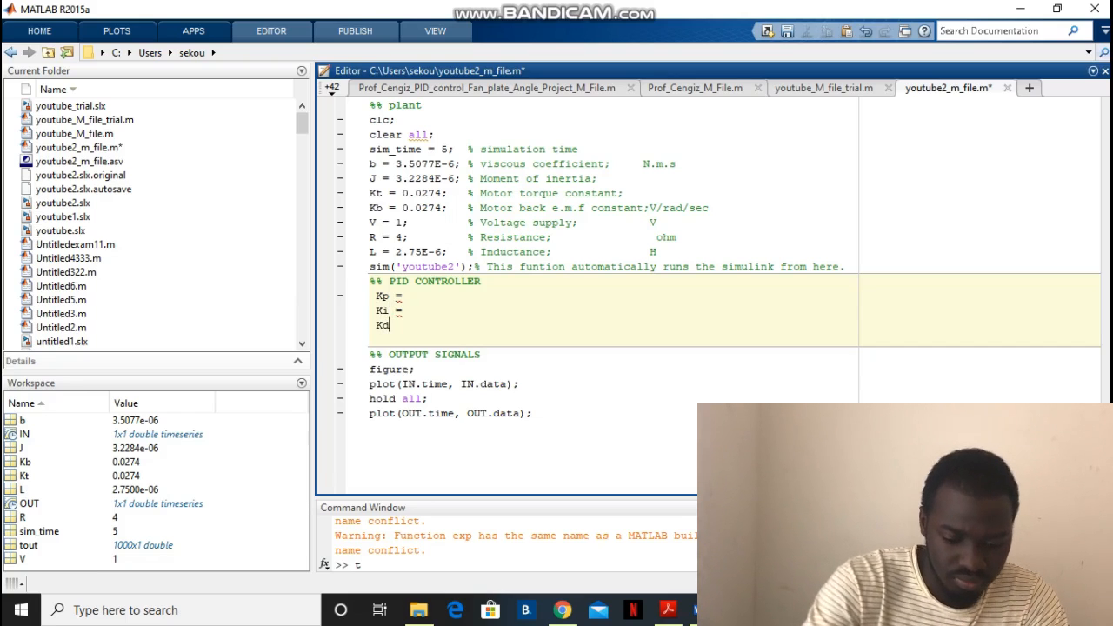
type(" =")
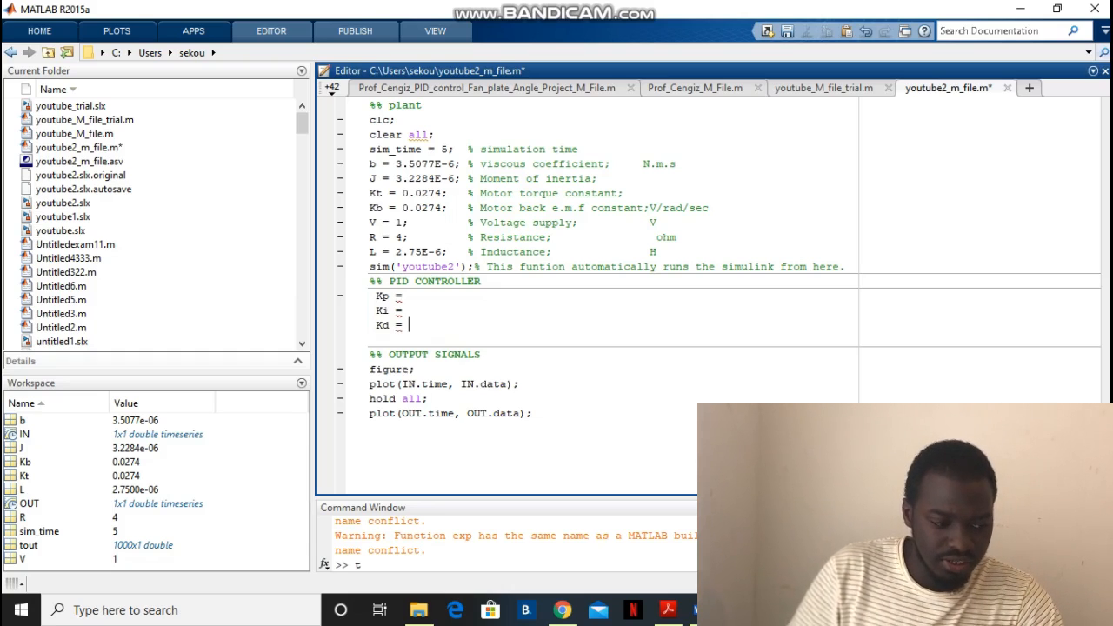
Assign the proportional gain Kp = 5; and the integral gain Ki = 20; in the PID CONTROLLER section
left_click(408, 295)
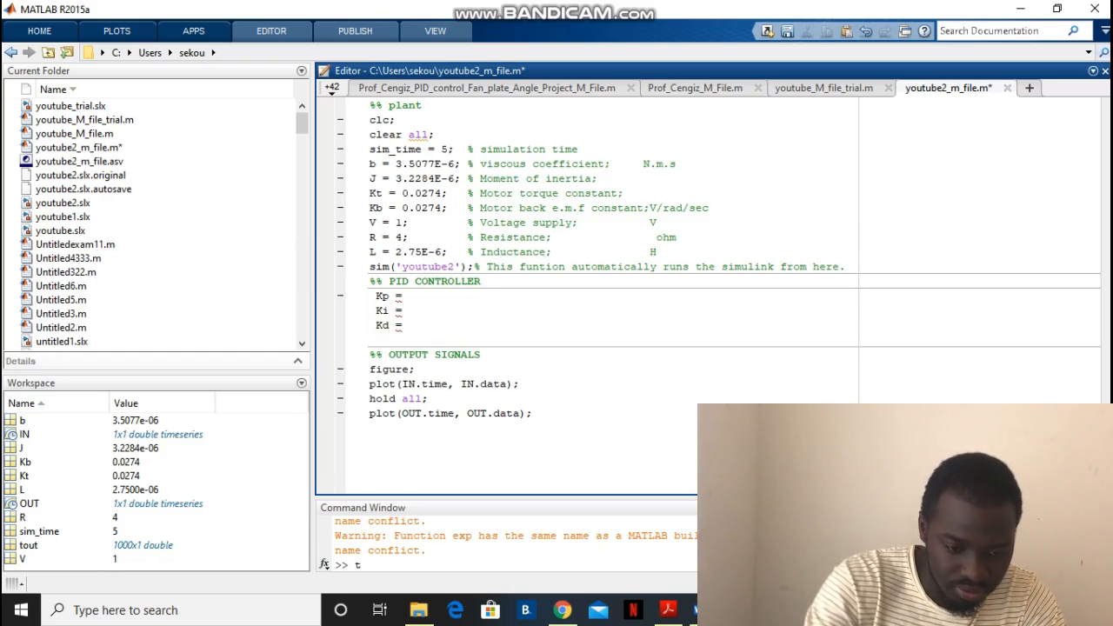
type("5;")
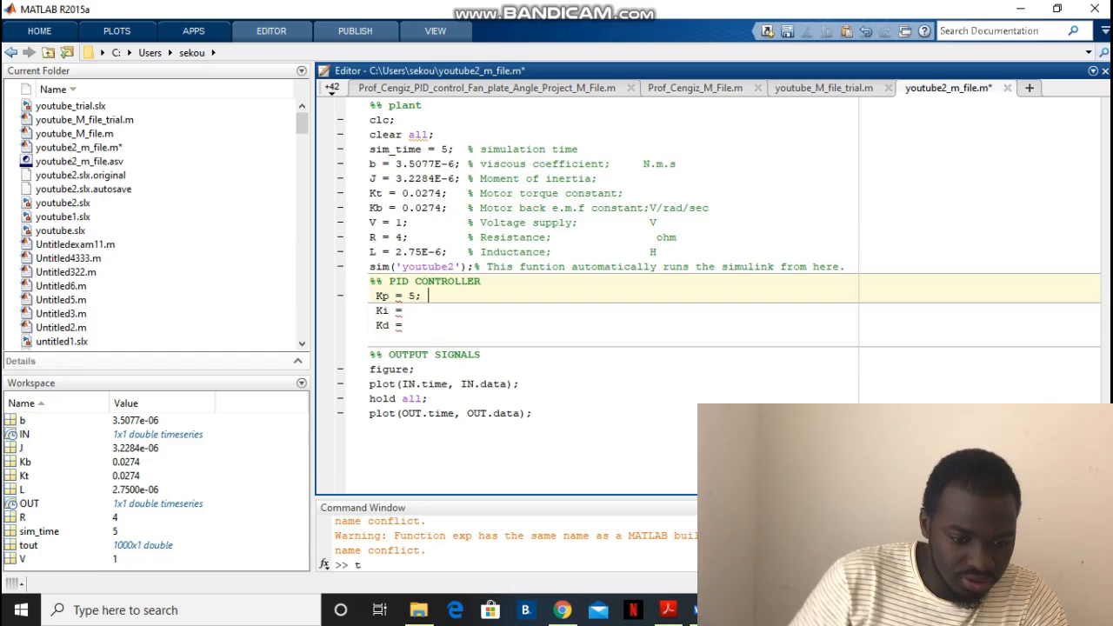
left_click(409, 310)
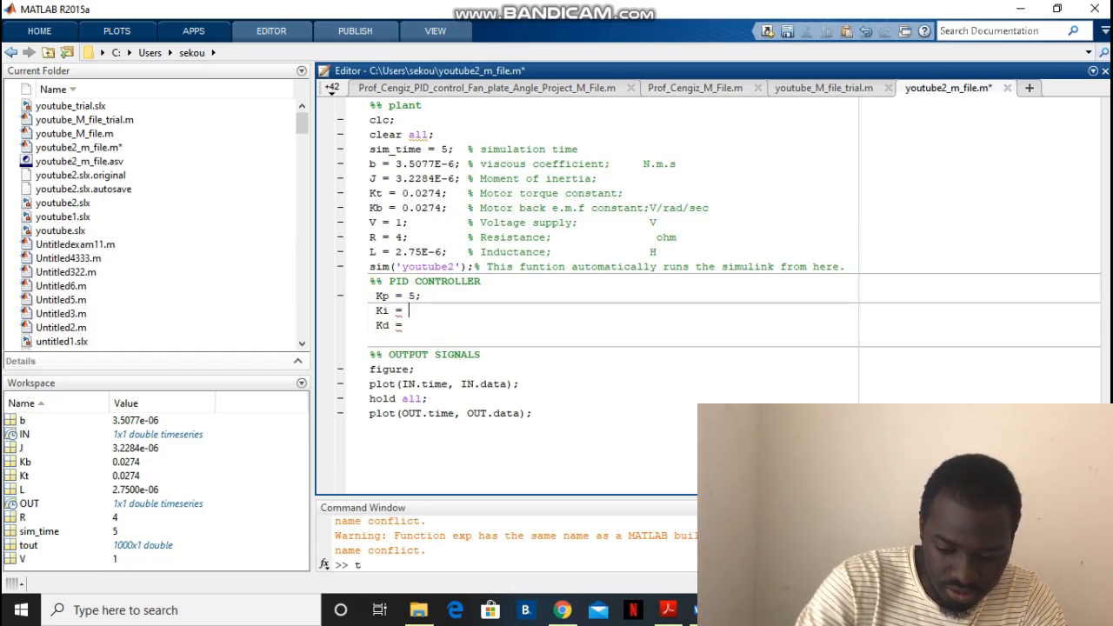
type("20")
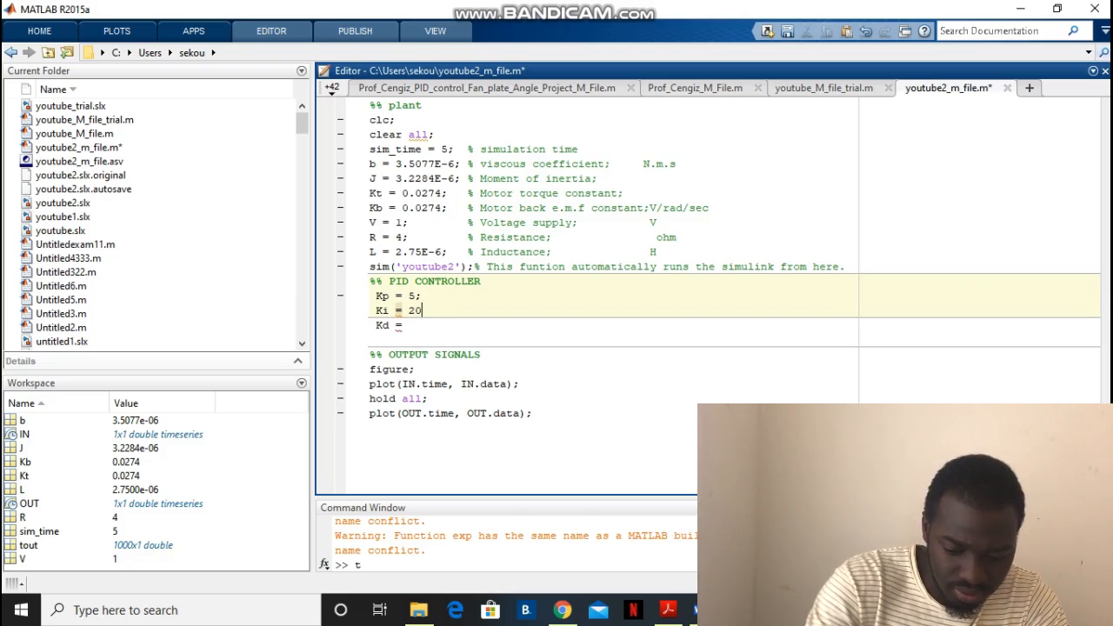
type(";")
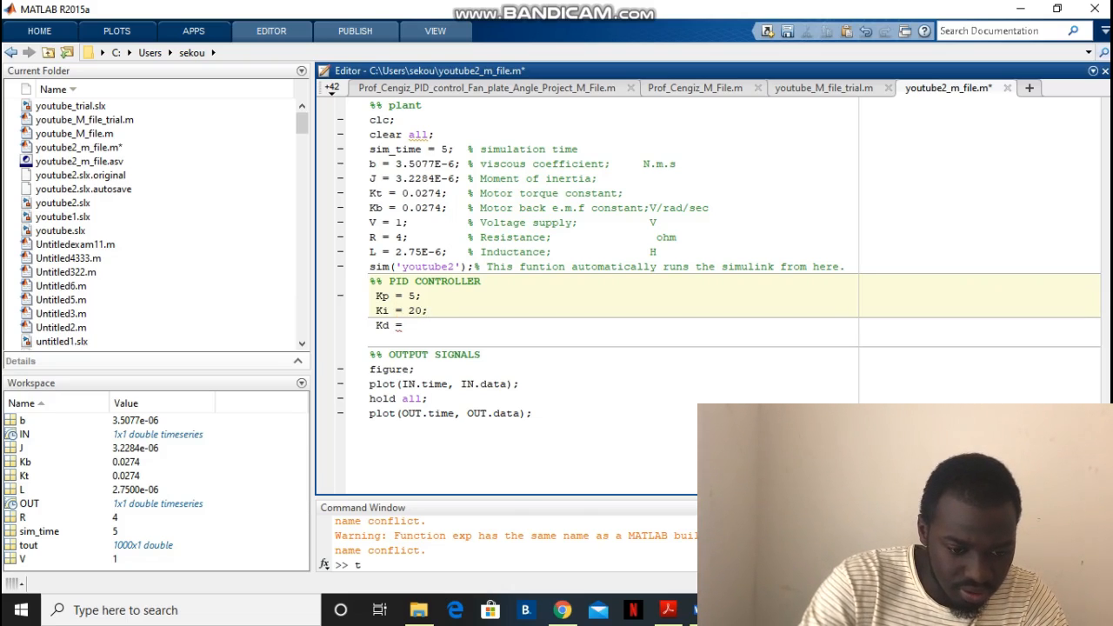
Complete the derivative gain line in the PID CONTROLLER section as Kd = 0.055;
key("Down")
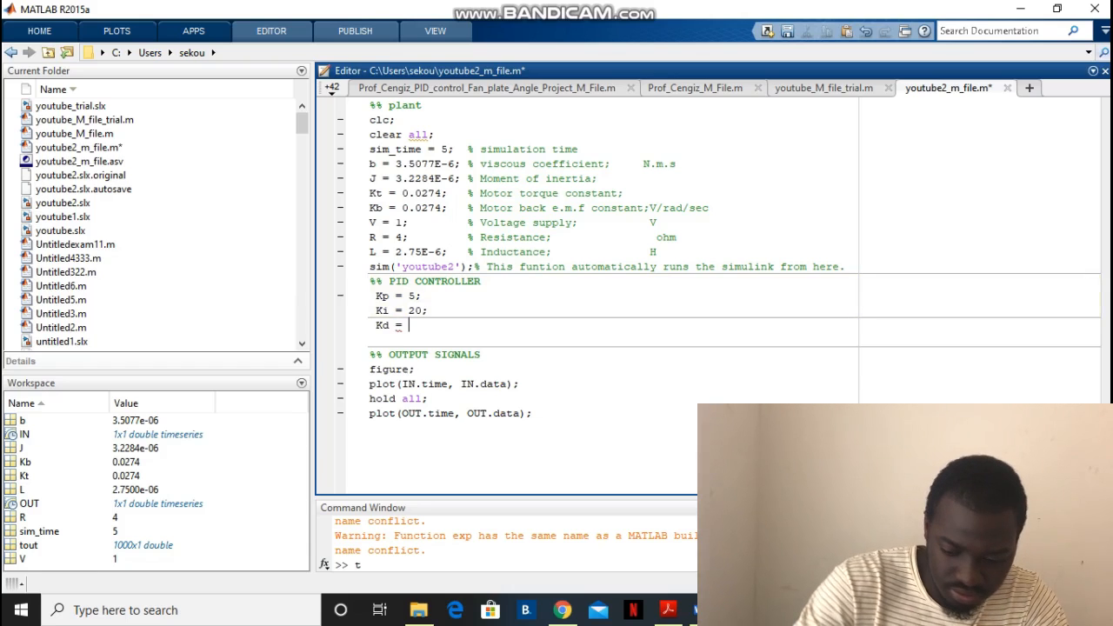
type("0.")
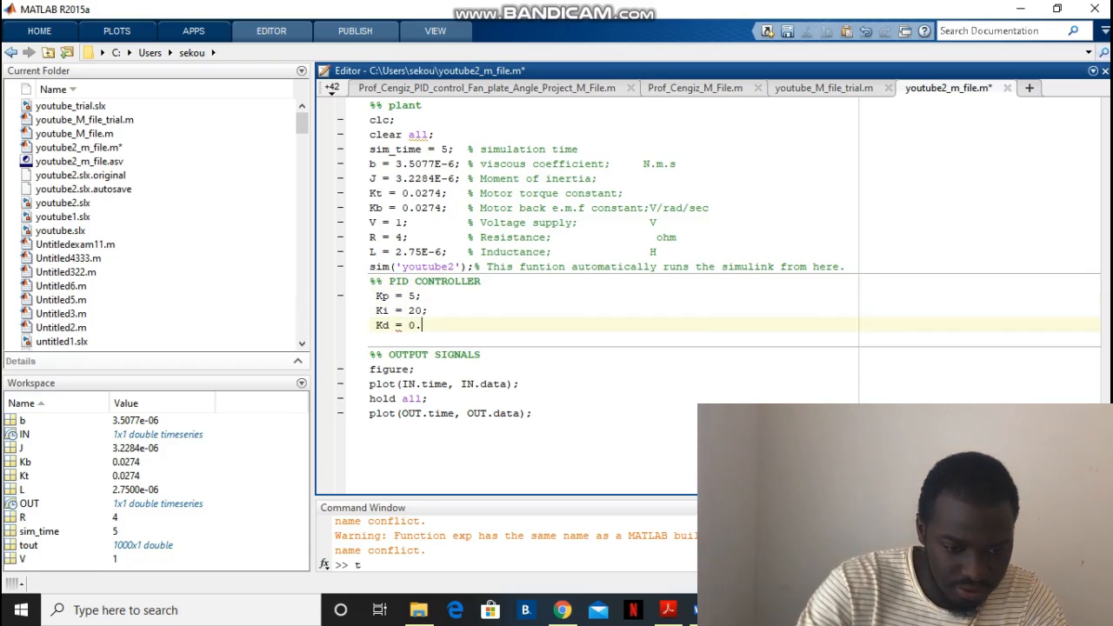
type("055")
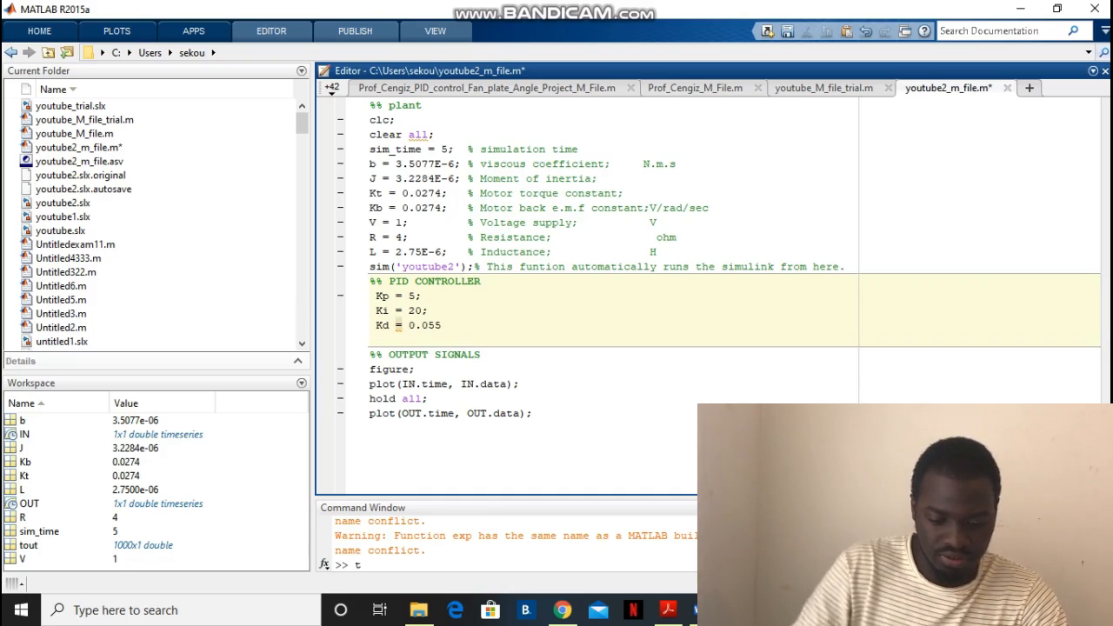
type(";")
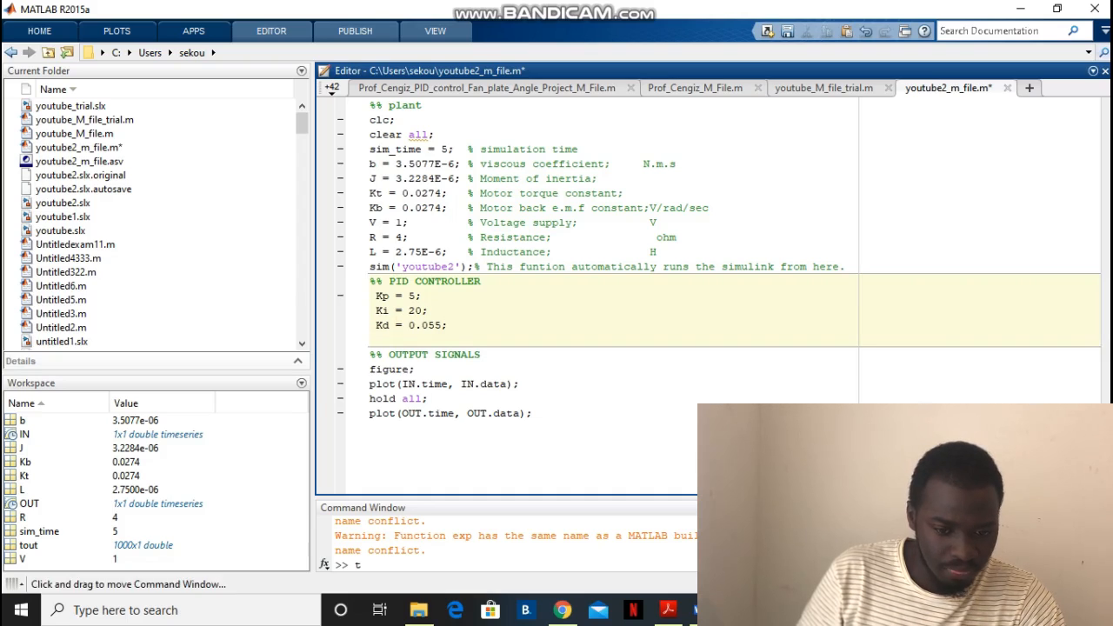
mouse_move(740, 609)
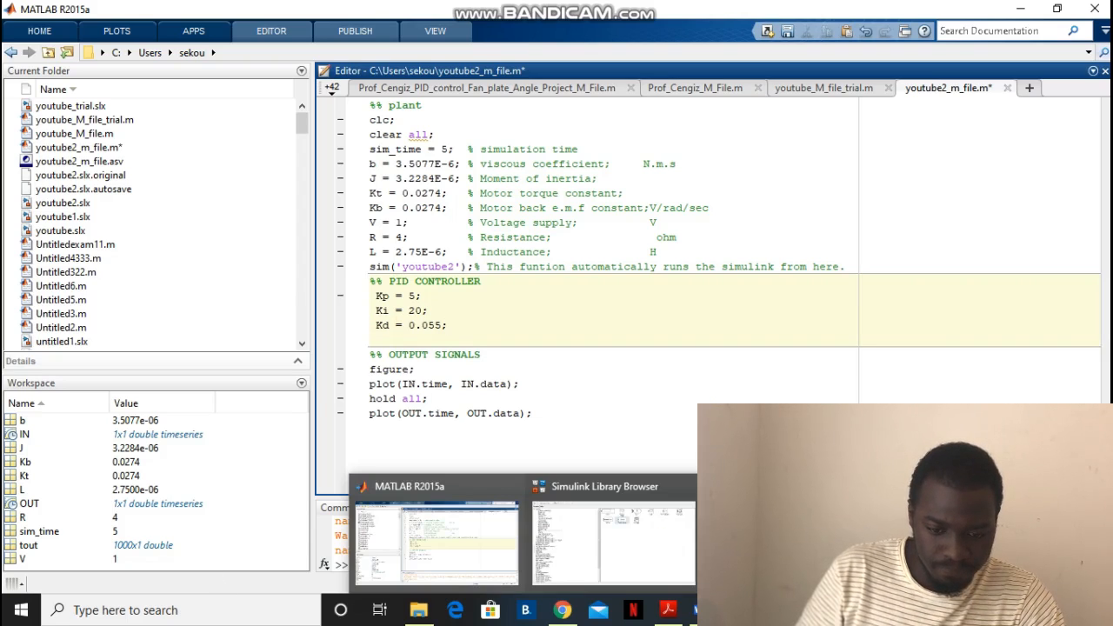